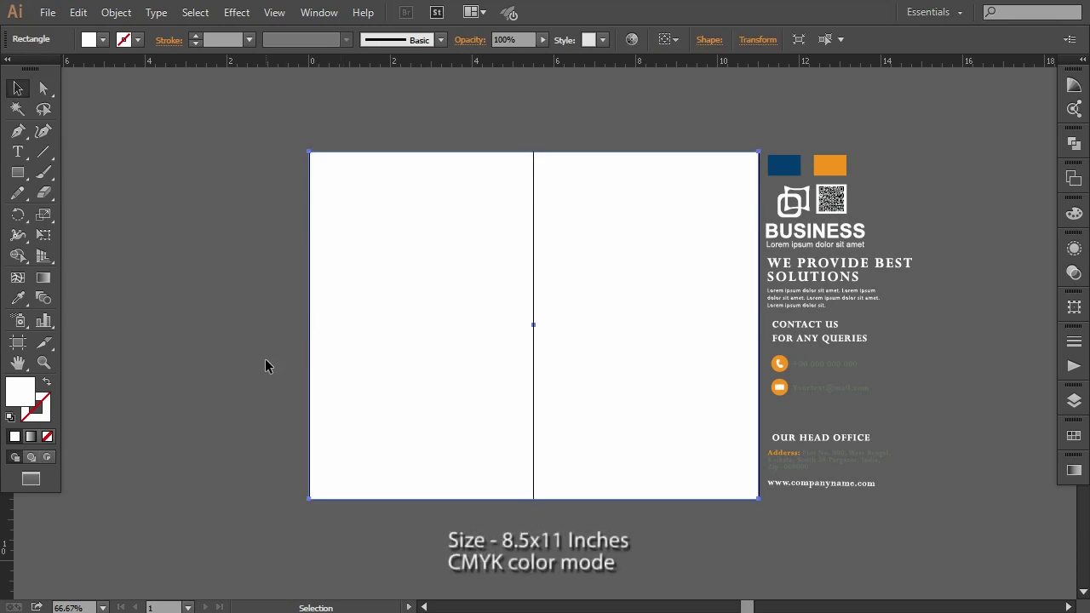
# - Draw a closed triangle from the artboard's top-left corner, top-right corner and a right-edge point
pyautogui.click(266, 366)
pyautogui.click(18, 130)
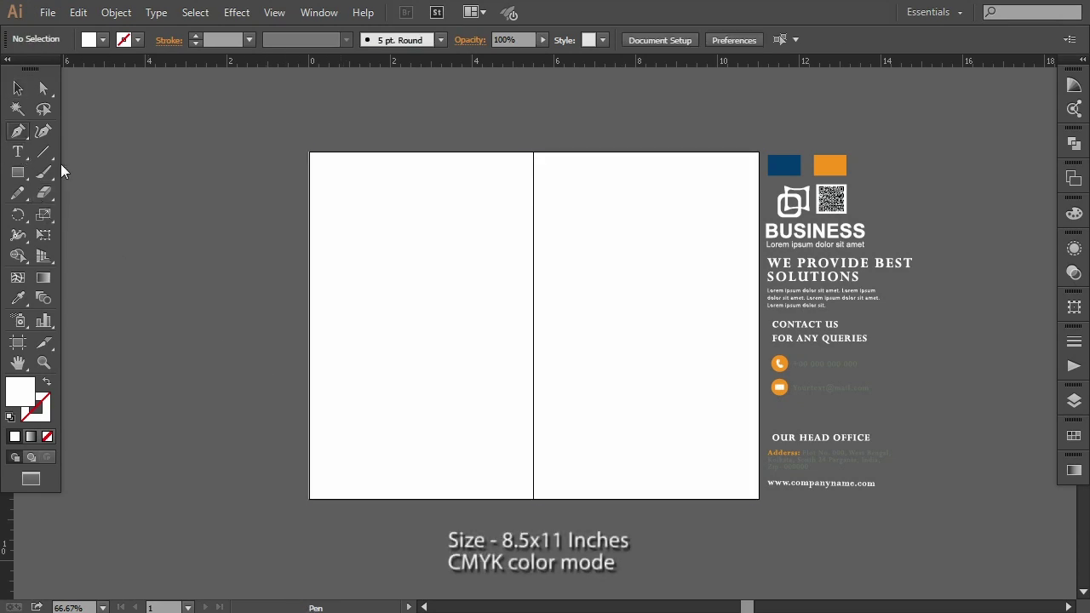
pyautogui.click(309, 153)
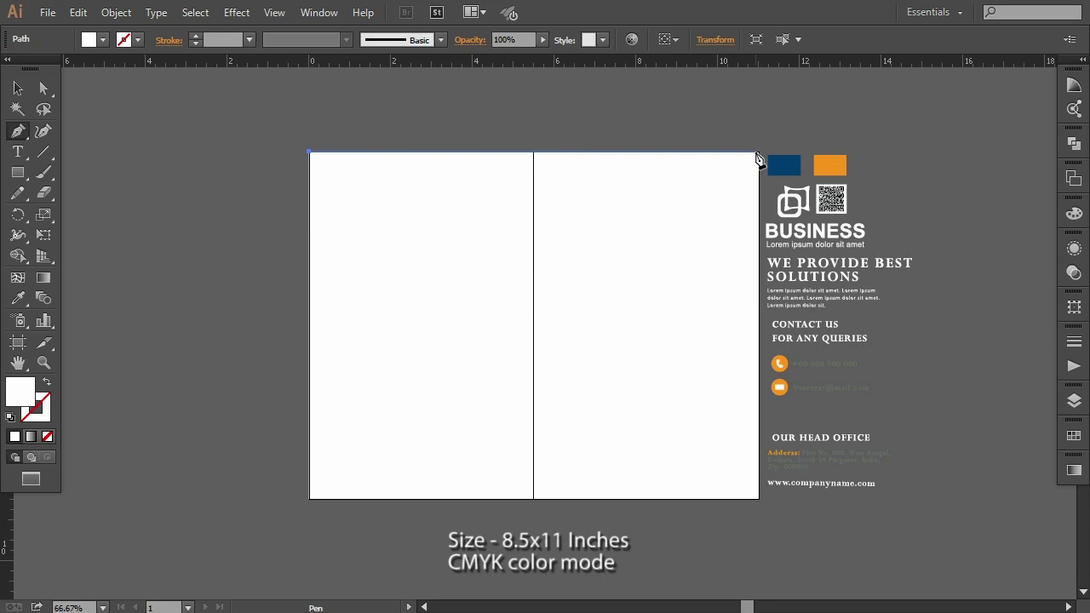
pyautogui.click(759, 152)
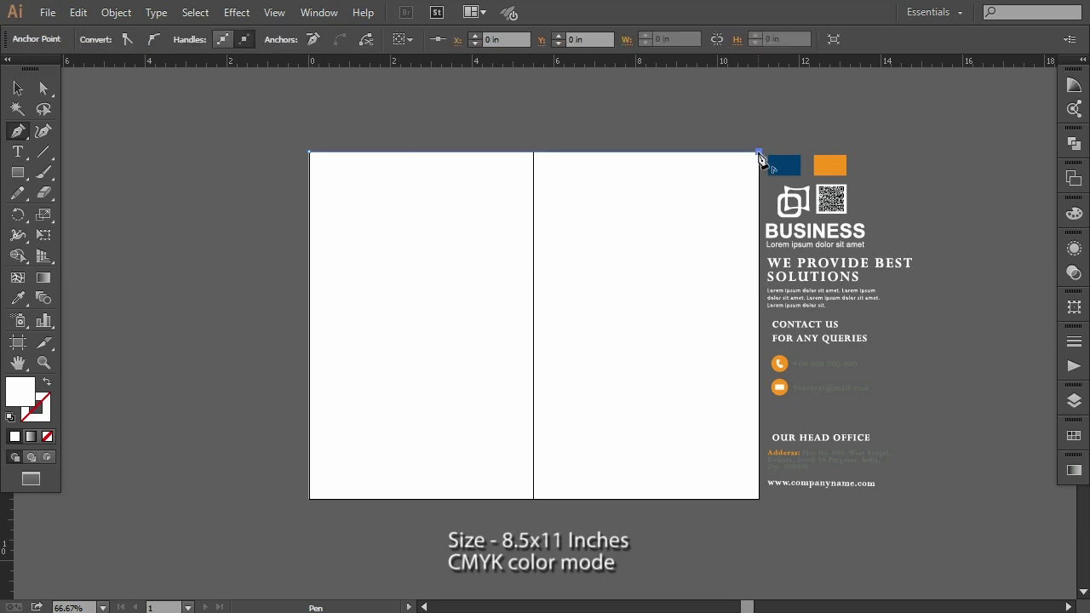
pyautogui.click(759, 290)
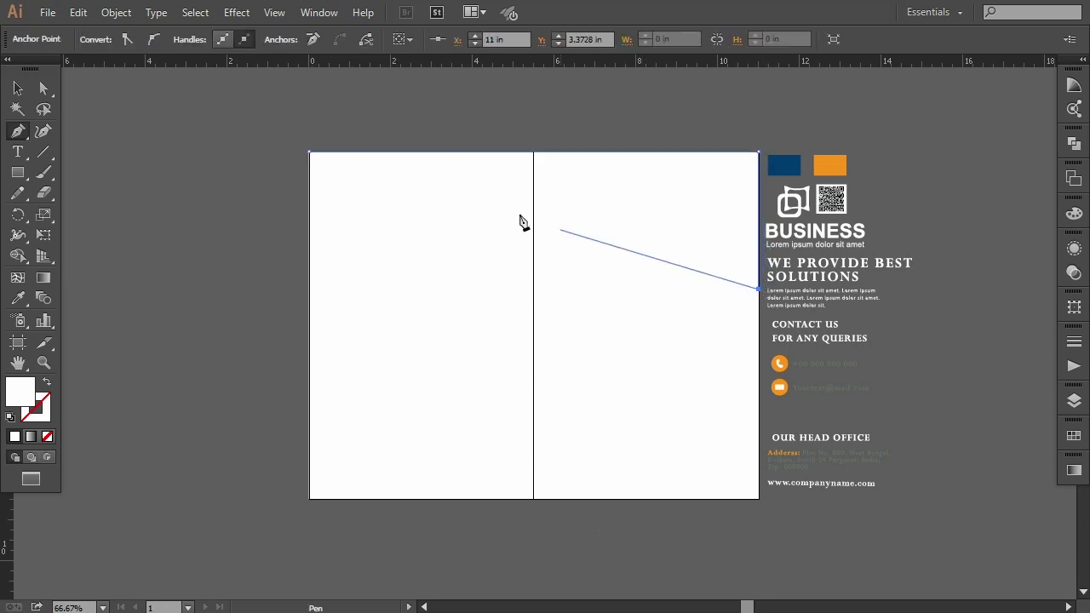
pyautogui.click(310, 153)
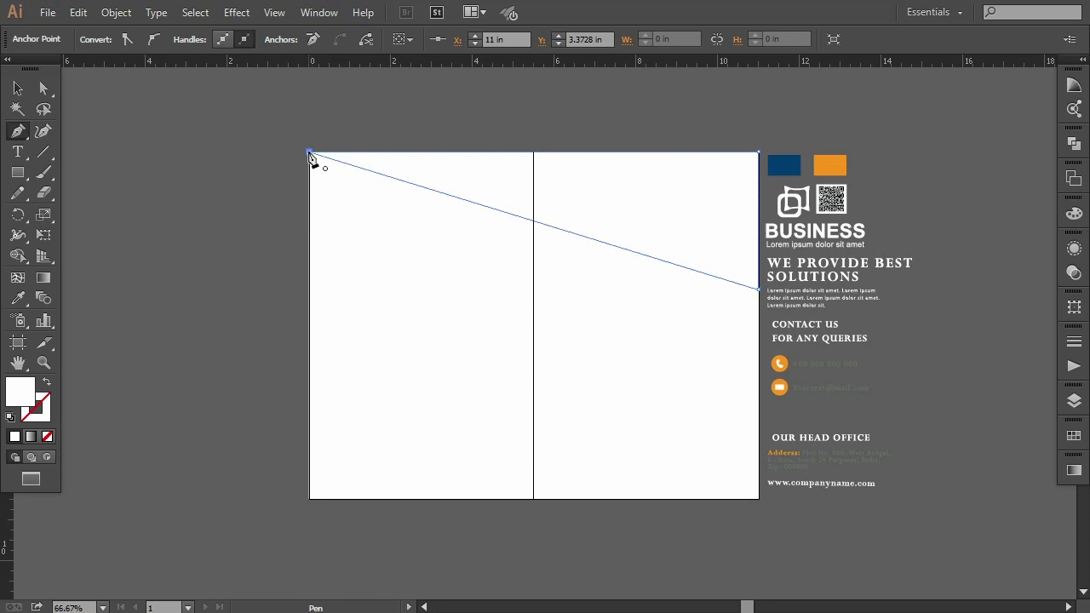
# - Fill the triangle with the sampled navy colour and duplicate it just below
pyautogui.click(20, 296)
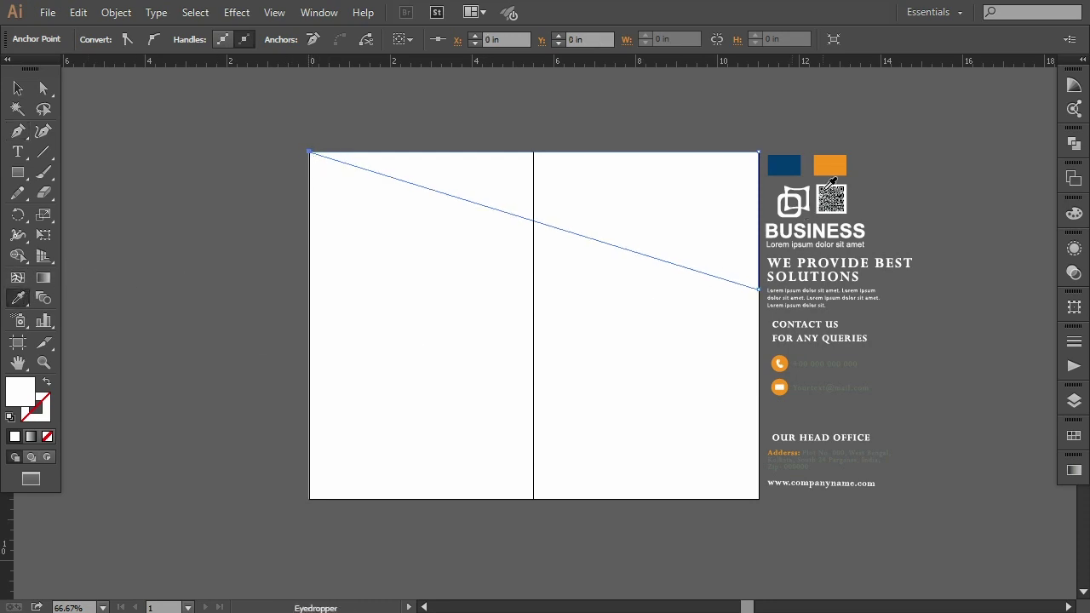
pyautogui.click(797, 165)
pyautogui.click(18, 88)
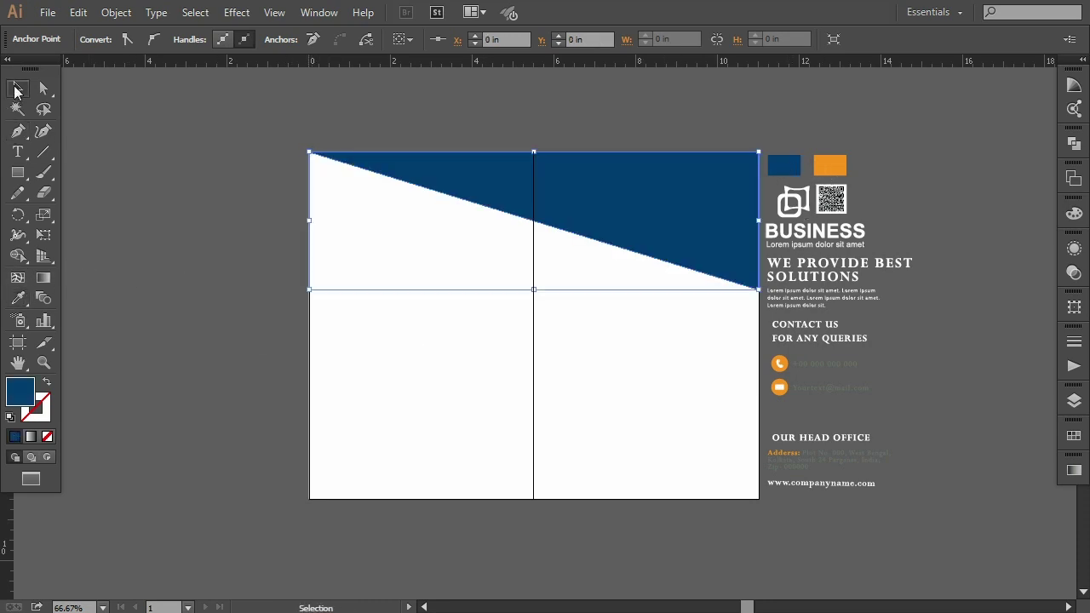
pyautogui.click(93, 169)
pyautogui.moveTo(602, 214); pyautogui.dragTo(602, 358)
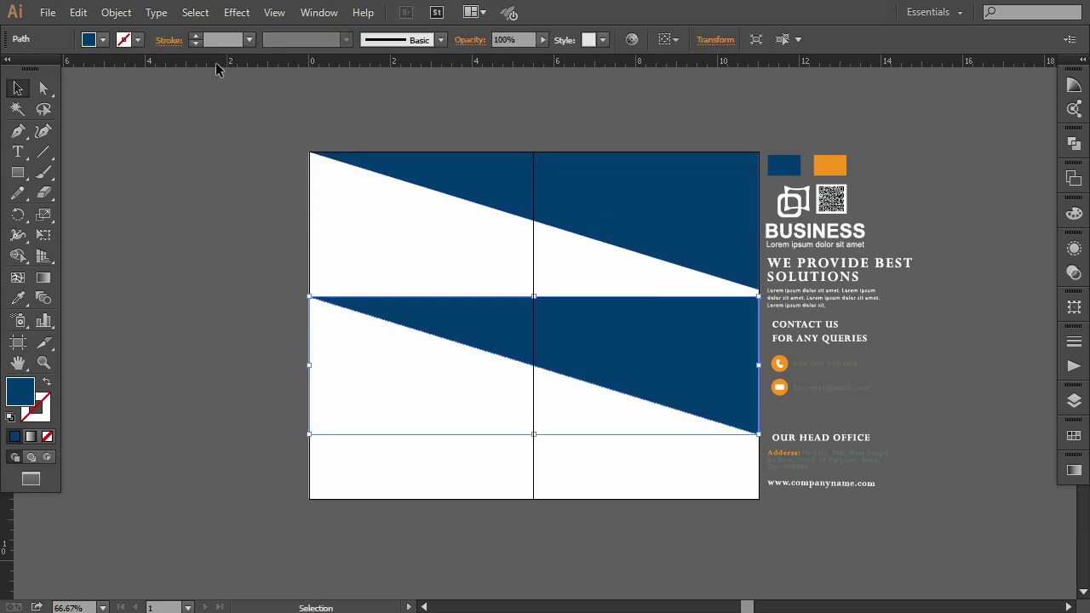
# - Reflect the copied triangle across the horizontal axis and move it to the artboard bottom
pyautogui.click(116, 12)
pyautogui.moveTo(192, 12)
pyautogui.click(420, 75)
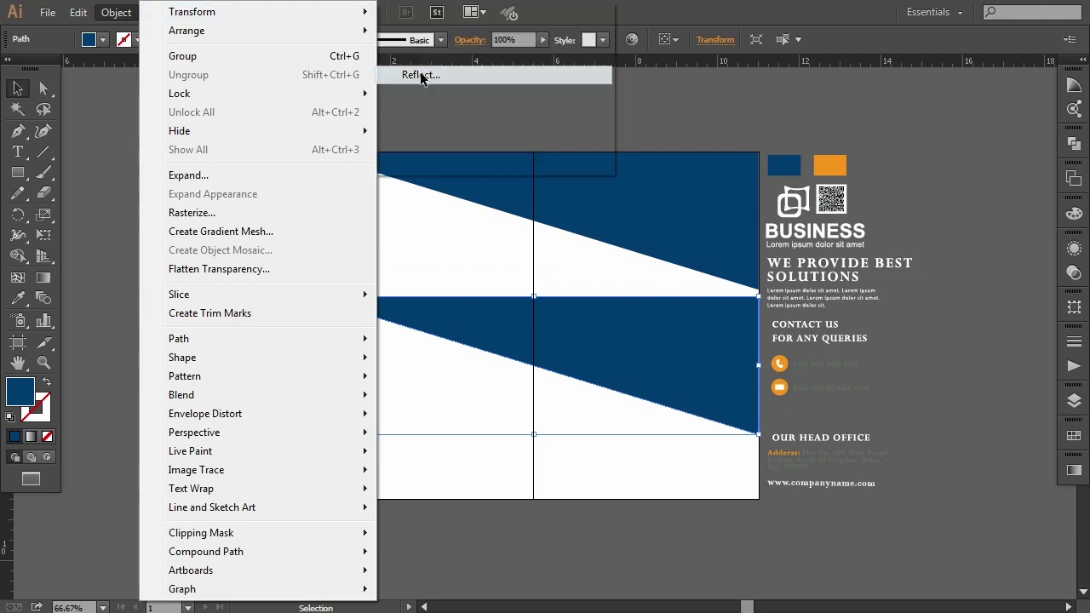
pyautogui.moveTo(670, 295); pyautogui.dragTo(751, 299)
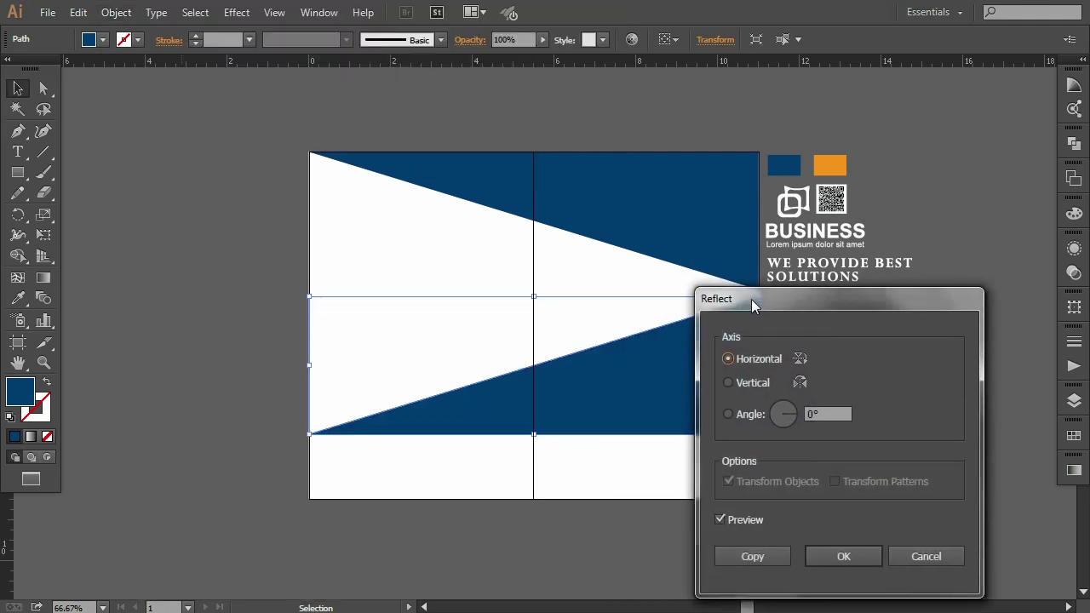
pyautogui.click(837, 555)
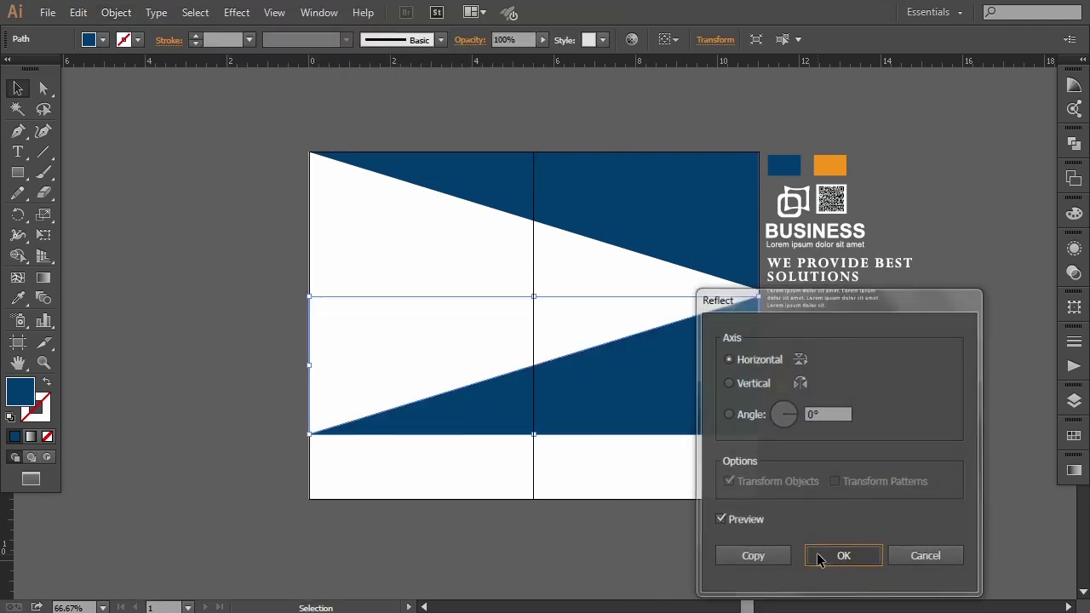
pyautogui.moveTo(652, 388)
pyautogui.mouseDown()
pyautogui.moveTo(656, 452)
pyautogui.moveTo(477, 336)
pyautogui.mouseUp()
# - Nudge the upper navy triangle's right-edge anchor down to align the tips
pyautogui.hotkey('ctrl', 'shift', 'a')
pyautogui.hotkey('ctrl', '=')
pyautogui.hotkey('ctrl', '=')
pyautogui.hotkey('ctrl', '=')
pyautogui.hotkey('ctrl', '=')
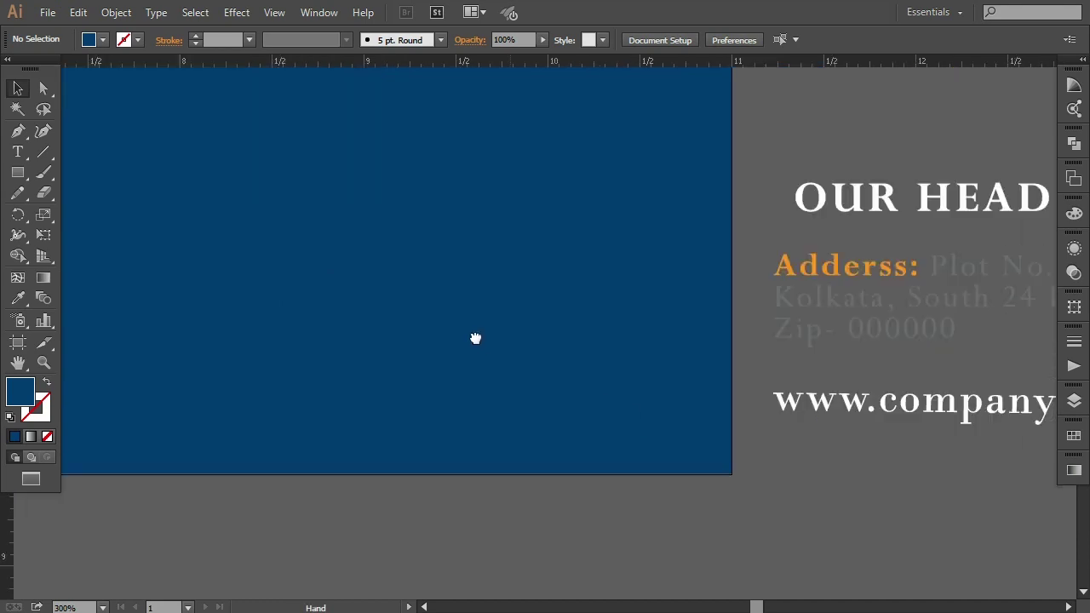
pyautogui.click(522, 364)
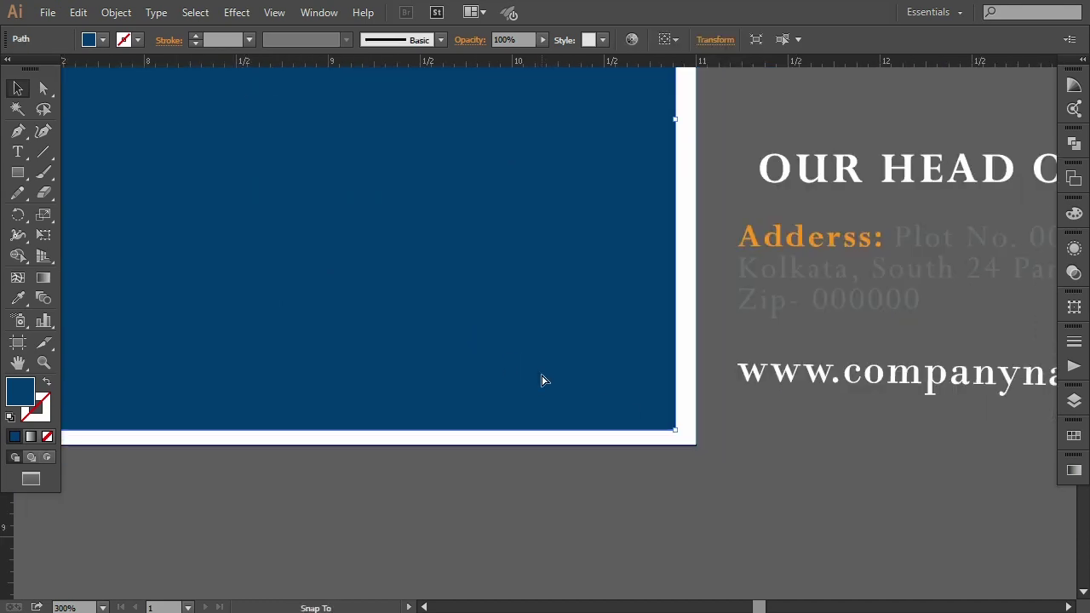
pyautogui.click(728, 486)
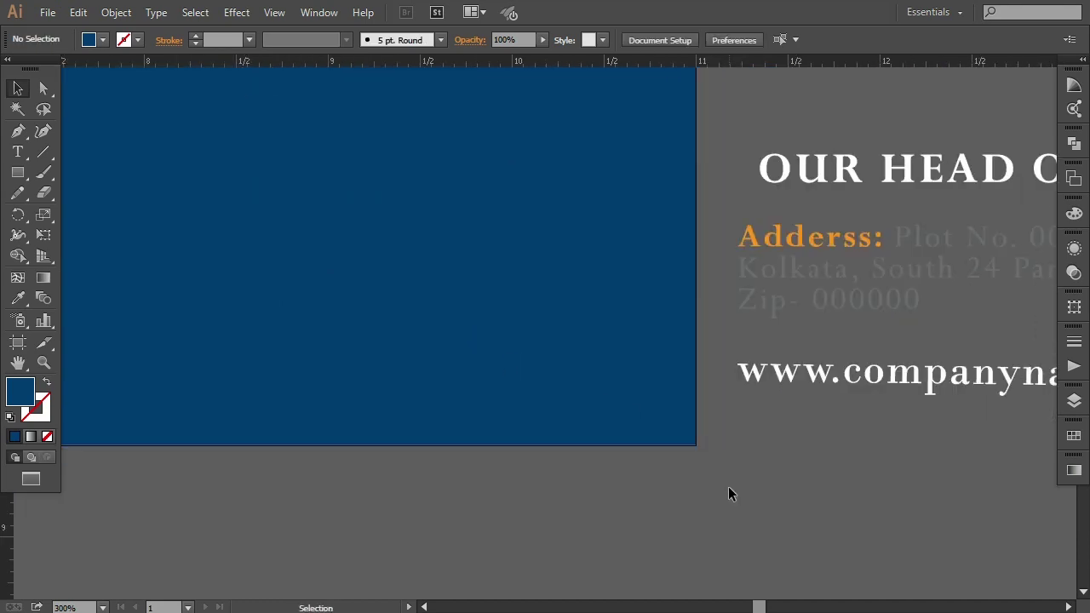
pyautogui.hotkey('ctrl', '-')
pyautogui.hotkey('ctrl', '-')
pyautogui.hotkey('ctrl', '-')
pyautogui.hotkey('ctrl', '-')
pyautogui.hotkey('ctrl', '-')
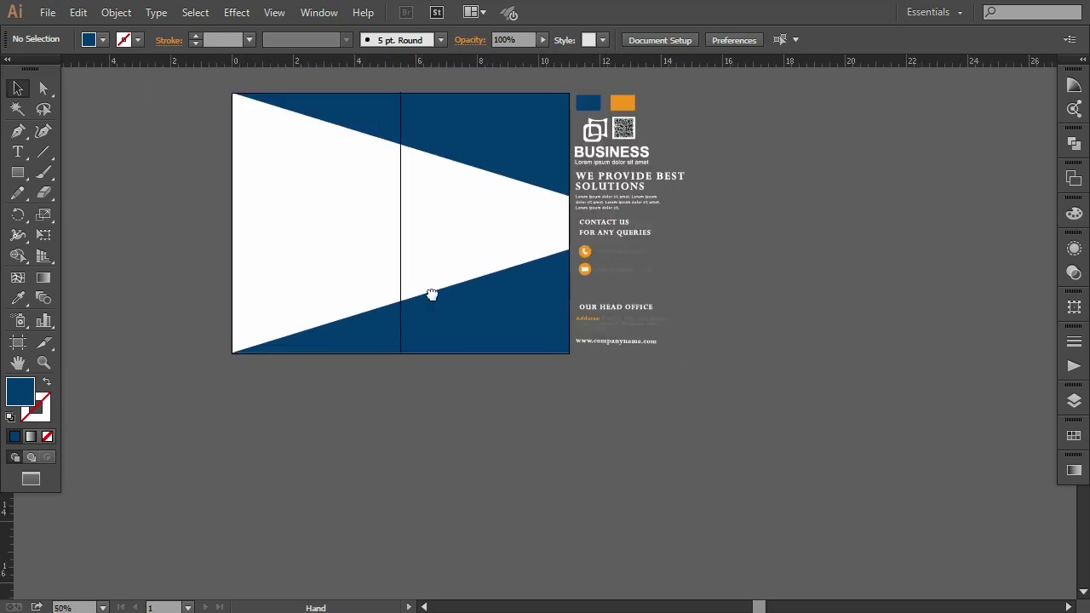
pyautogui.moveTo(431, 295); pyautogui.dragTo(545, 359)
pyautogui.hotkey('ctrl', '+')
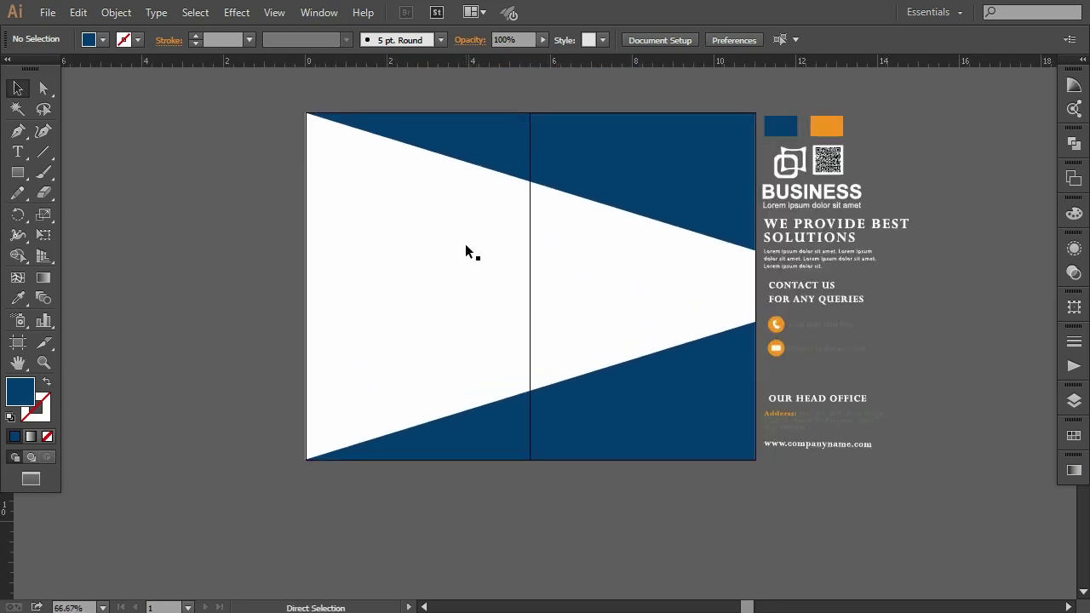
pyautogui.moveTo(522, 258); pyautogui.dragTo(526, 286)
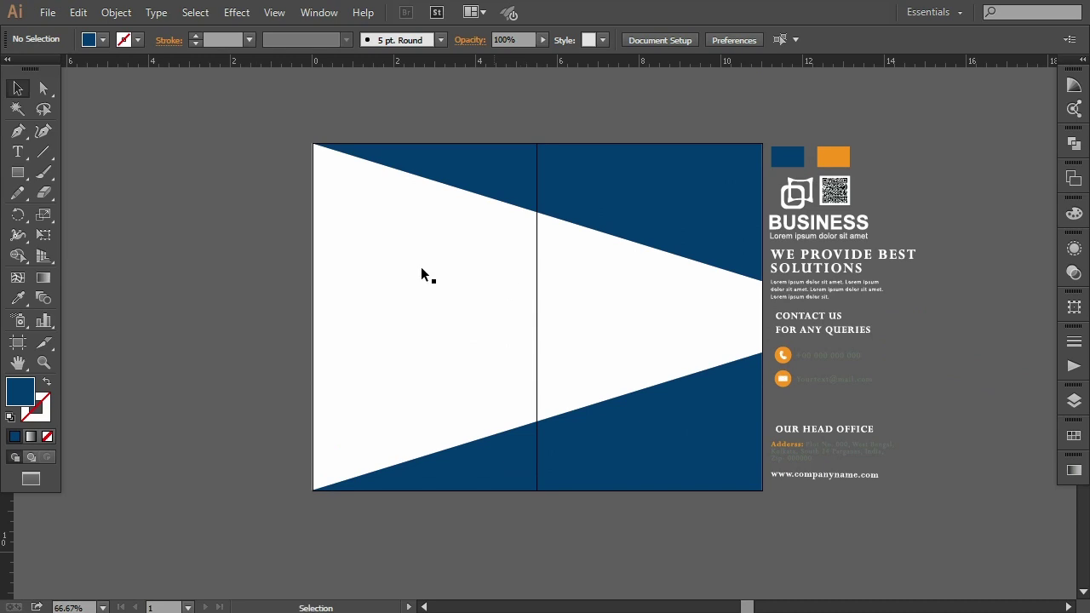
pyautogui.click(43, 88)
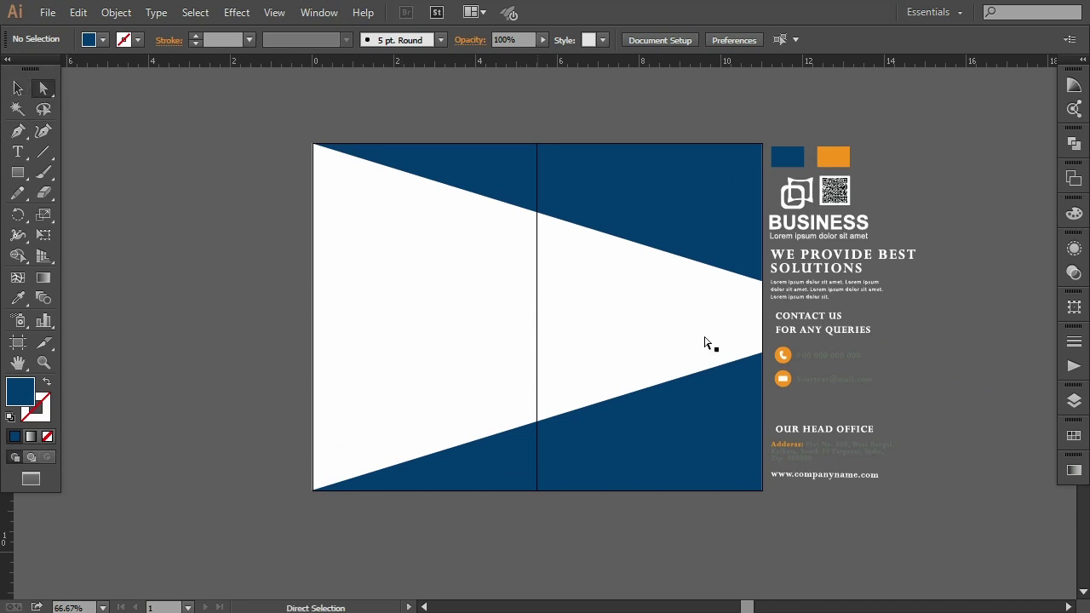
pyautogui.click(759, 277)
pyautogui.click(763, 281)
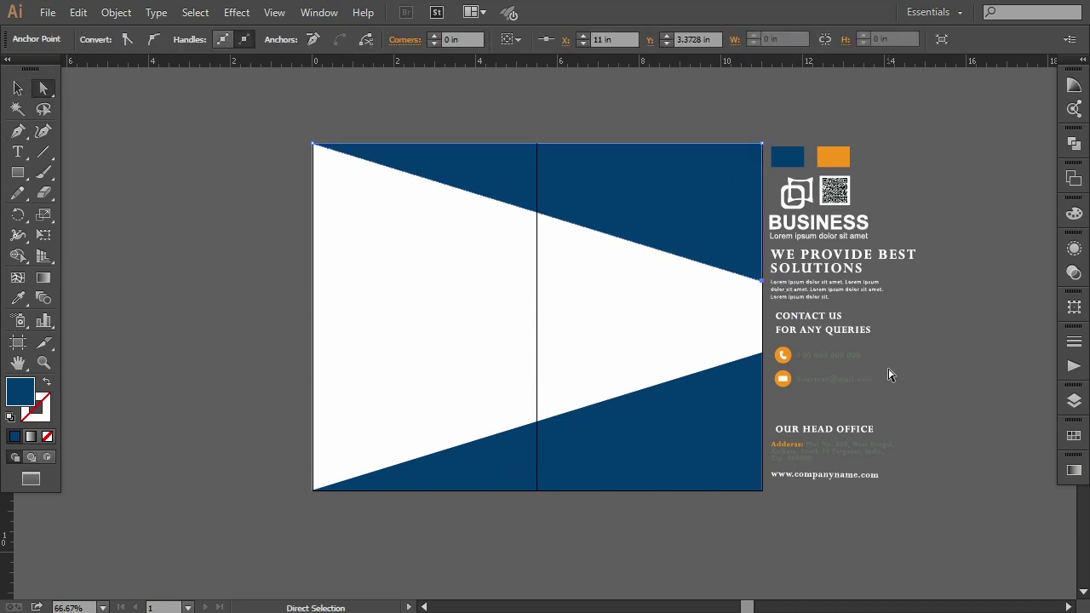
pyautogui.press('Down')
pyautogui.press('Down')
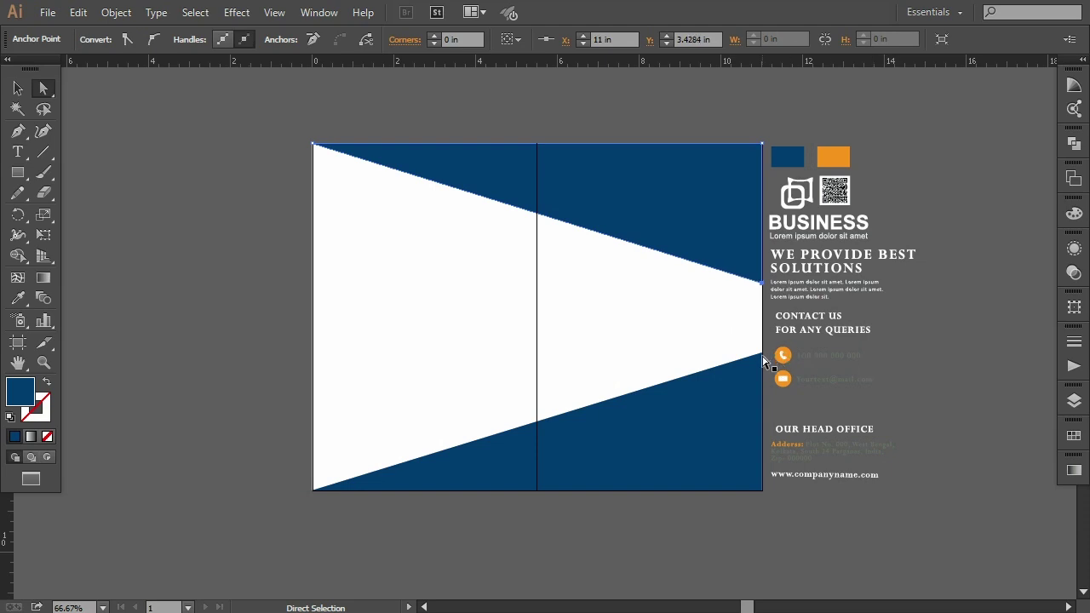
# - Check both triangles' right-edge anchors so a white wedge tapers to the right edge
pyautogui.click(763, 353)
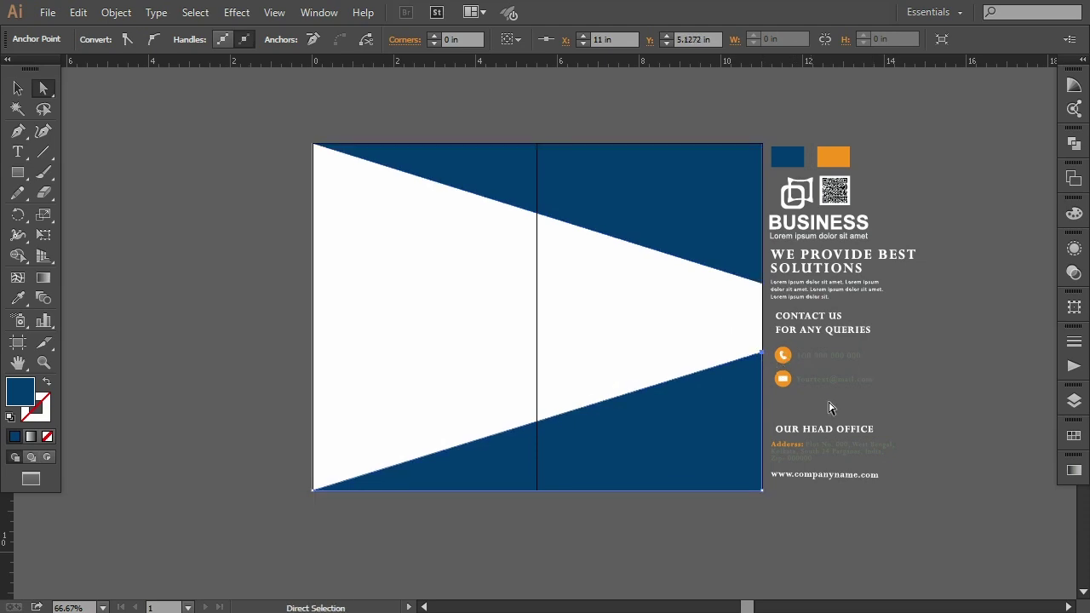
pyautogui.click(911, 379)
pyautogui.click(764, 280)
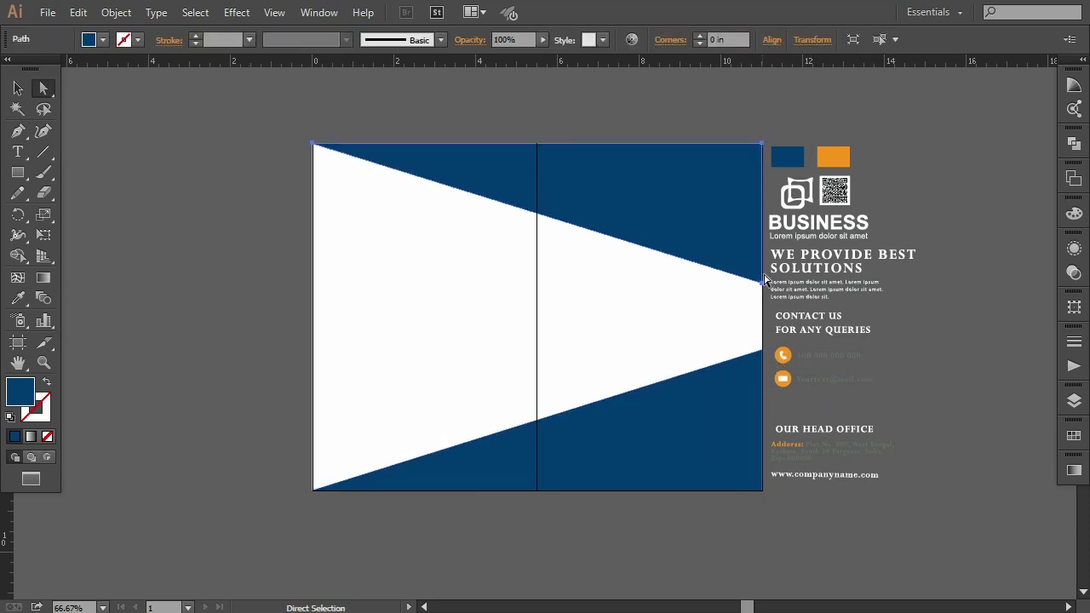
pyautogui.click(763, 283)
pyautogui.click(924, 373)
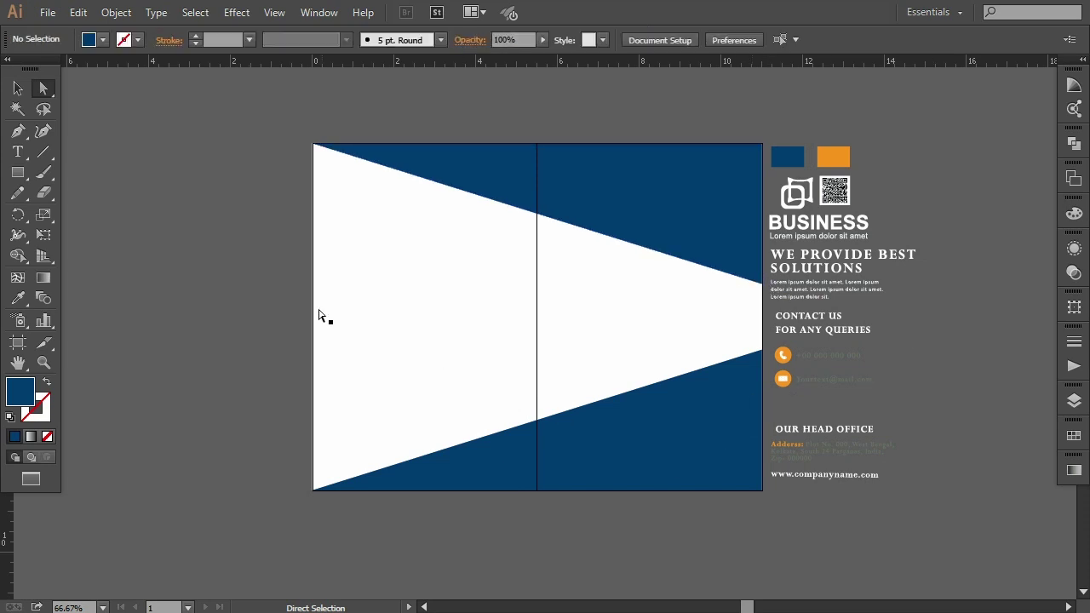
pyautogui.hotkey('ctrl', '-')
pyautogui.hotkey('ctrl', '+')
pyautogui.moveTo(548, 364); pyautogui.dragTo(550, 365)
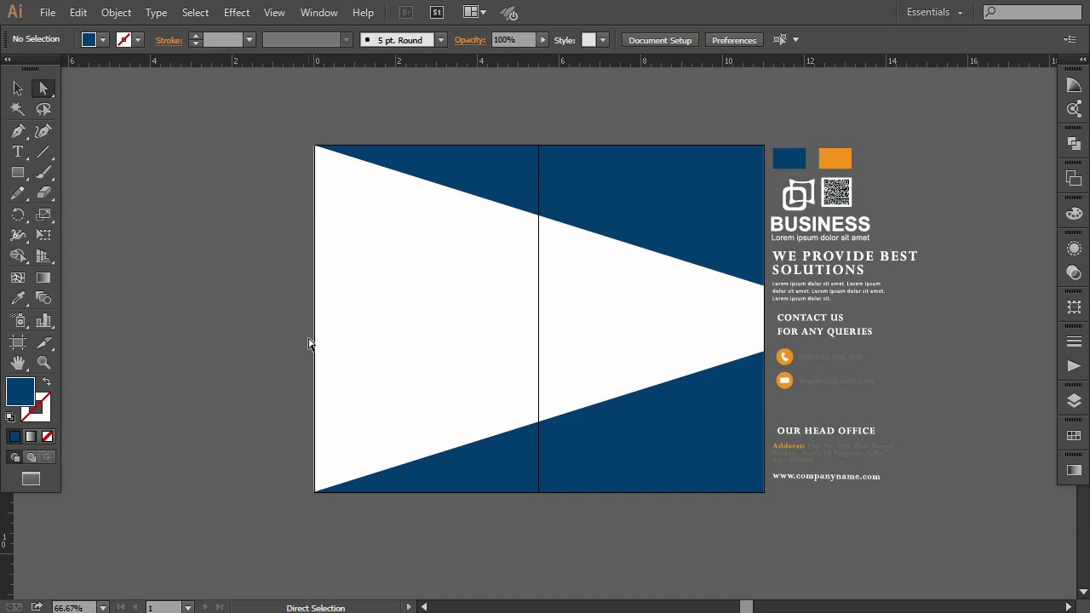
# - Draw an orange sliver from the top-left edge to the upper triangle's right-edge tip
pyautogui.click(18, 131)
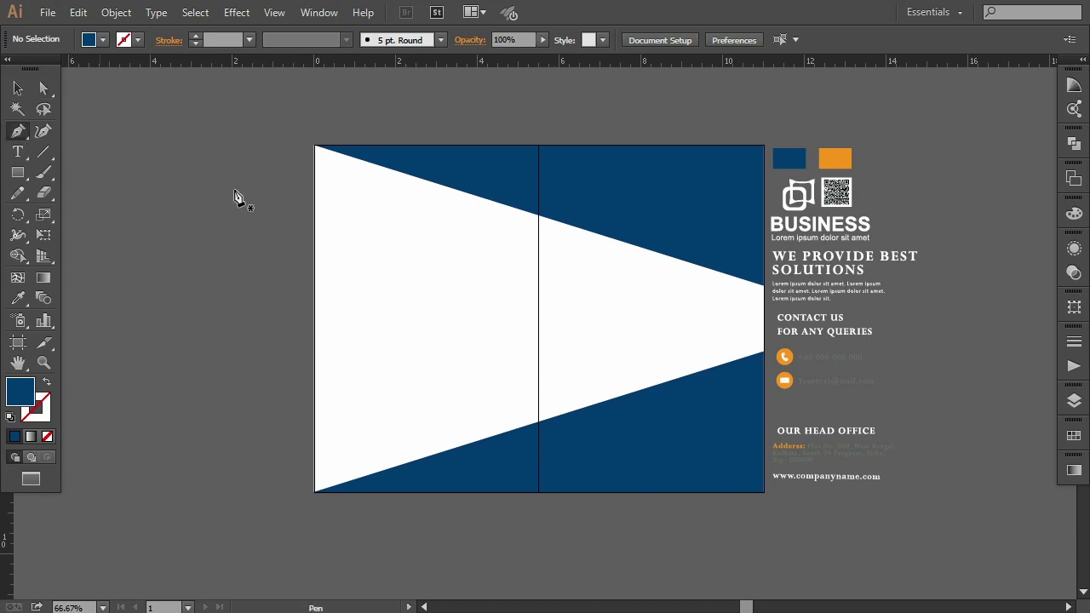
pyautogui.click(316, 147)
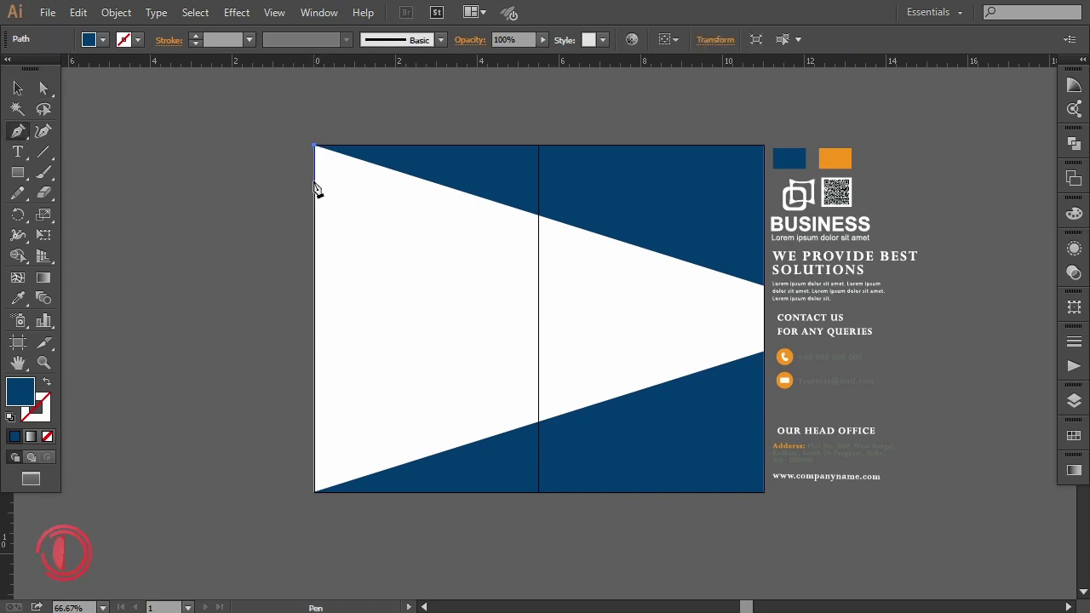
pyautogui.click(315, 181)
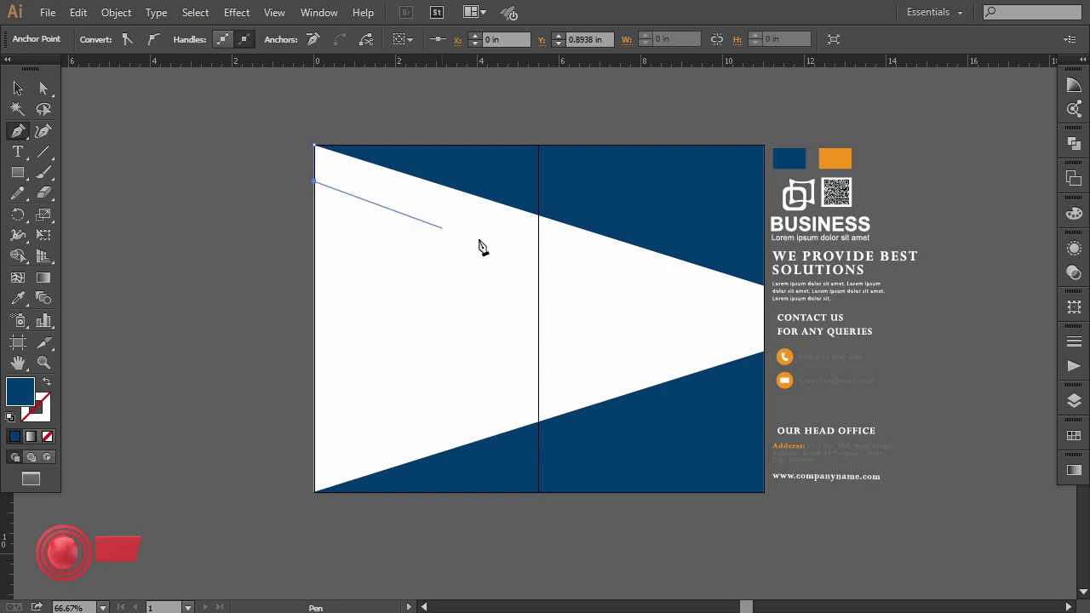
pyautogui.click(763, 285)
pyautogui.click(315, 147)
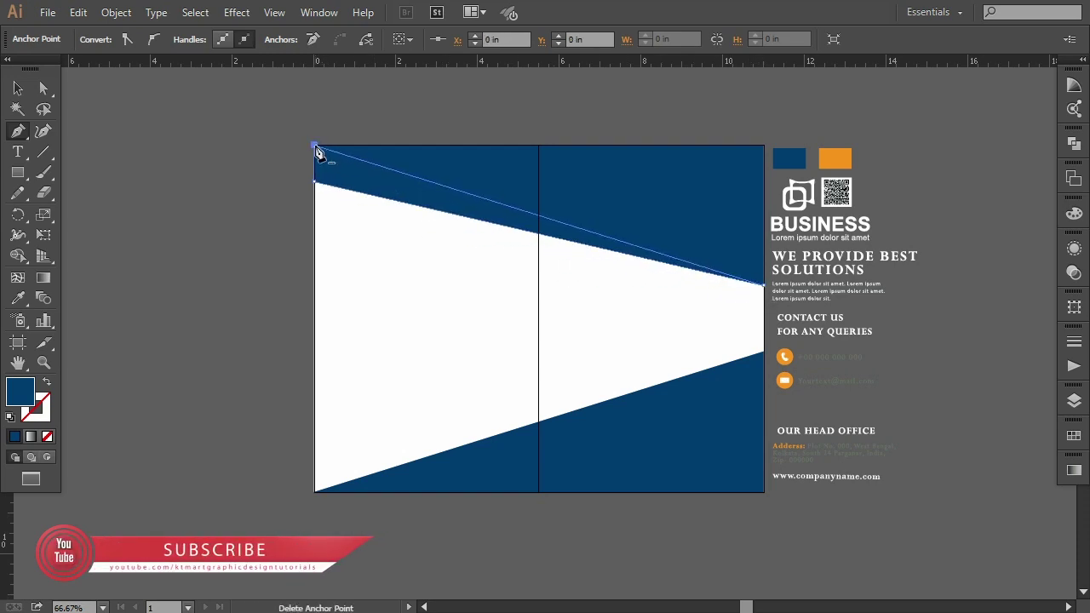
pyautogui.click(18, 297)
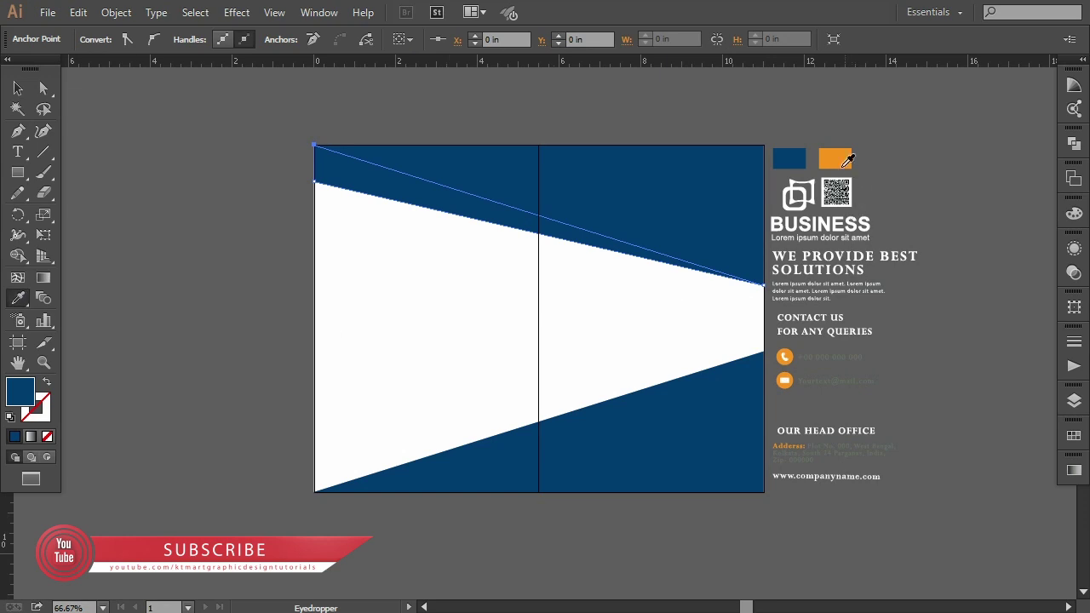
pyautogui.click(844, 159)
# - Nudge the orange sliver's lower-left anchor up to thin its left end
pyautogui.click(43, 88)
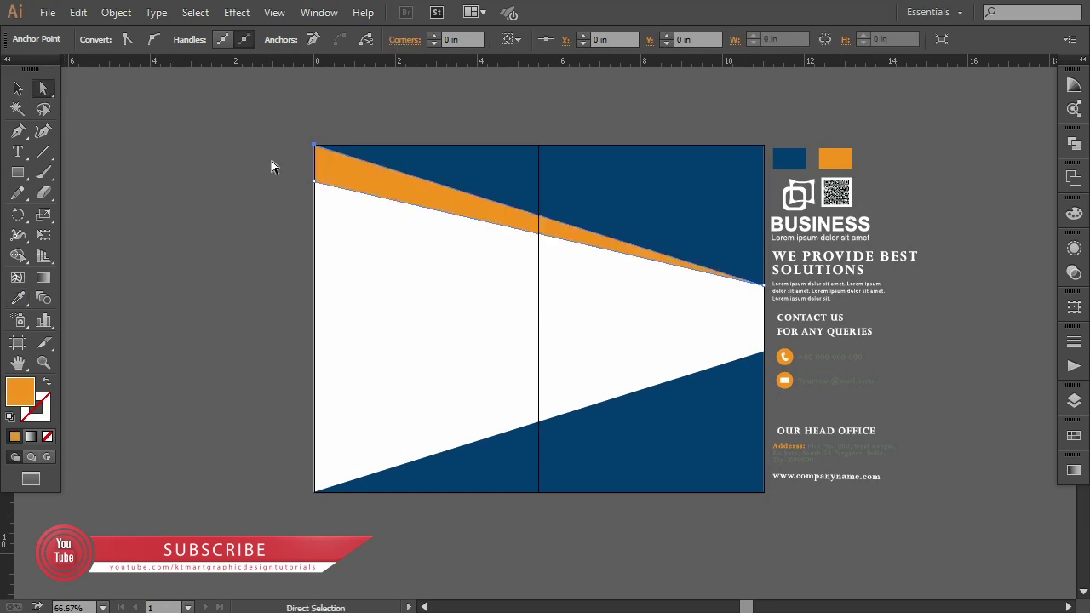
pyautogui.click(315, 184)
pyautogui.press('Up')
pyautogui.press('Up')
pyautogui.press('Up')
pyautogui.press('Up')
pyautogui.press('Up')
pyautogui.press('Up')
pyautogui.press('Up')
pyautogui.press('Up')
pyautogui.press('Up')
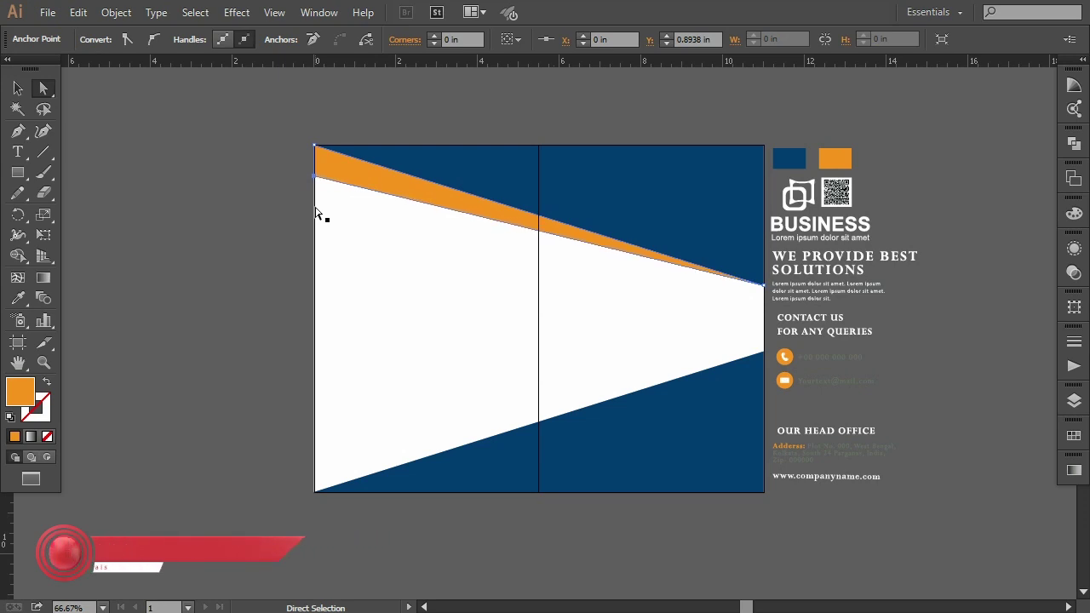
pyautogui.click(17, 90)
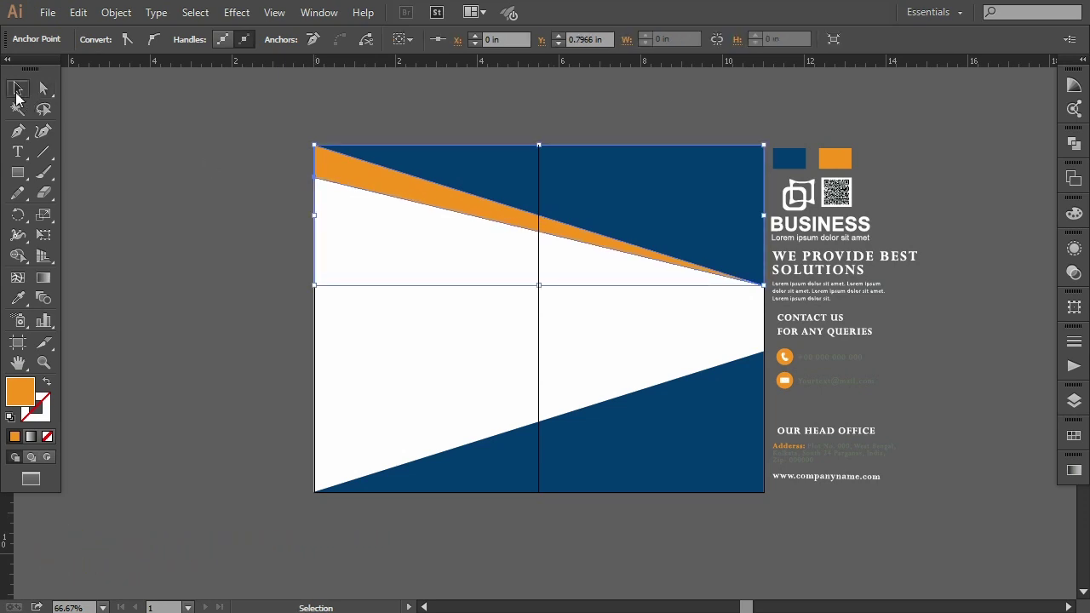
pyautogui.click(151, 185)
# - Draw a lower sliver from the bottom-left corner, up the left edge, to the right-edge tip
pyautogui.click(18, 132)
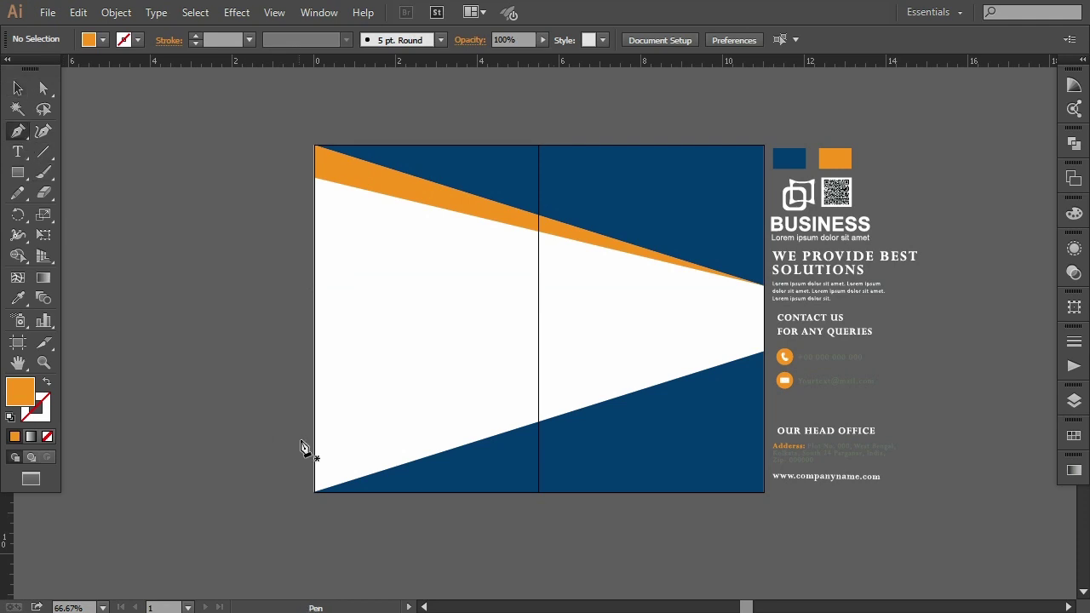
pyautogui.click(315, 492)
pyautogui.click(315, 463)
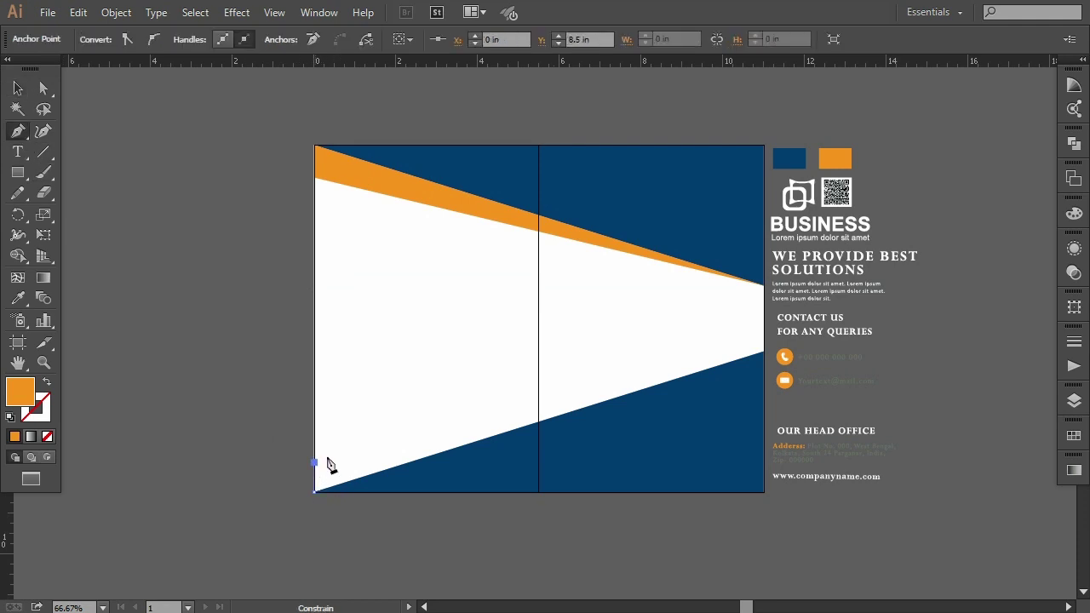
pyautogui.click(765, 353)
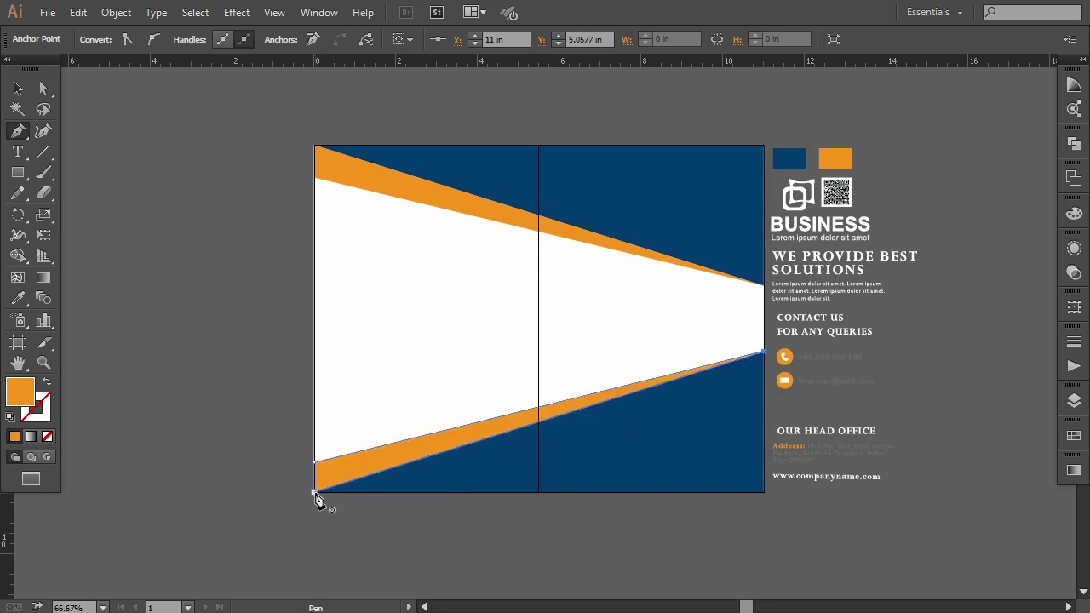
pyautogui.click(315, 492)
pyautogui.click(43, 88)
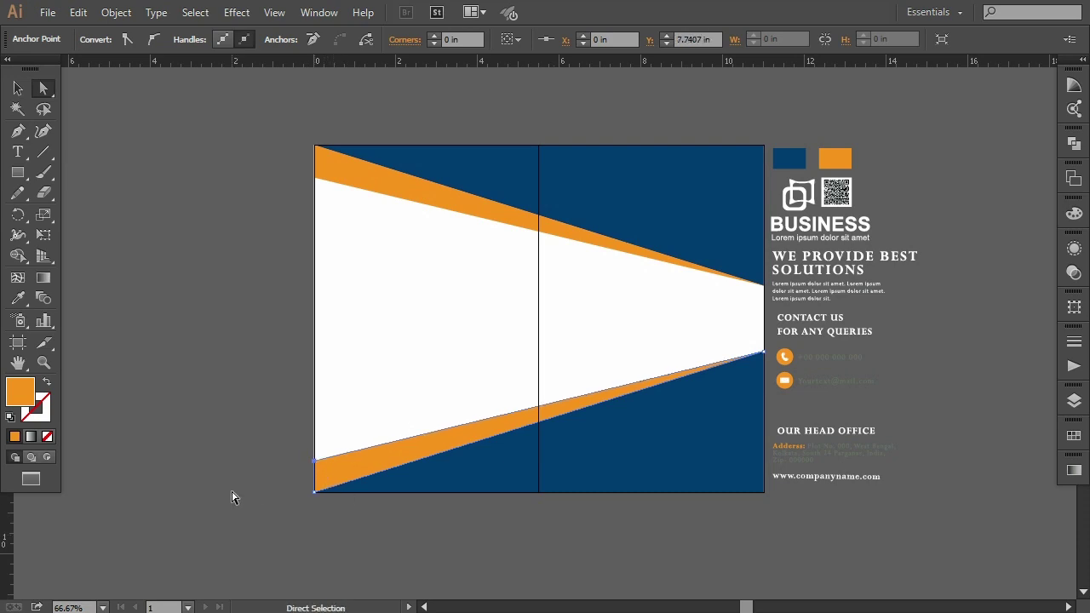
pyautogui.click(252, 474)
pyautogui.click(387, 160)
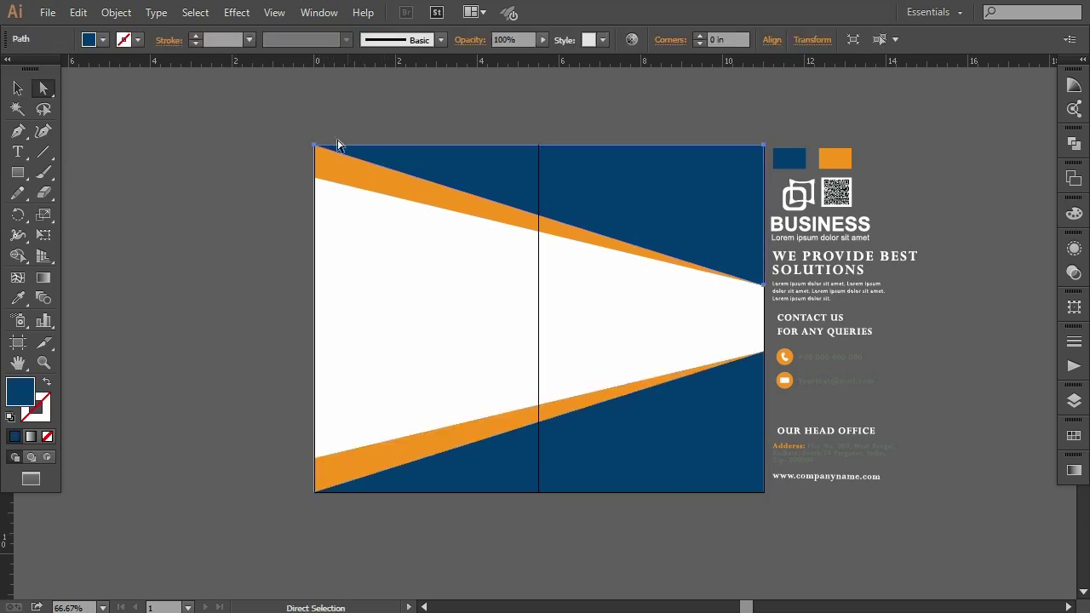
# - Shift the navy shape's top-left anchor to open a white strip beside the top band
pyautogui.click(316, 148)
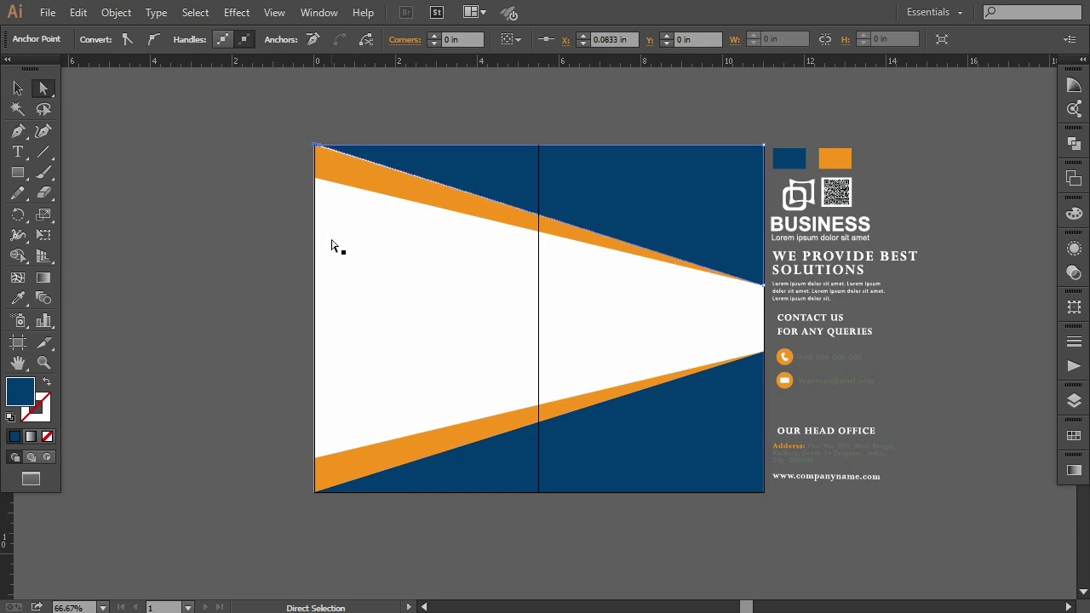
pyautogui.click(266, 246)
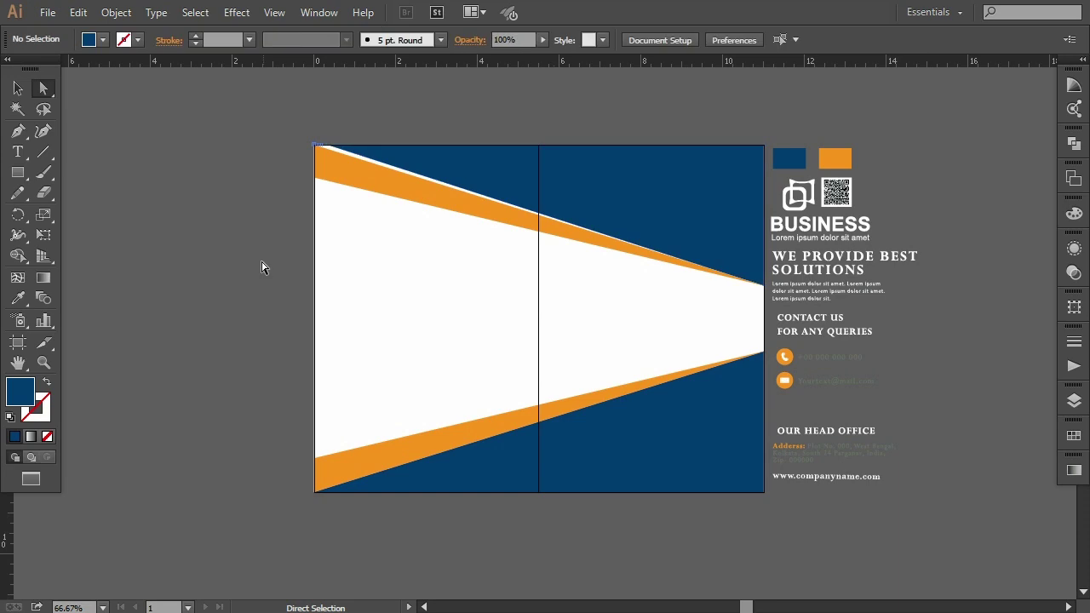
pyautogui.click(379, 158)
pyautogui.click(331, 150)
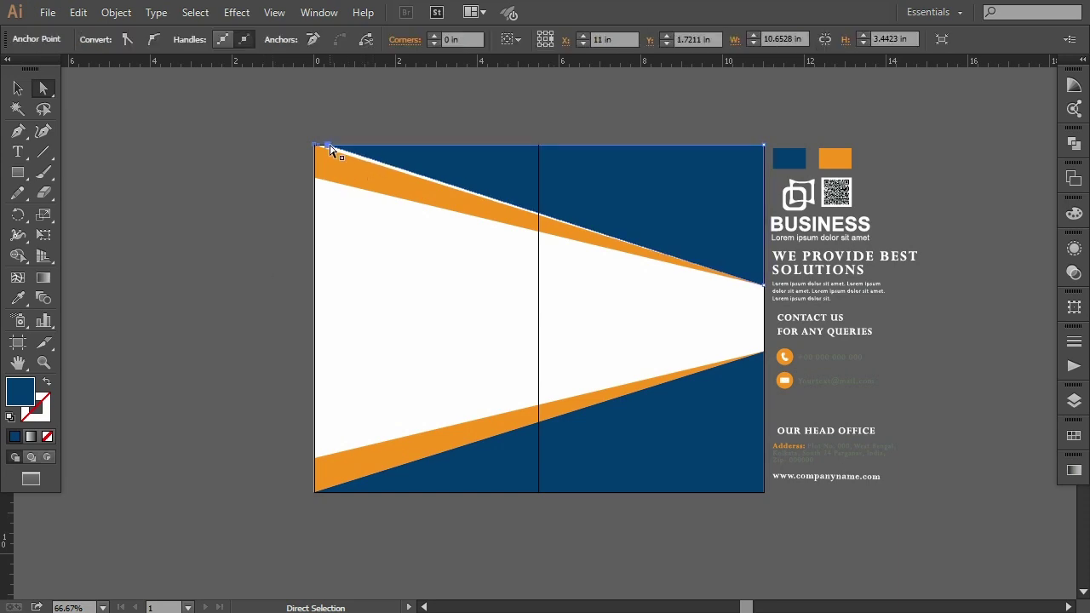
pyautogui.click(258, 225)
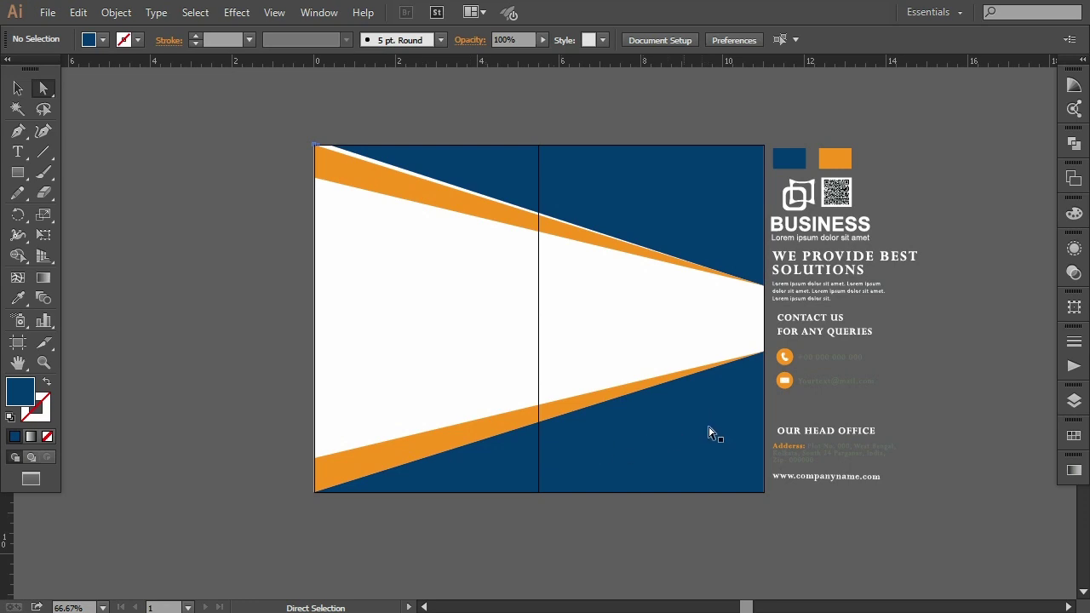
# - Nudge the lower orange band's right tip up two steps, leaving a thin white gap
pyautogui.click(761, 355)
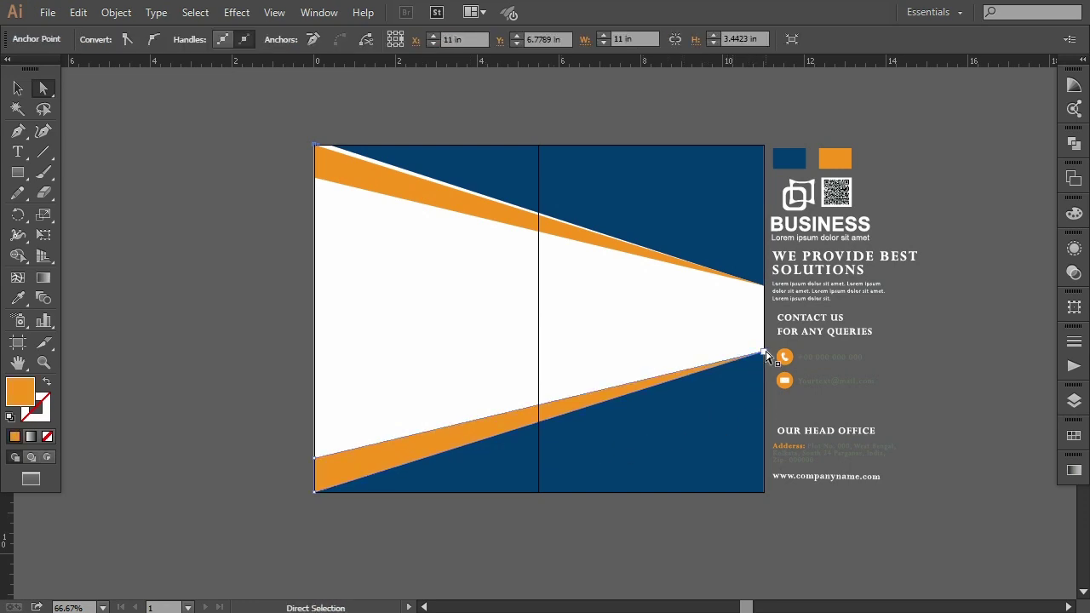
pyautogui.click(764, 353)
pyautogui.press('Up')
pyautogui.press('Up')
pyautogui.press('Up')
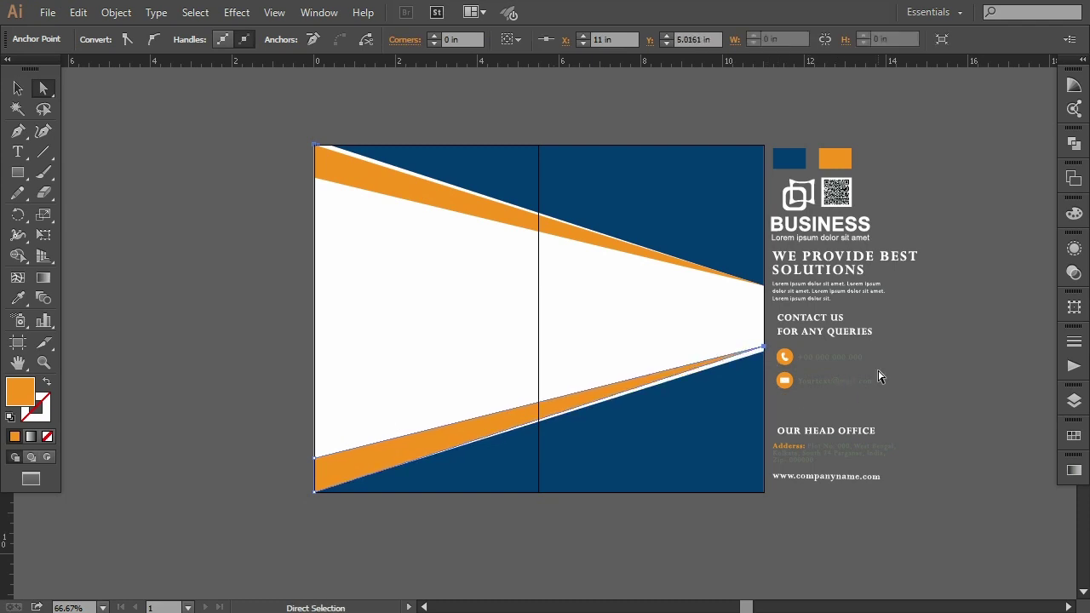
pyautogui.press('Up')
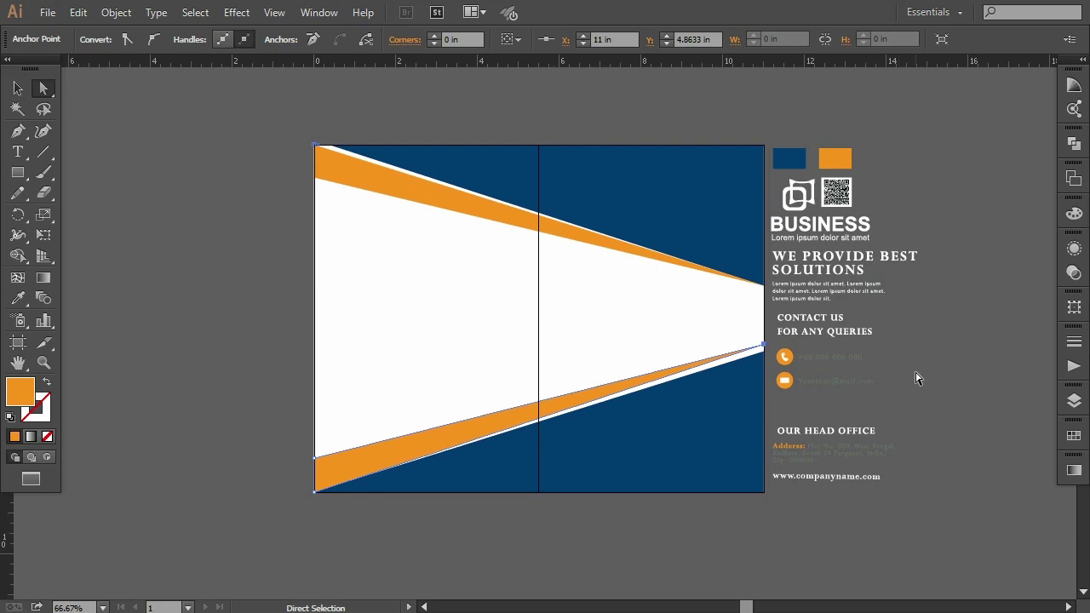
pyautogui.click(913, 379)
pyautogui.click(470, 160)
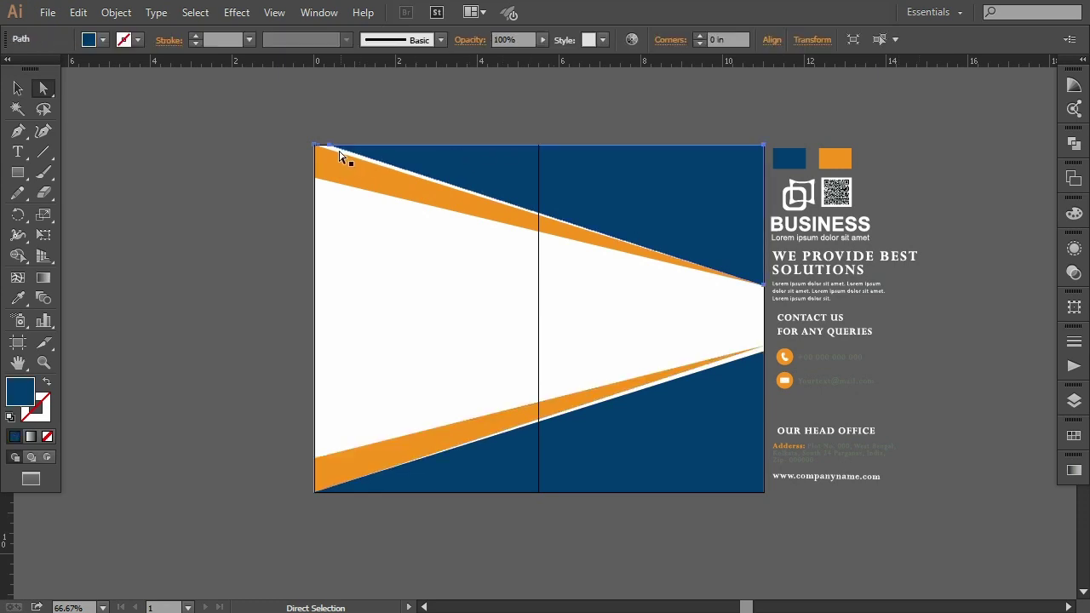
pyautogui.click(332, 148)
# - Move the BUSINESS logo group onto the front cover and bring it to the front
pyautogui.click(263, 228)
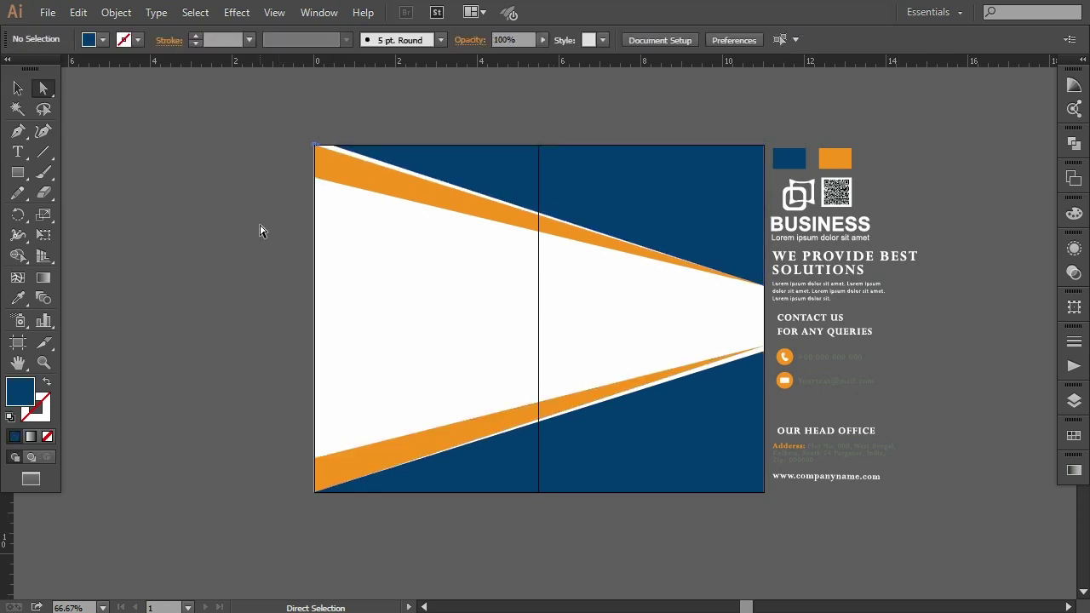
pyautogui.click(18, 172)
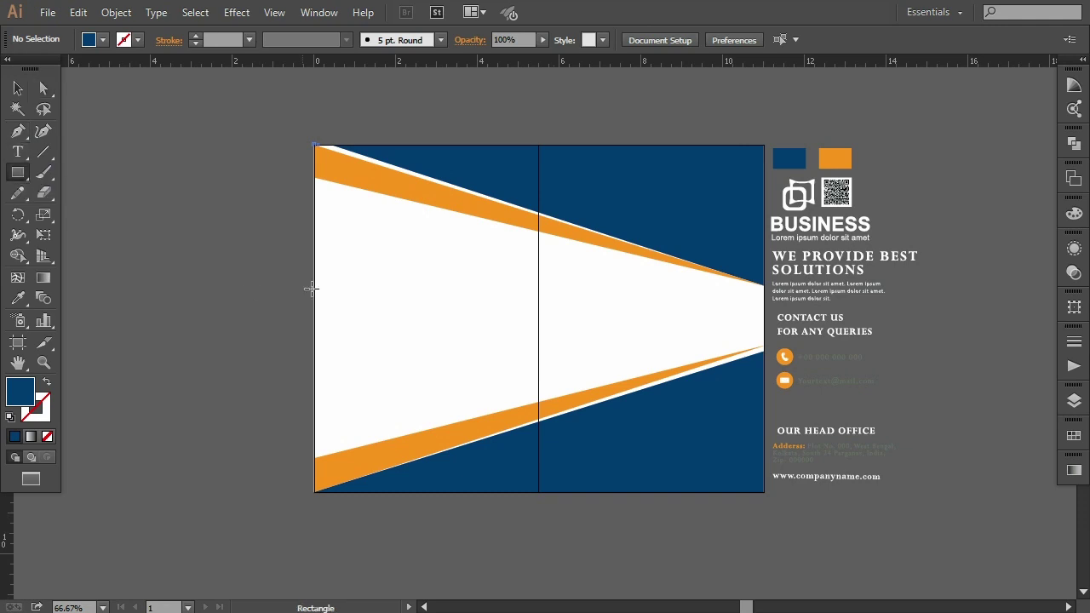
pyautogui.click(18, 88)
pyautogui.moveTo(782, 237); pyautogui.dragTo(654, 210)
pyautogui.rightClick(655, 212)
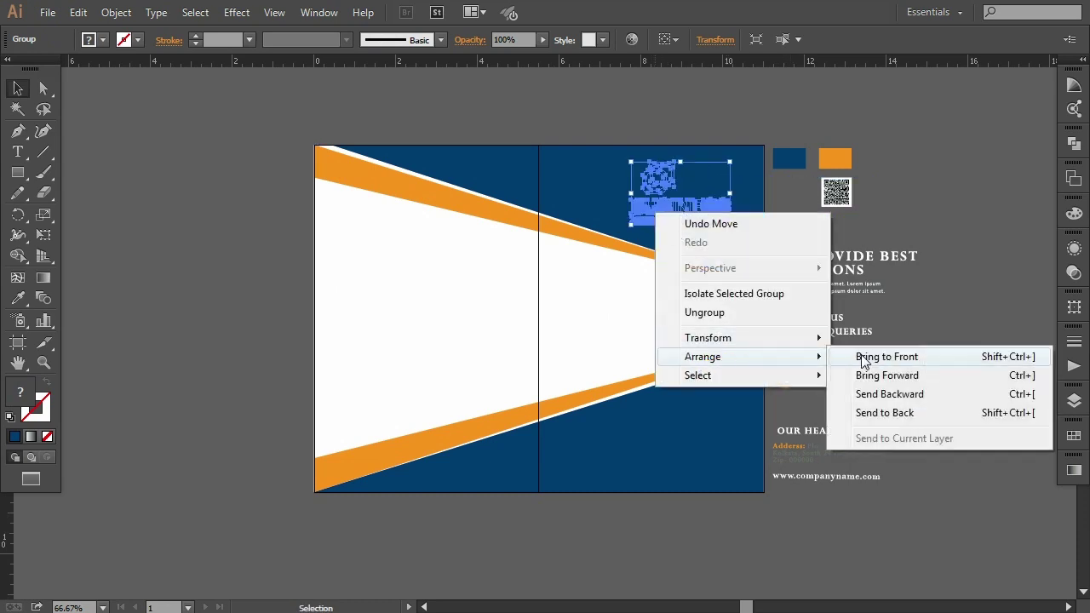
pyautogui.click(860, 358)
# - Nudge the logo group slightly right at the top of the front cover
pyautogui.hotkey('ctrl', '1')
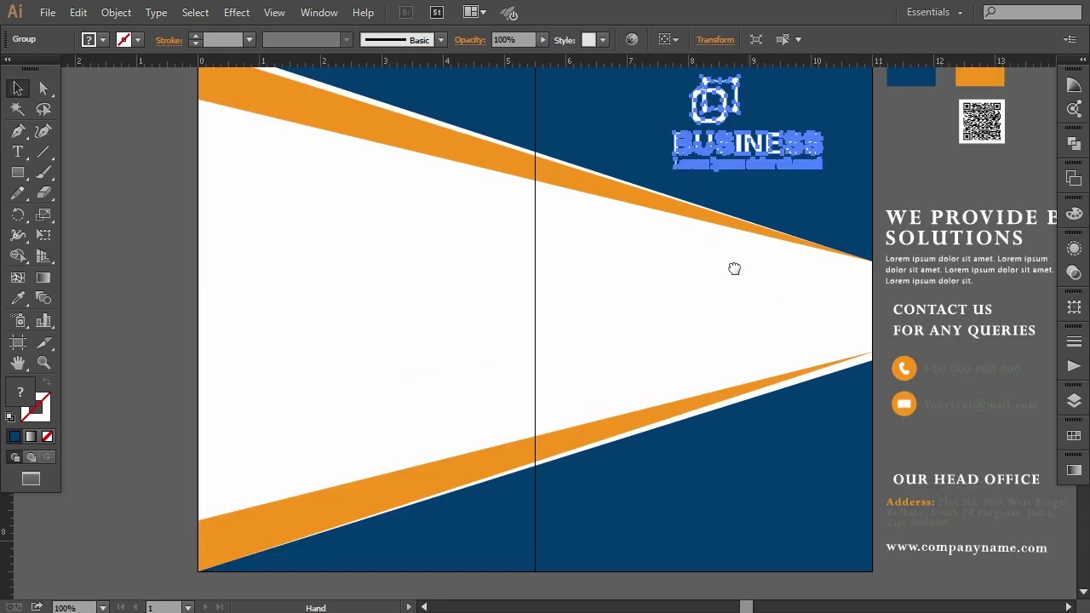
pyautogui.hotkey('ctrl', '1')
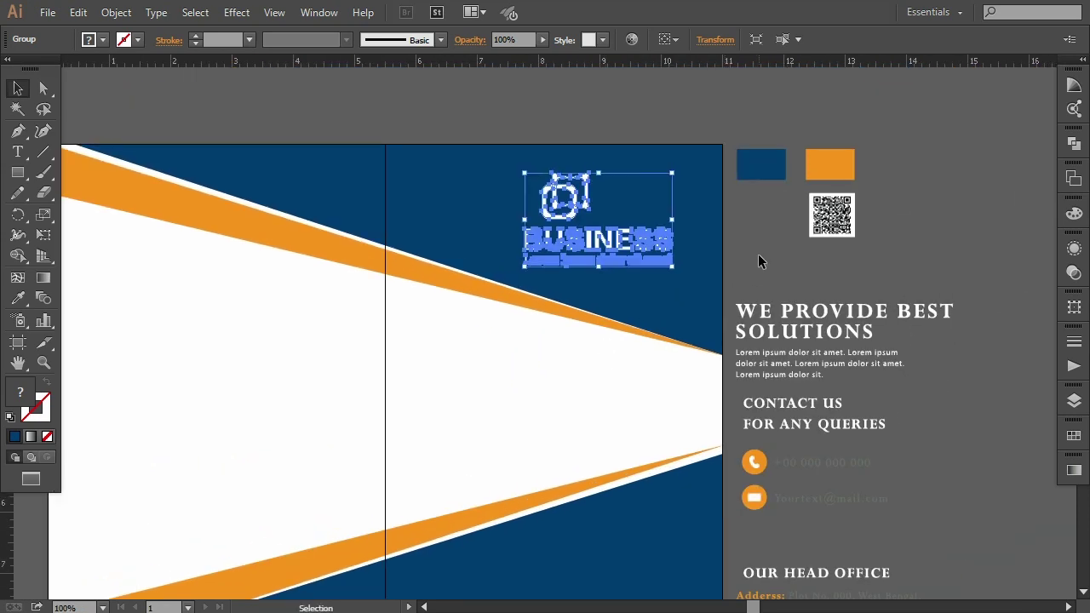
pyautogui.click(758, 254)
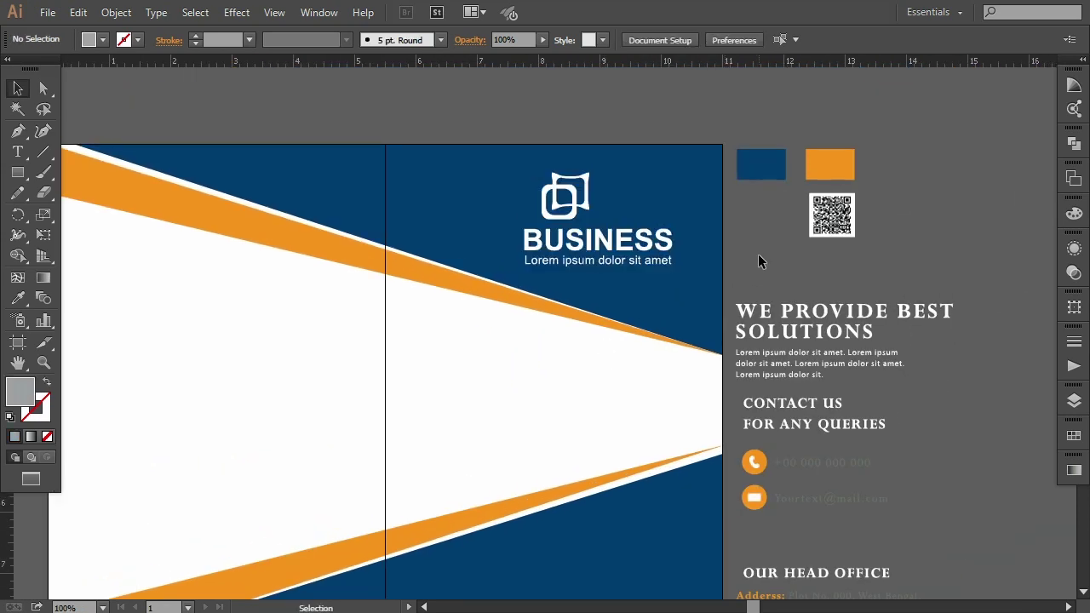
pyautogui.click(666, 250)
pyautogui.press('Right')
pyautogui.press('Right')
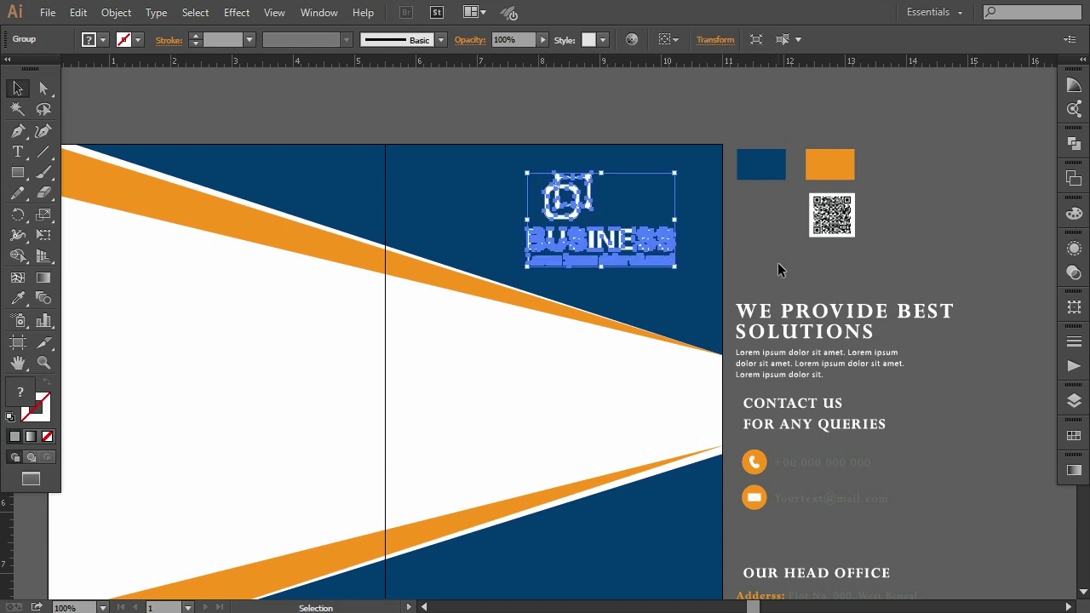
pyautogui.click(777, 263)
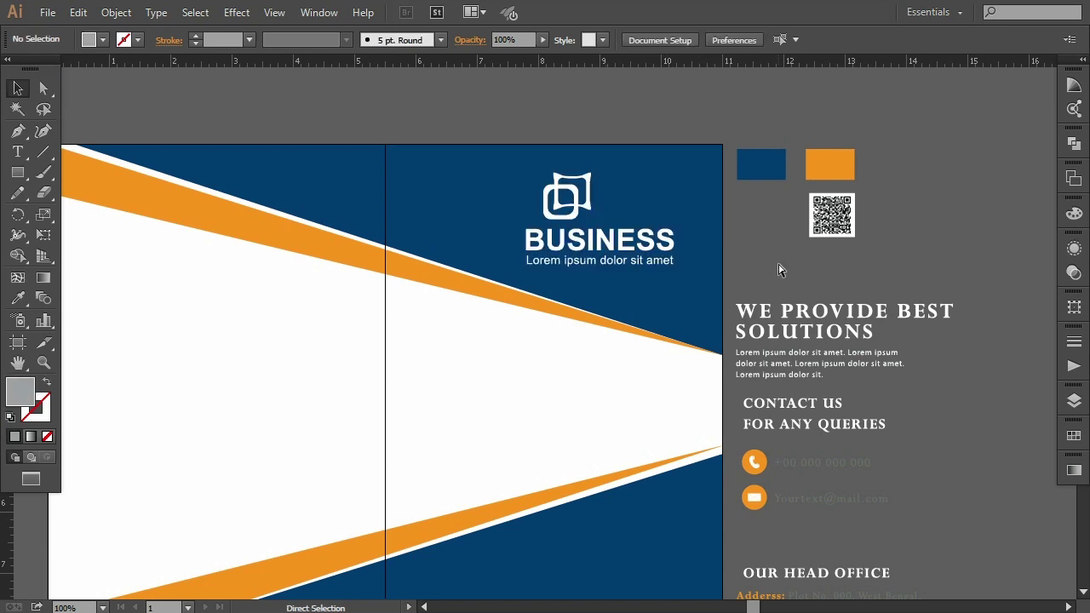
pyautogui.hotkey('ctrl', '-')
pyautogui.moveTo(760, 347)
pyautogui.mouseDown()
pyautogui.moveTo(760, 311)
pyautogui.moveTo(533, 447)
pyautogui.mouseUp()
# - Bring the WE PROVIDE BEST SOLUTIONS text group to the front
pyautogui.rightClick(555, 458)
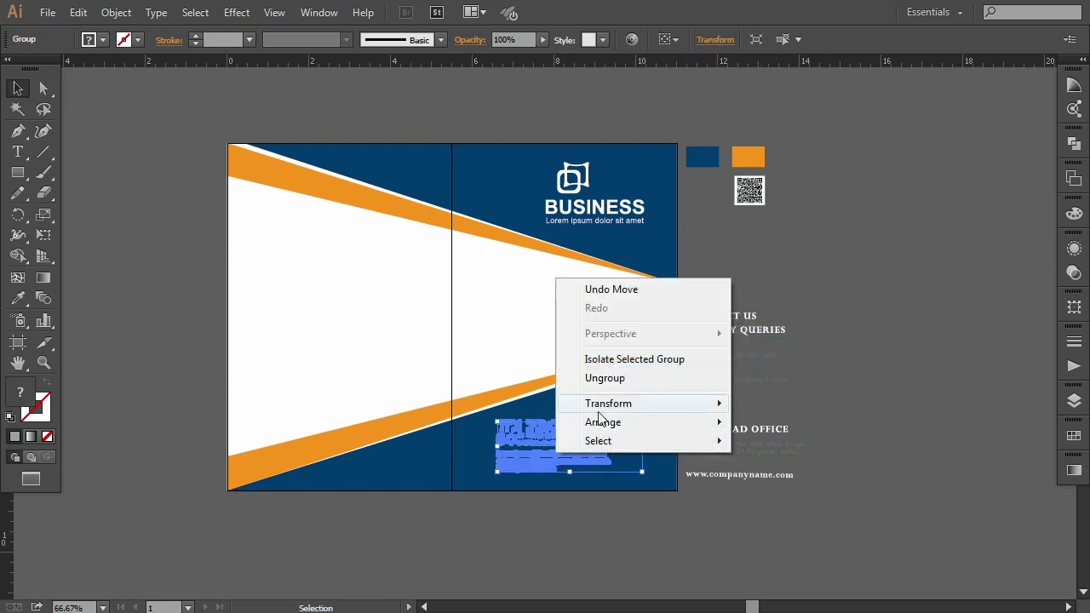
pyautogui.click(843, 422)
pyautogui.click(617, 456)
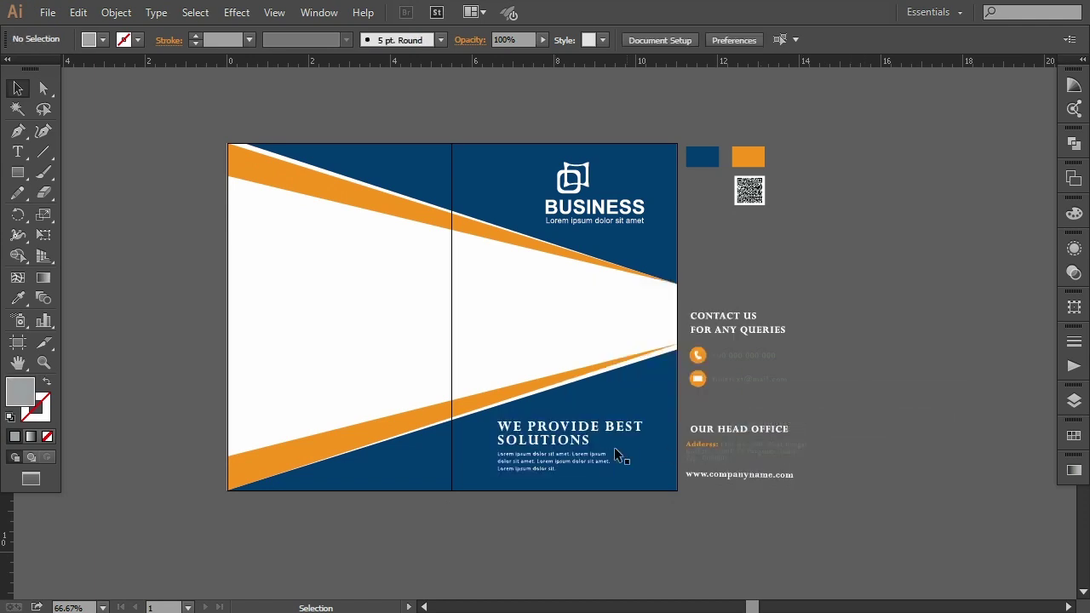
pyautogui.click(576, 464)
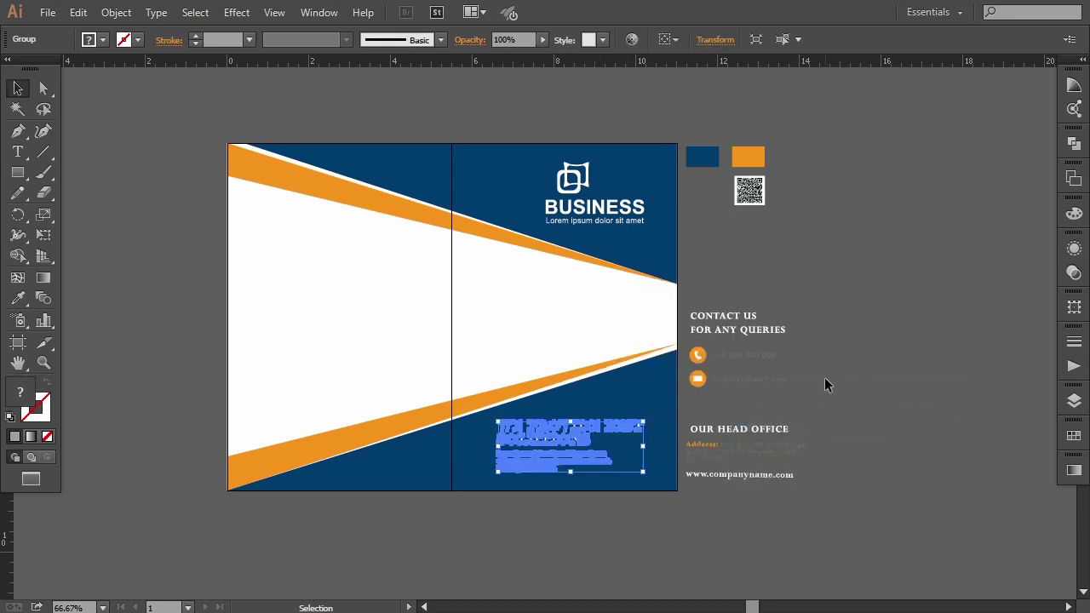
pyautogui.click(825, 377)
# - Place a vertical guide near the front cover's right edge
pyautogui.moveTo(13, 520); pyautogui.dragTo(644, 546)
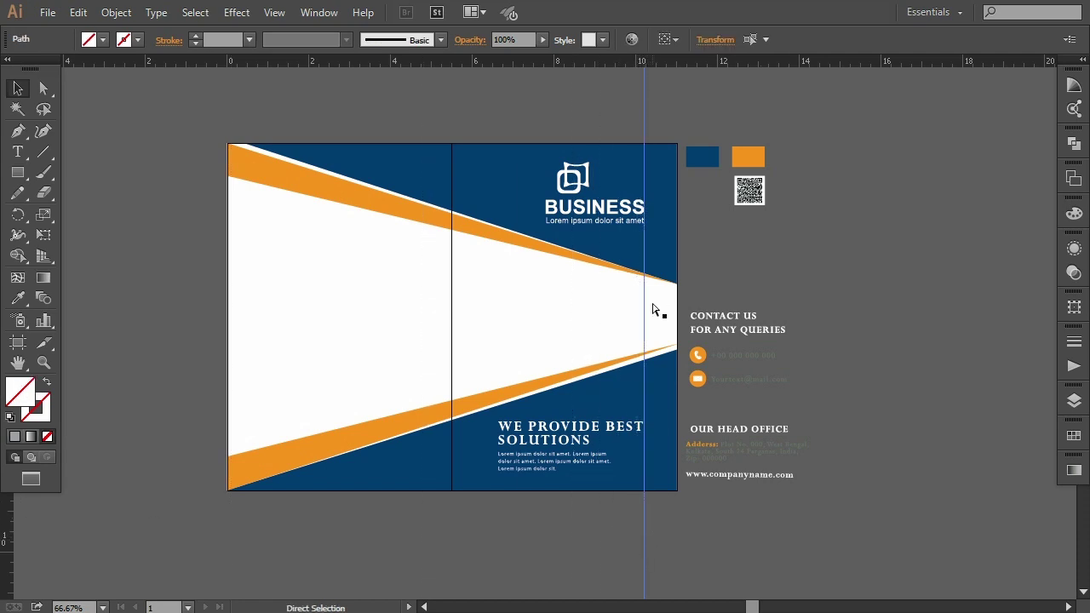
pyautogui.hotkey('ctrl', '1')
pyautogui.scroll(-1, 633, 322)
pyautogui.scroll(2, 640, 225)
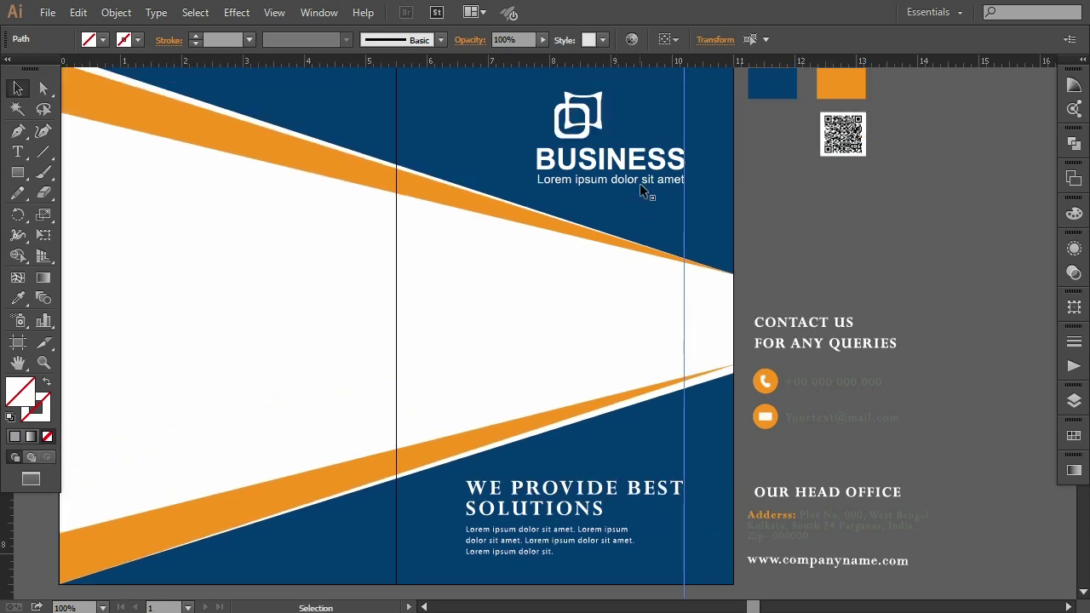
pyautogui.click(640, 164)
pyautogui.click(807, 230)
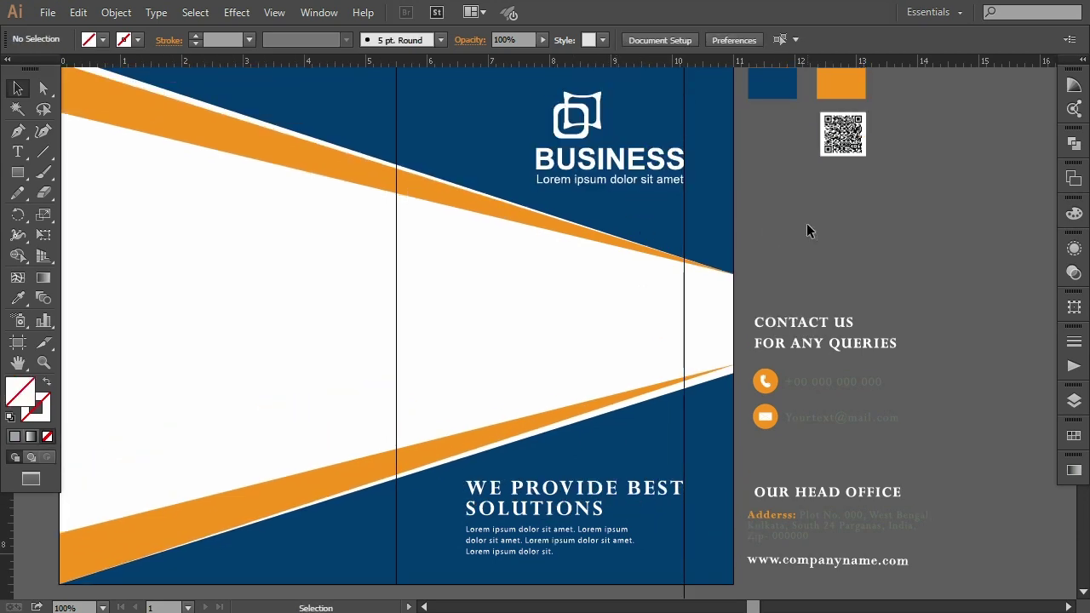
pyautogui.hotkey('ctrl', '-')
pyautogui.hotkey('ctrl', '+')
pyautogui.hotkey('ctrl', '+')
pyautogui.hotkey('ctrl', '+')
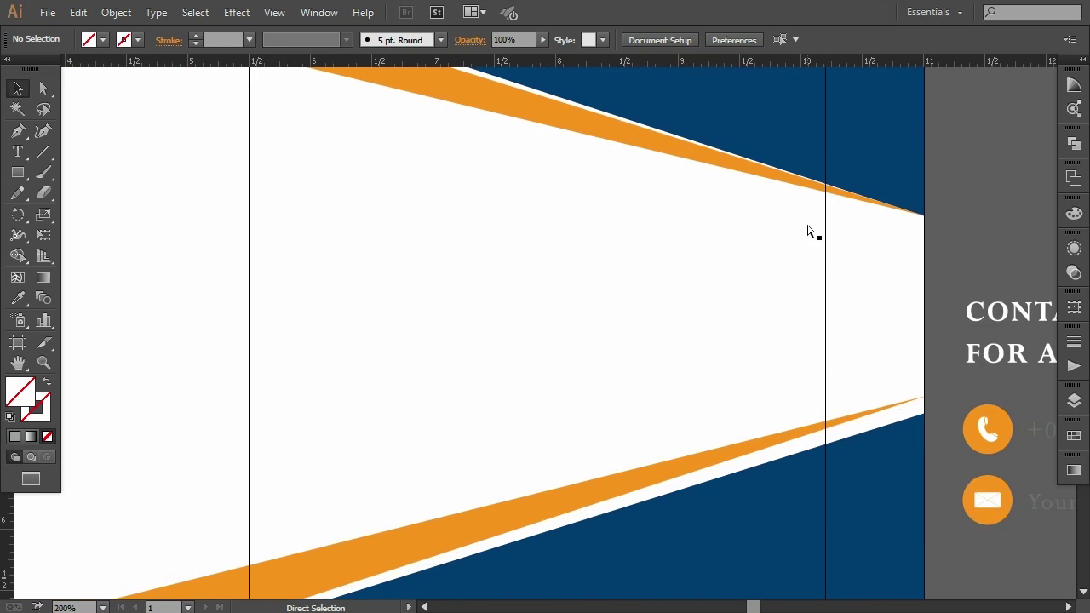
pyautogui.hotkey('ctrl', '-')
pyautogui.moveTo(627, 158); pyautogui.dragTo(619, 245)
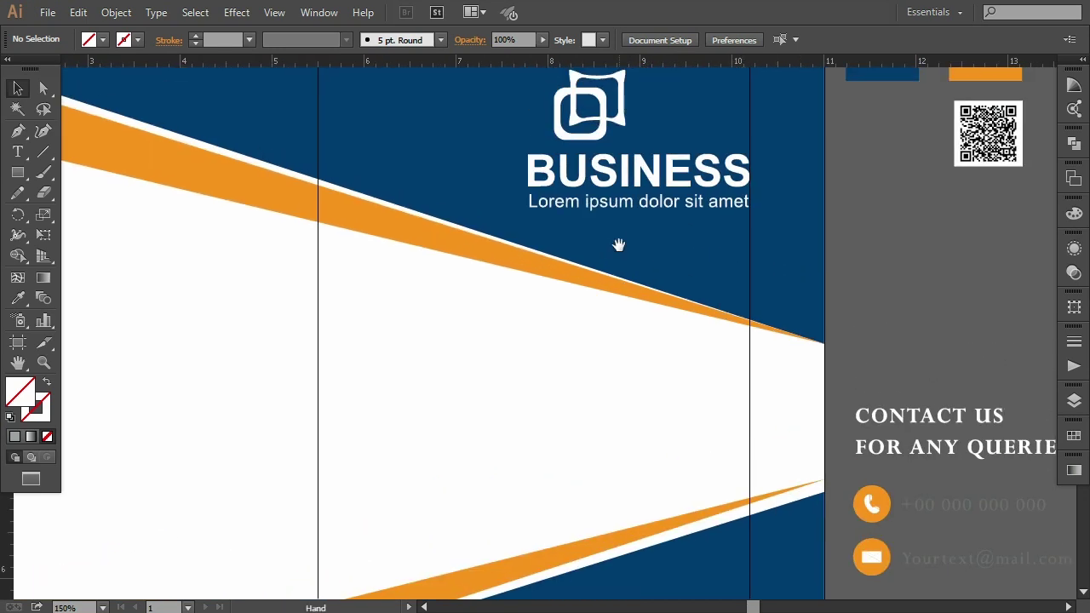
# - Nudge the BUSINESS title group slightly left on the cover
pyautogui.moveTo(729, 186); pyautogui.dragTo(727, 185)
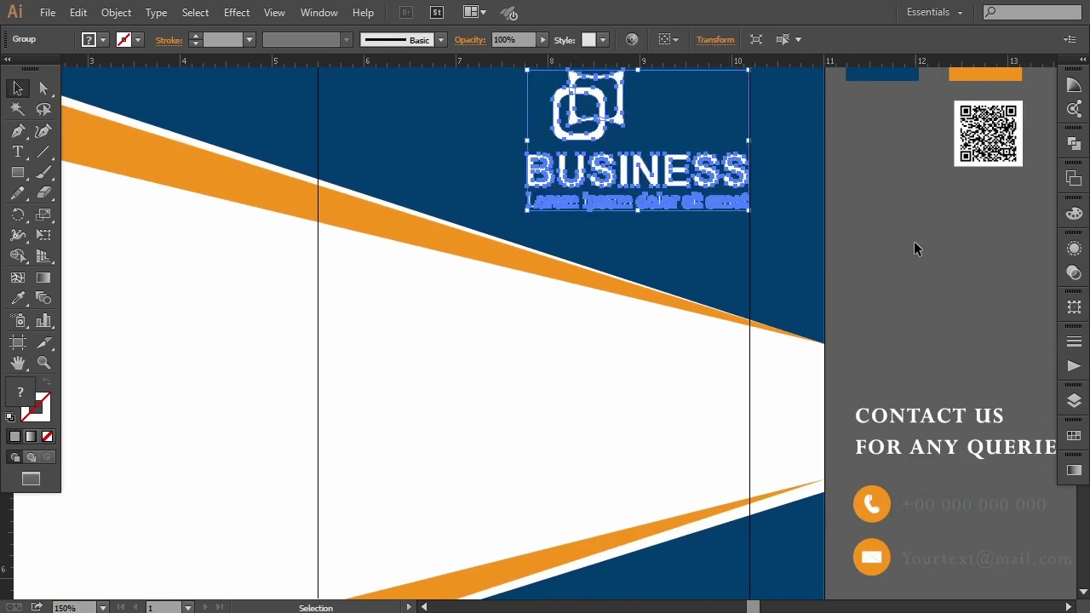
pyautogui.click(914, 241)
pyautogui.click(728, 187)
pyautogui.click(868, 251)
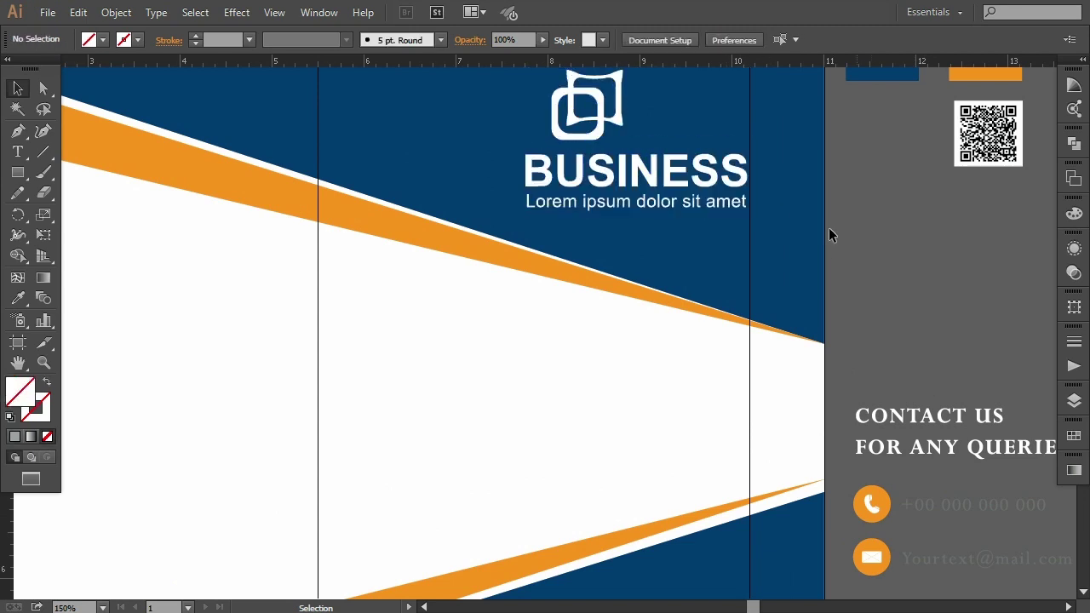
pyautogui.click(727, 186)
pyautogui.click(860, 270)
pyautogui.hotkey('ctrl', '-')
pyautogui.hotkey('ctrl', '-')
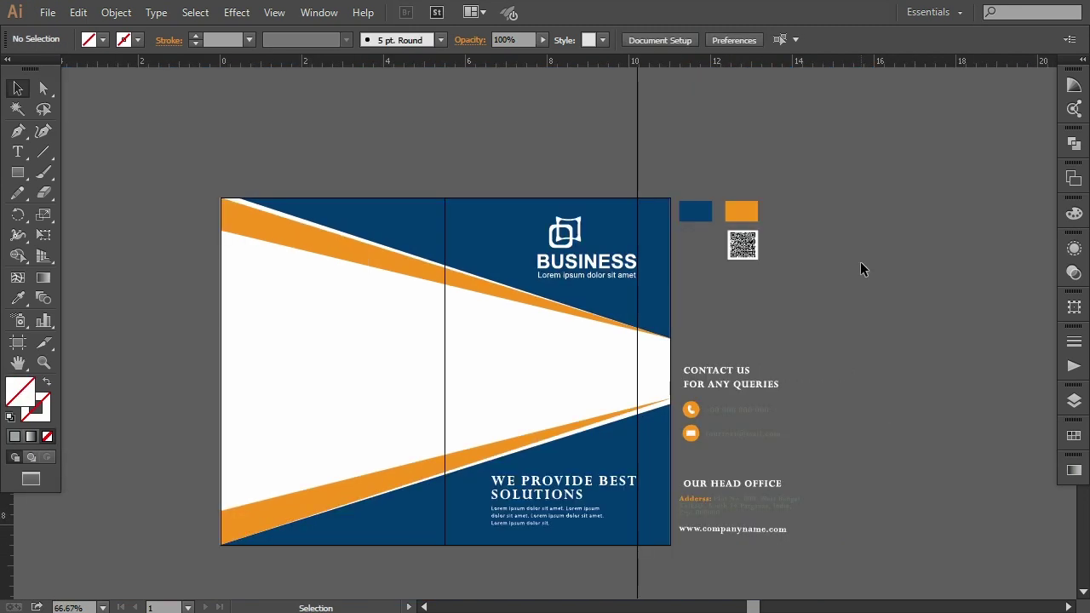
pyautogui.moveTo(684, 347); pyautogui.dragTo(682, 327)
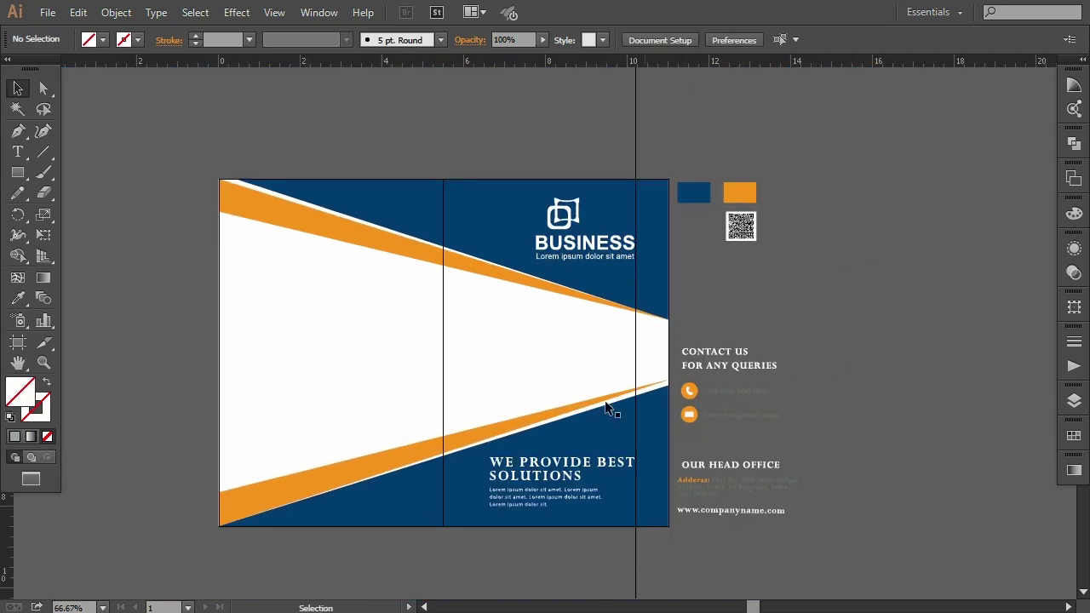
# - Check the text and logo group positions and recentre the brochure spread
pyautogui.click(562, 464)
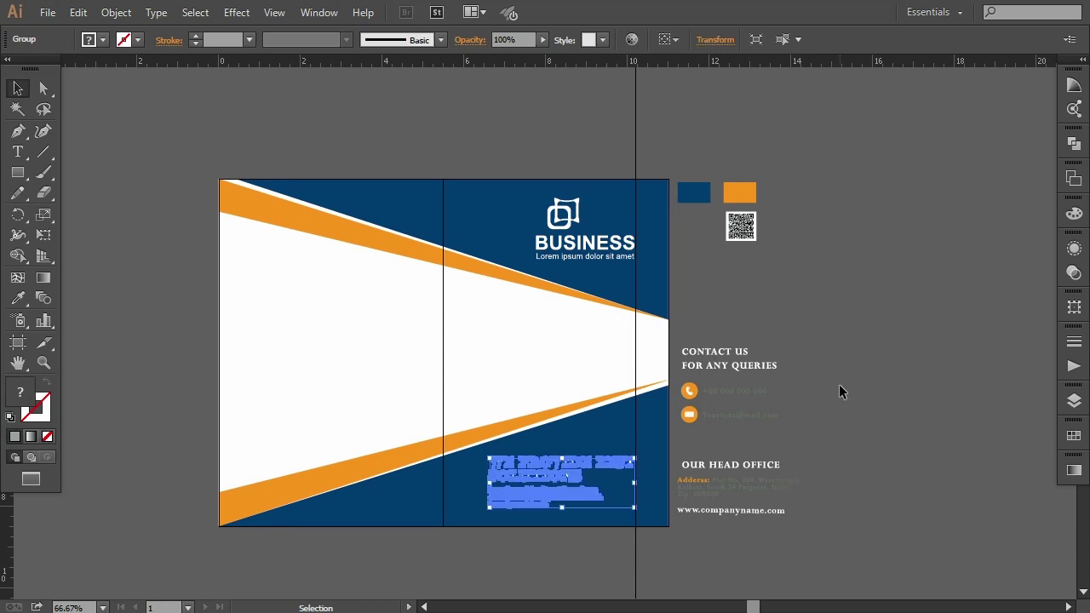
pyautogui.click(839, 386)
pyautogui.click(560, 465)
pyautogui.click(841, 383)
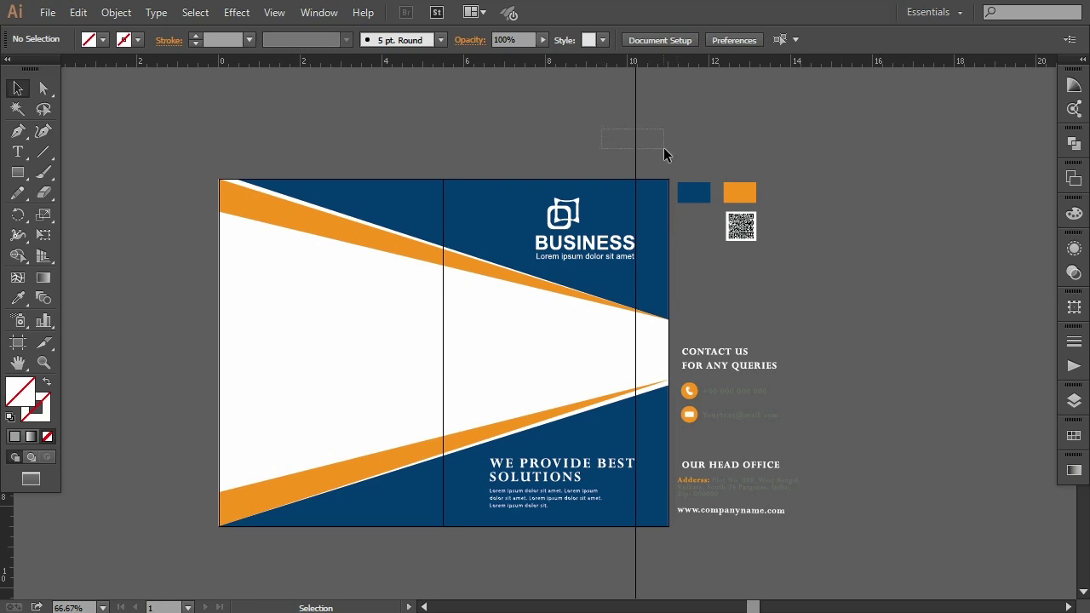
pyautogui.click(630, 254)
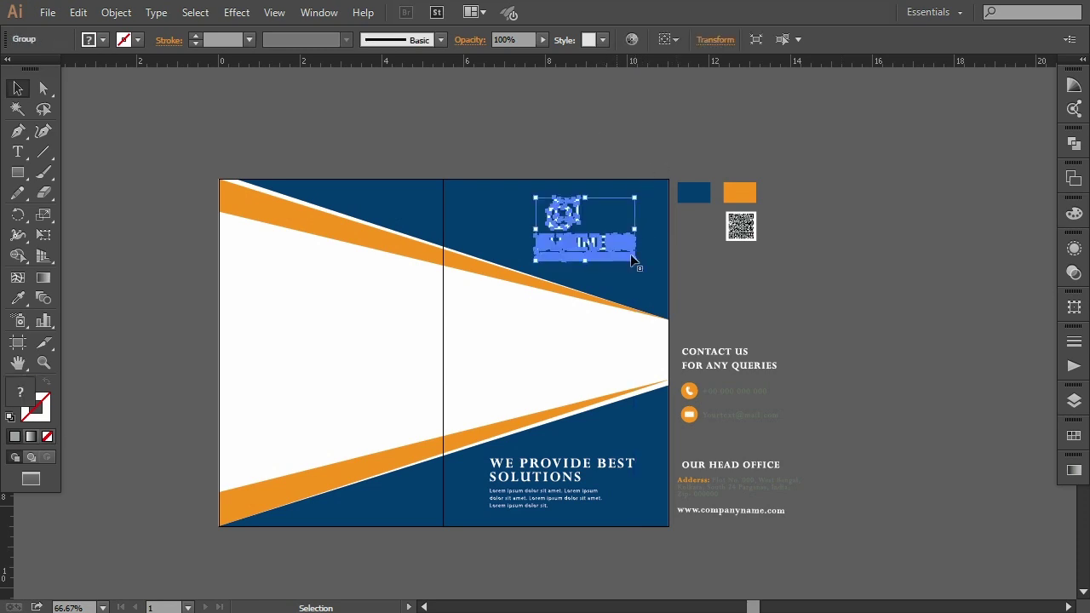
pyautogui.click(750, 304)
pyautogui.moveTo(703, 314); pyautogui.dragTo(732, 304)
pyautogui.click(18, 130)
# - Draw a closed rectangle over the front cover from the centre fold to the right edge
pyautogui.click(472, 164)
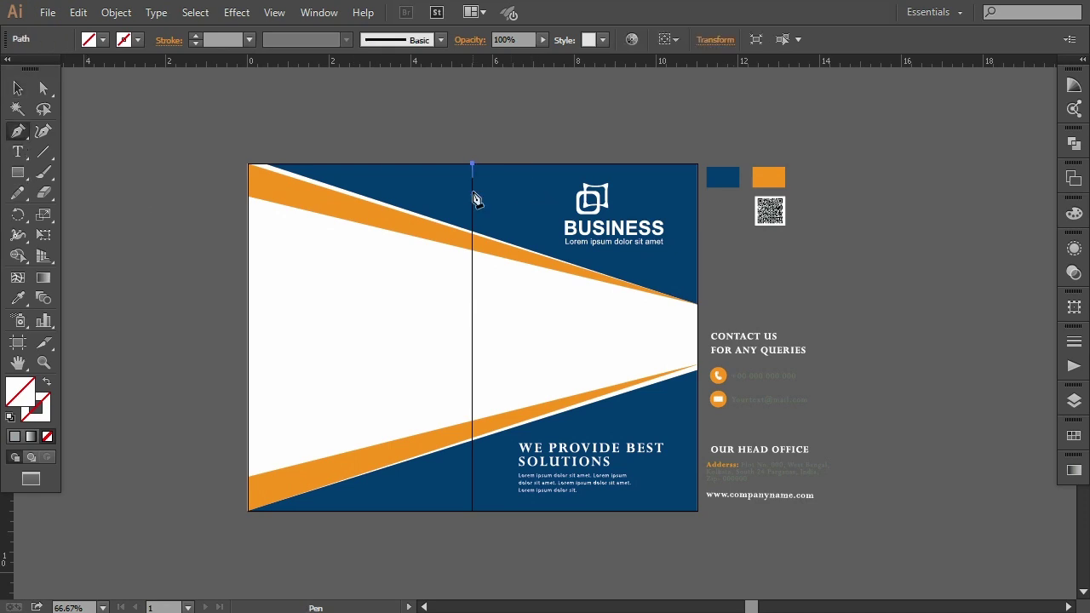
pyautogui.click(472, 511)
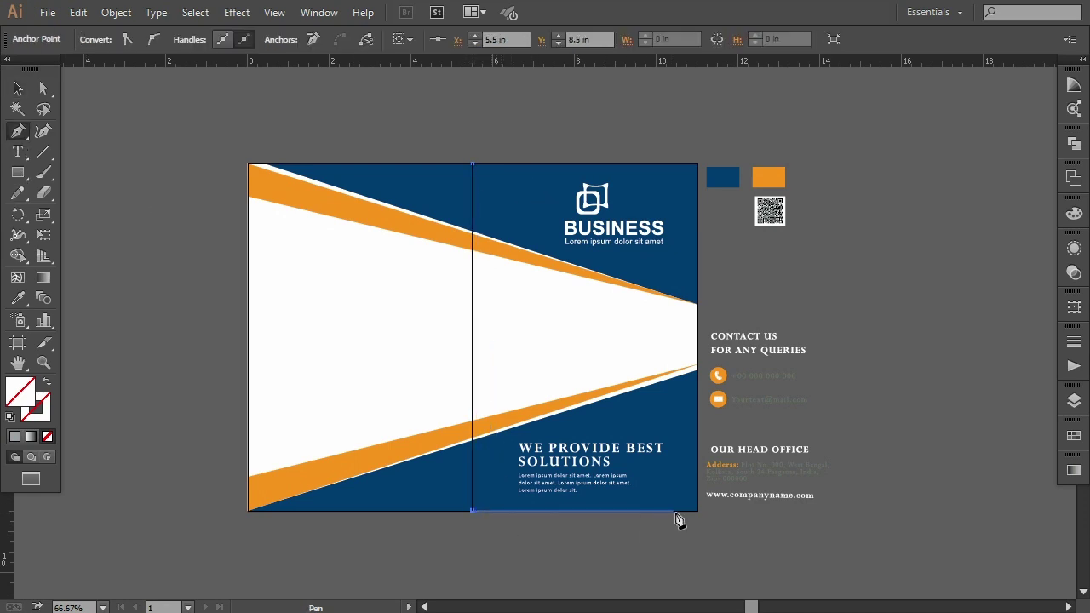
pyautogui.click(697, 512)
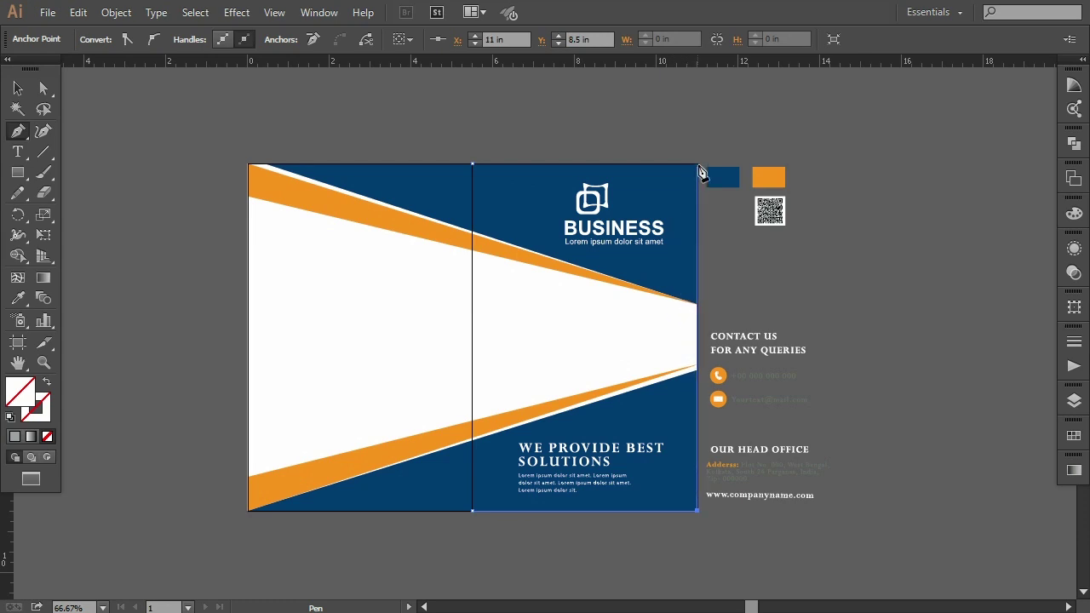
pyautogui.click(697, 165)
pyautogui.click(473, 165)
# - Pull the rectangle's right anchors inward toward the wedge tip and fill it #B6CBDB
pyautogui.click(43, 88)
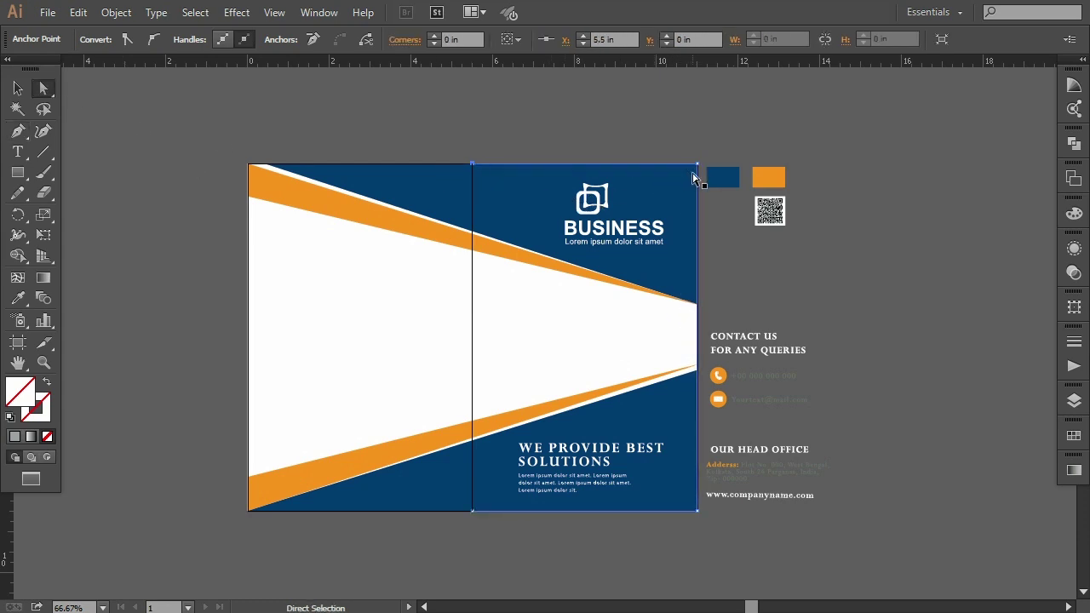
pyautogui.moveTo(698, 166); pyautogui.dragTo(702, 296)
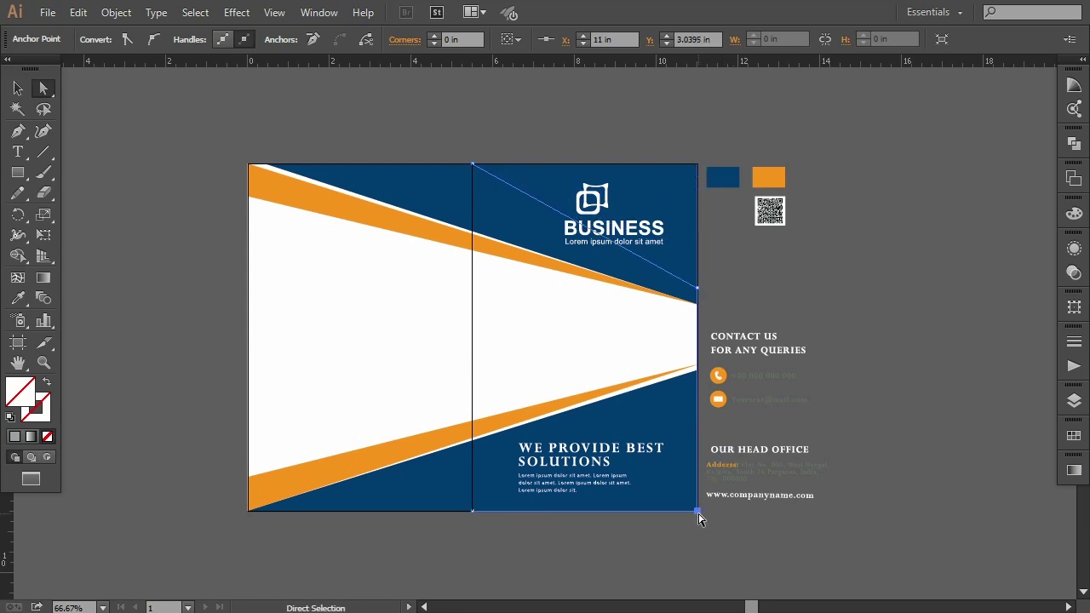
pyautogui.moveTo(697, 511); pyautogui.dragTo(698, 383)
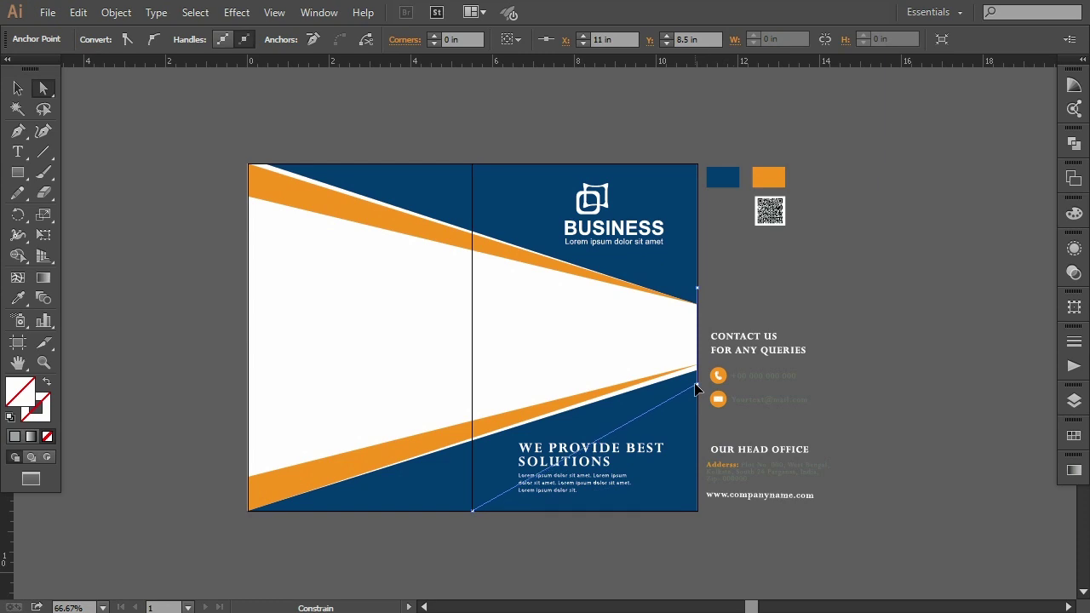
pyautogui.click(18, 89)
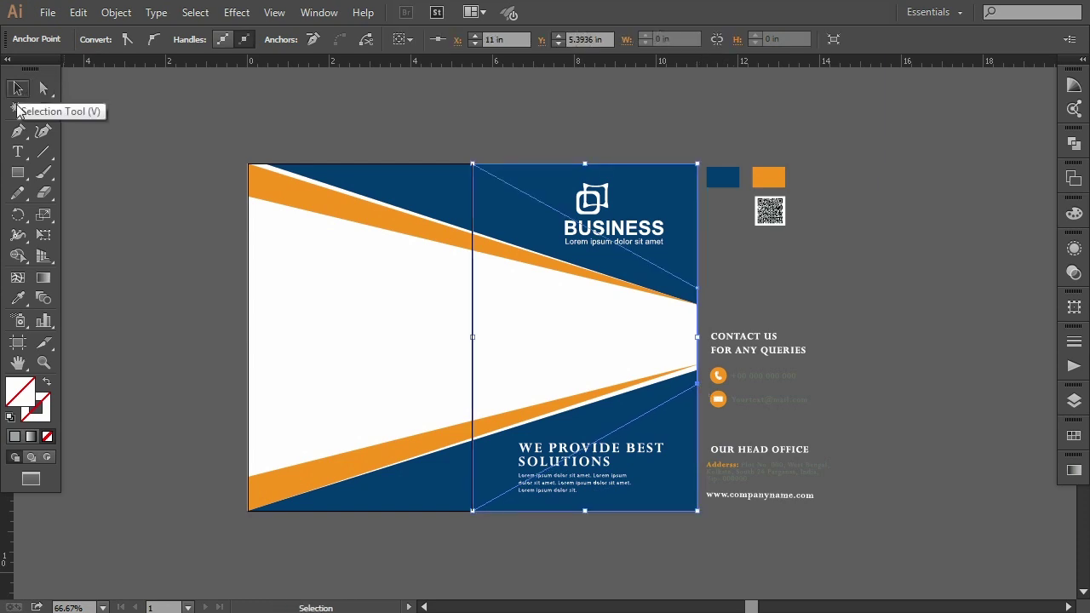
pyautogui.doubleClick(19, 387)
pyautogui.click(589, 342)
pyautogui.click(964, 322)
# - Move the light-blue <Path> down to just above <Guide> in the Layers panel
pyautogui.click(1073, 402)
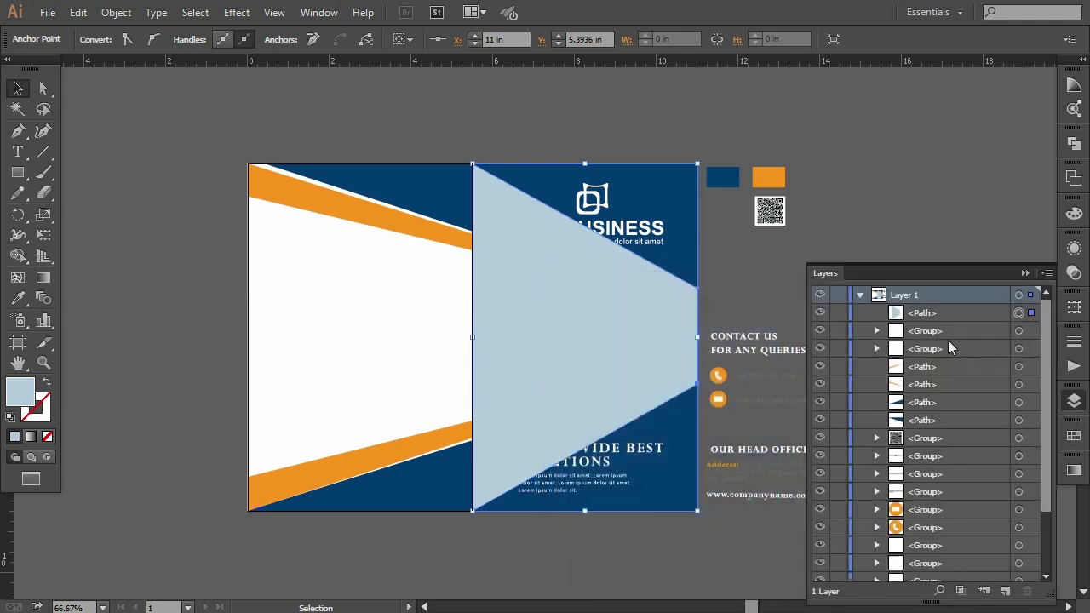
pyautogui.click(920, 315)
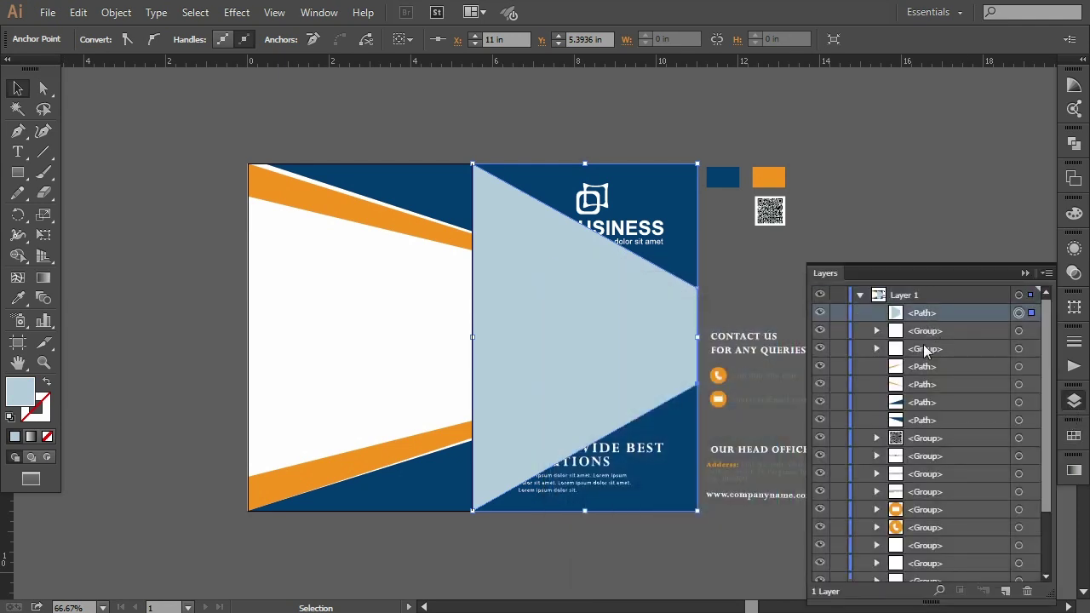
pyautogui.moveTo(922, 324); pyautogui.dragTo(932, 544)
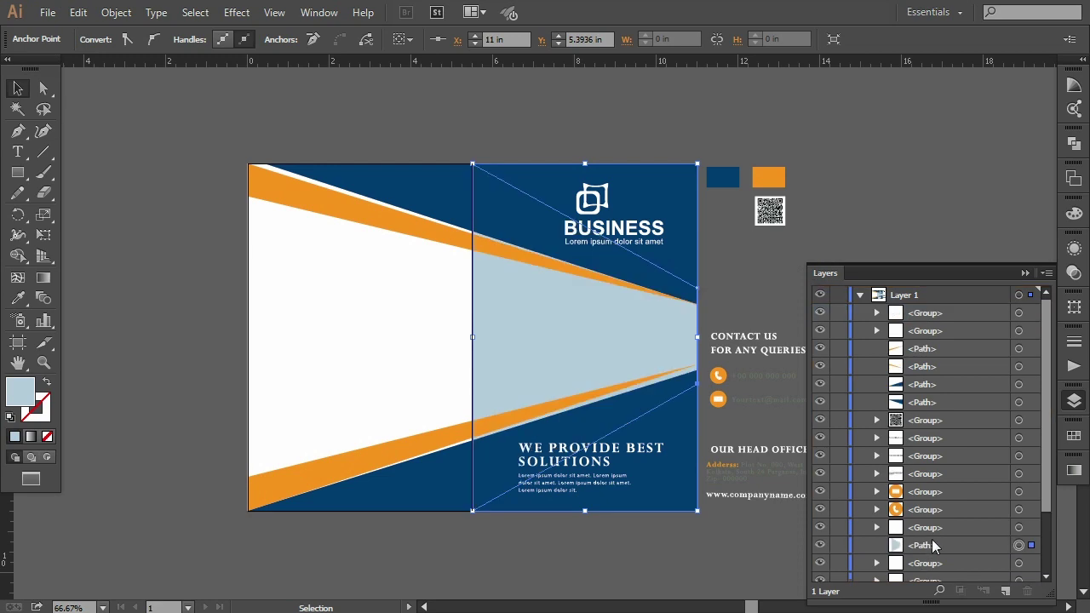
pyautogui.moveTo(914, 477); pyautogui.dragTo(920, 549)
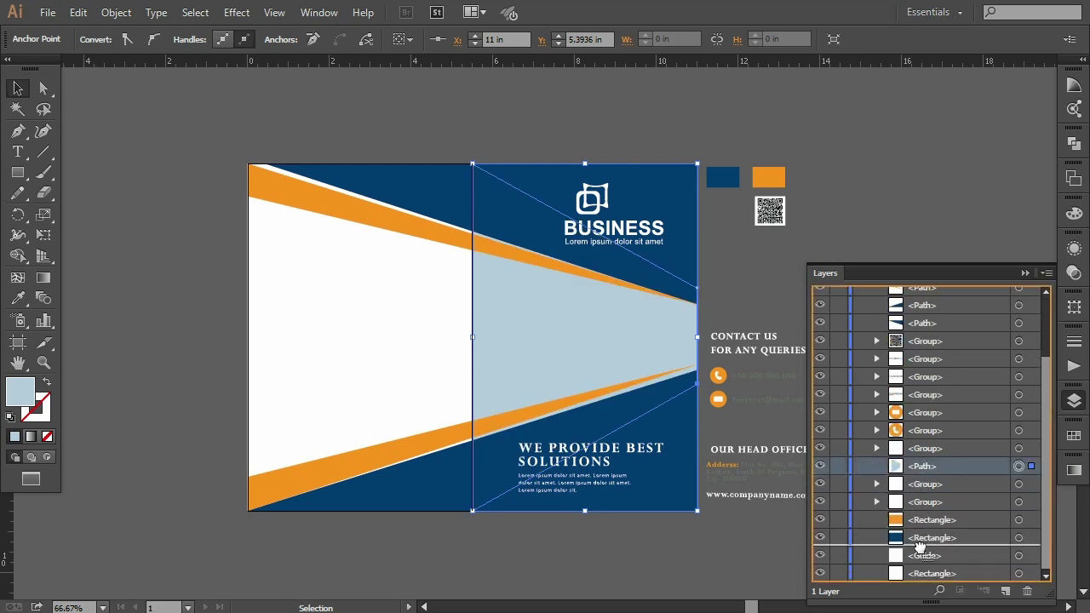
pyautogui.moveTo(922, 555); pyautogui.dragTo(922, 555)
pyautogui.click(784, 229)
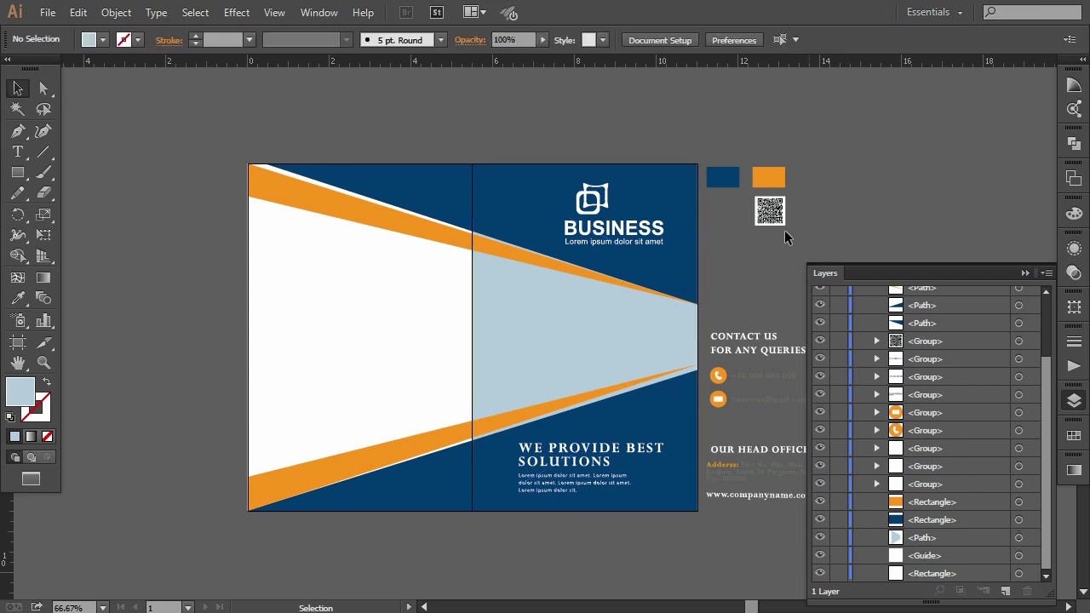
pyautogui.click(48, 12)
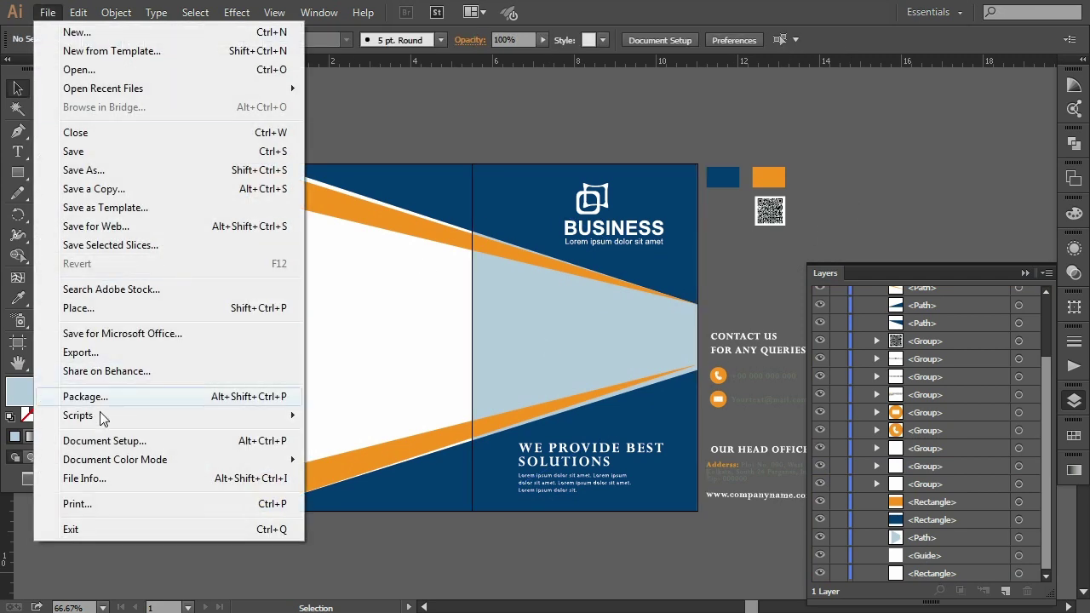
# - Place people-coffee-tea-meeting.jpg across the front cover's wedge area
pyautogui.click(78, 308)
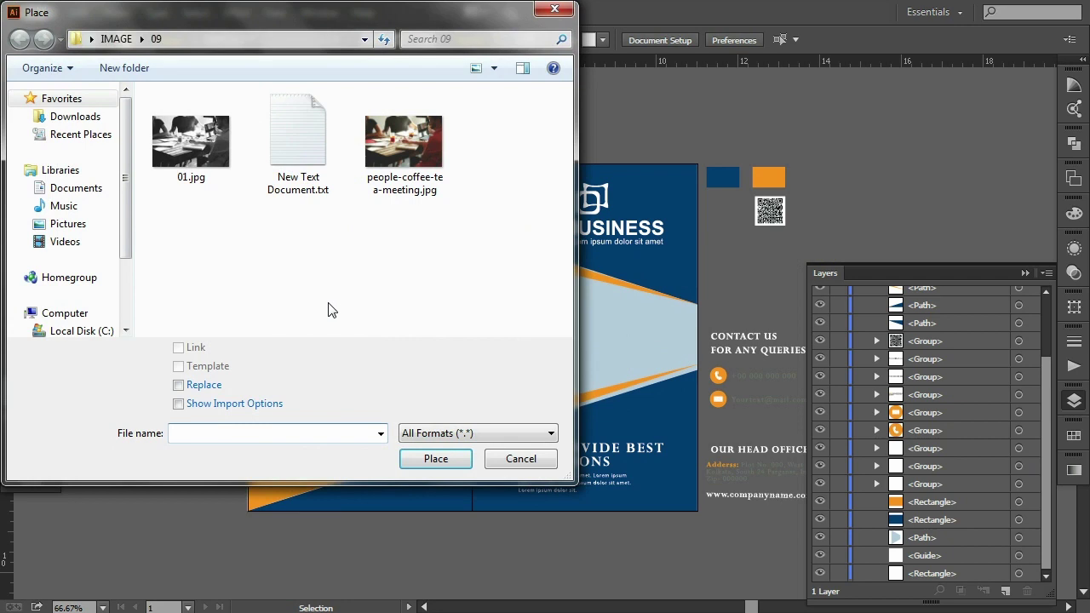
pyautogui.click(434, 180)
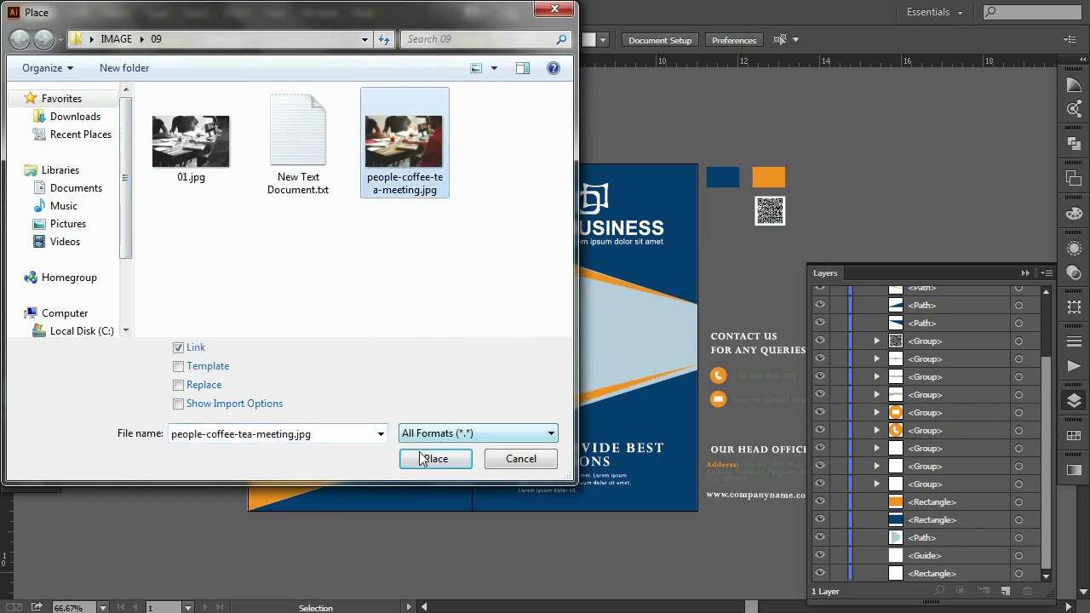
pyautogui.click(434, 459)
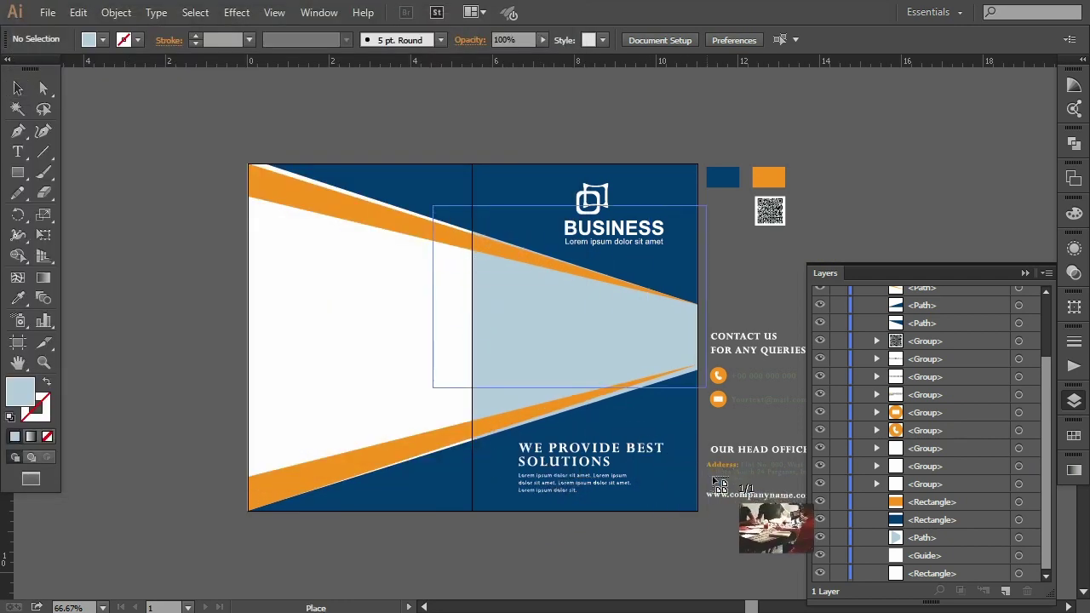
pyautogui.moveTo(720, 484); pyautogui.dragTo(791, 494)
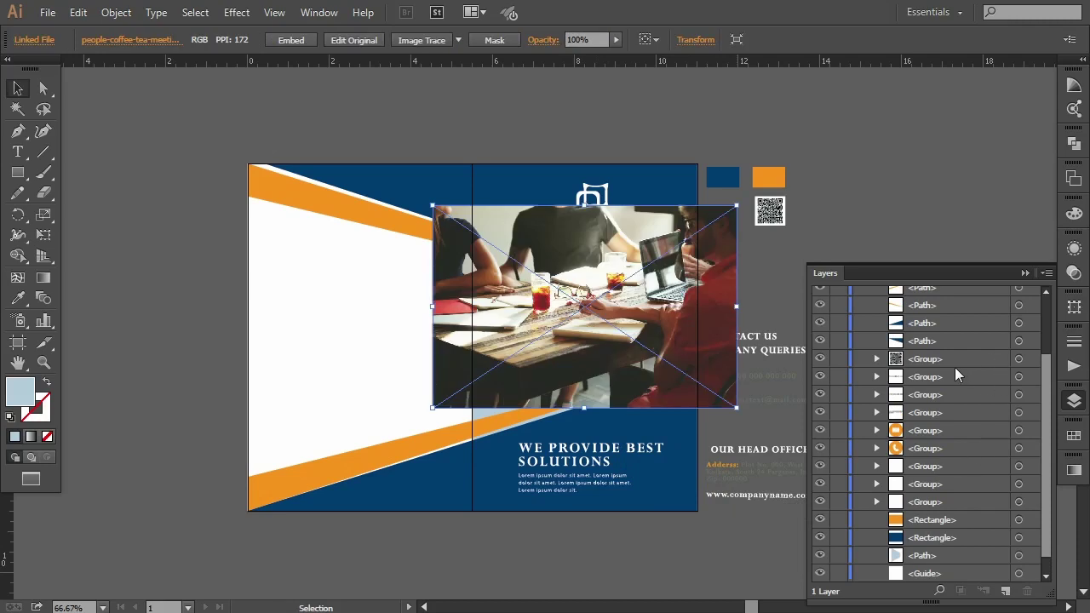
# - Send the photo to the back, stack it just under the light-blue wedge, and select both
pyautogui.rightClick(586, 305)
pyautogui.click(836, 457)
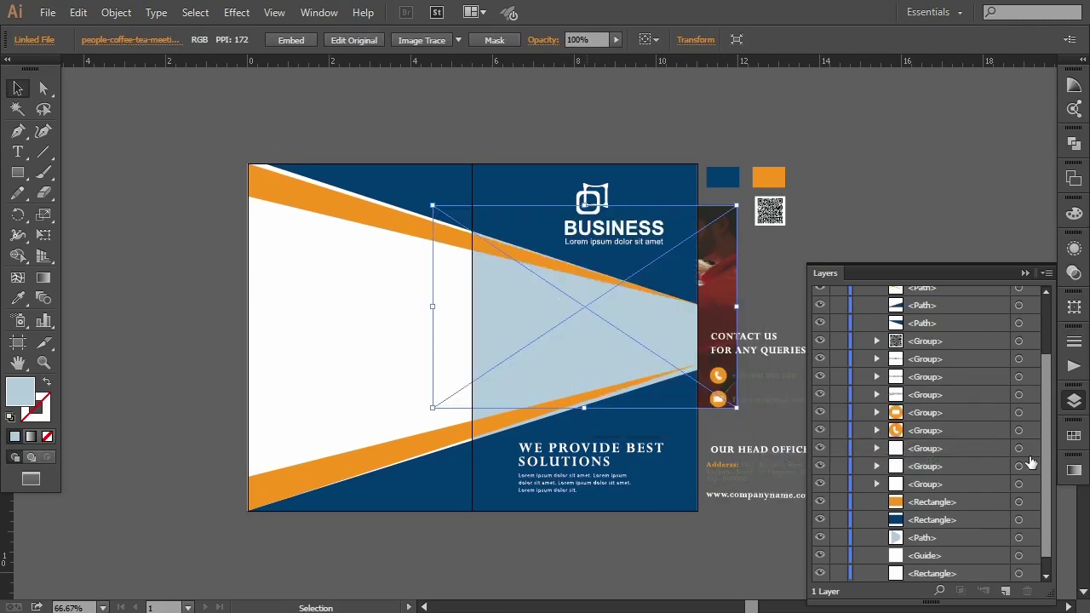
pyautogui.scroll(-1, 1049, 470)
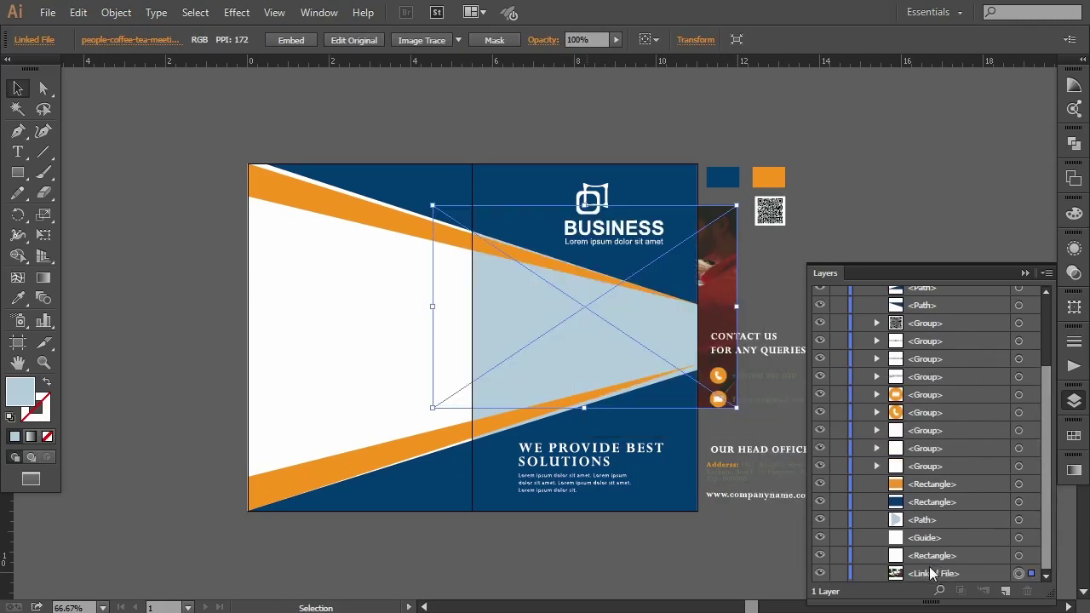
pyautogui.moveTo(931, 573); pyautogui.dragTo(928, 528)
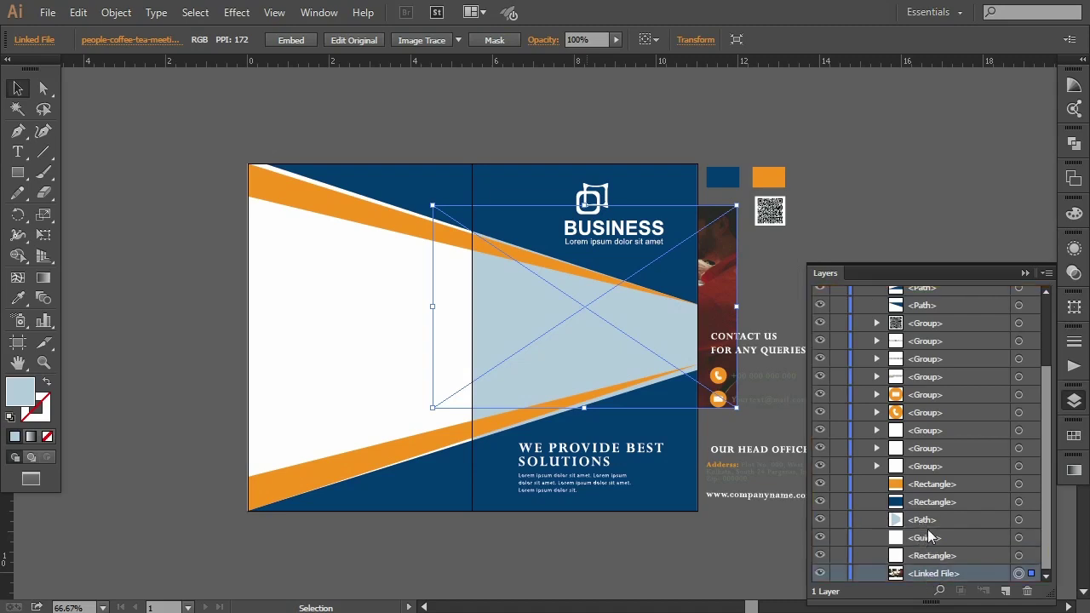
pyautogui.keyDown('shift'); pyautogui.click(1018, 519); pyautogui.keyUp('shift')
pyautogui.click(116, 12)
pyautogui.moveTo(201, 532)
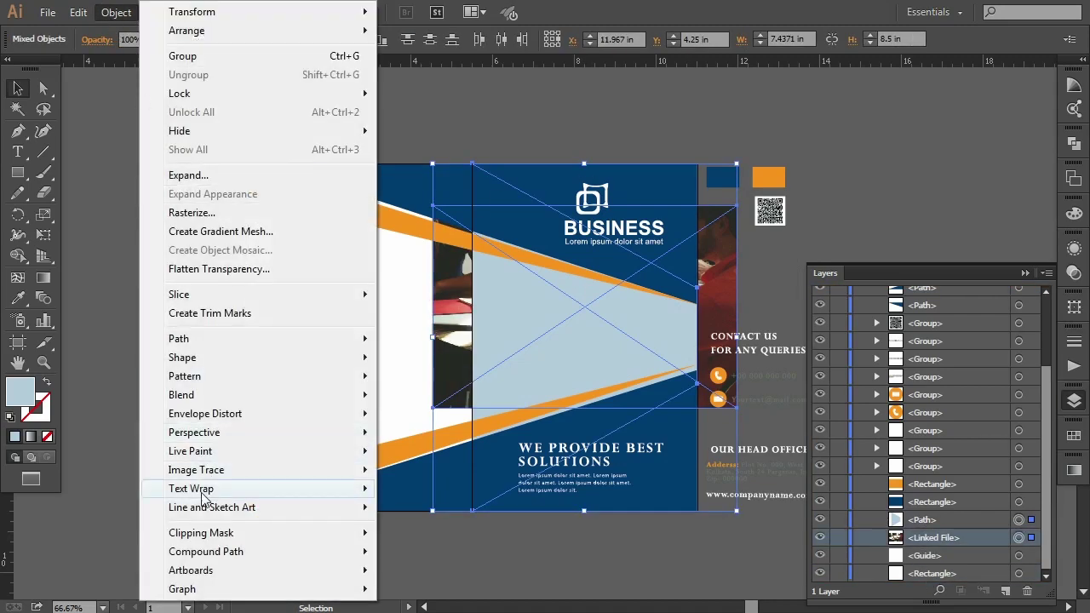
# - Clip the meeting photo to the light-blue wedge, then nudge and enlarge it inside the mask
pyautogui.click(413, 533)
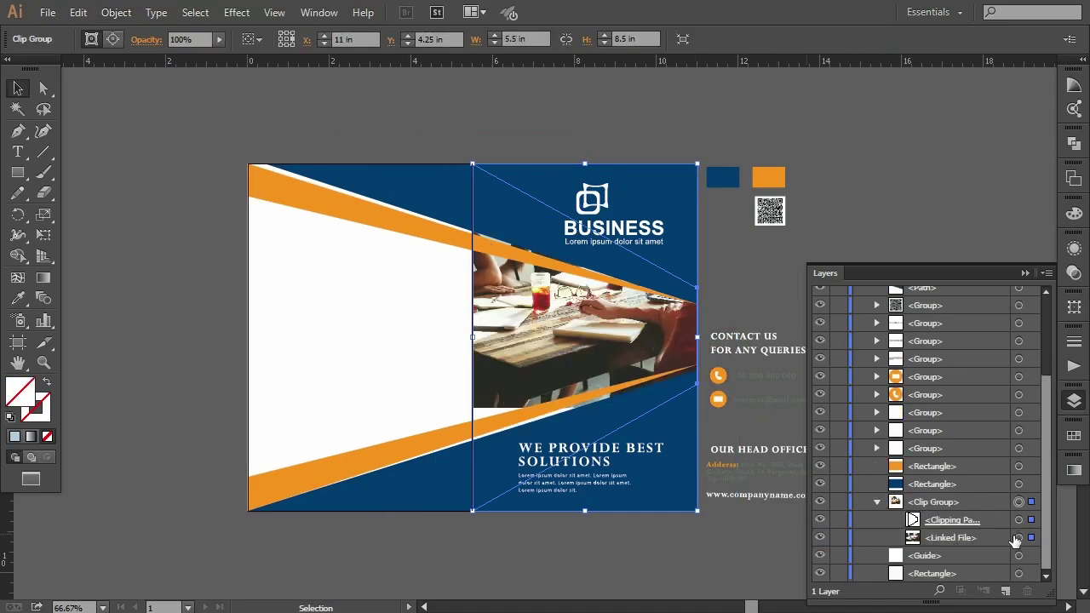
pyautogui.click(1018, 539)
pyautogui.press('Down')
pyautogui.press('Down')
pyautogui.press('Down')
pyautogui.press('Down')
pyautogui.press('Down')
pyautogui.press('Down')
pyautogui.press('Down')
pyautogui.press('Down')
pyautogui.press('Down')
pyautogui.press('Down')
pyautogui.press('Down')
pyautogui.press('Down')
pyautogui.press('Down')
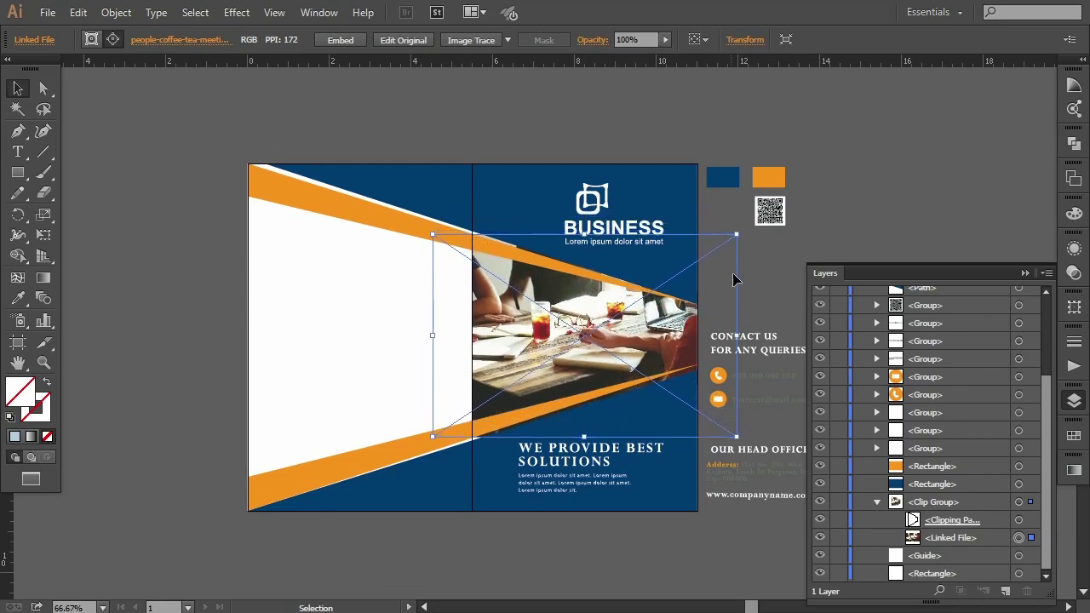
pyautogui.moveTo(736, 236); pyautogui.dragTo(747, 229)
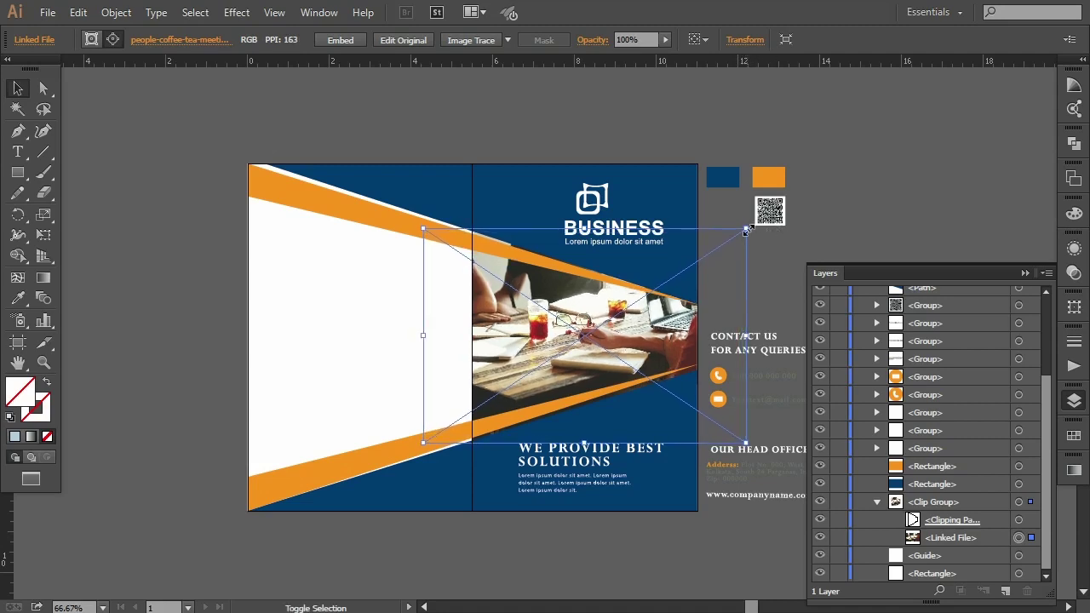
pyautogui.moveTo(747, 230); pyautogui.dragTo(748, 233)
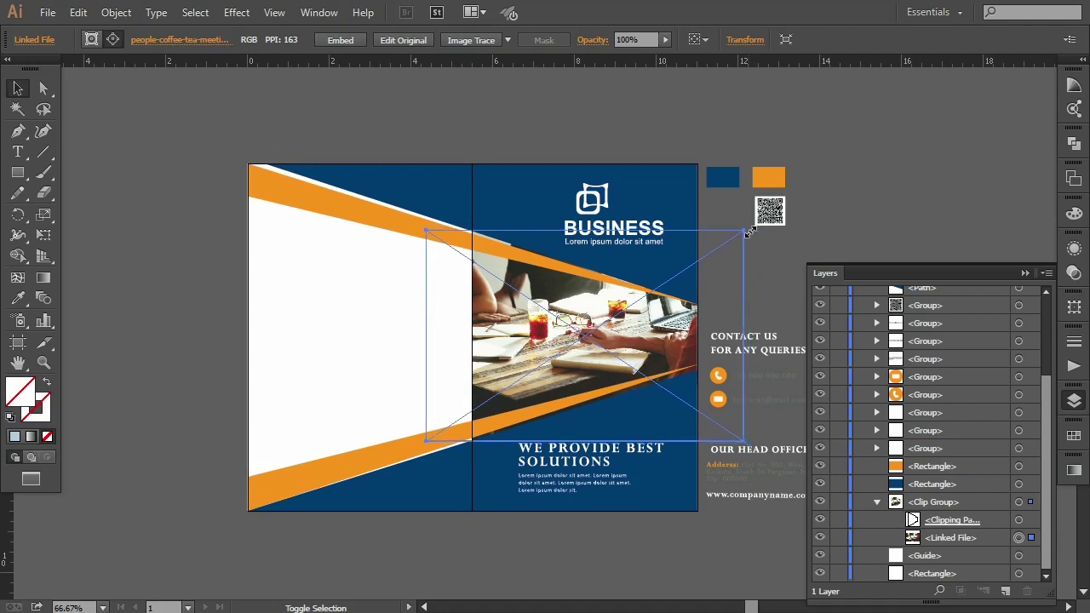
pyautogui.moveTo(747, 231); pyautogui.dragTo(747, 227)
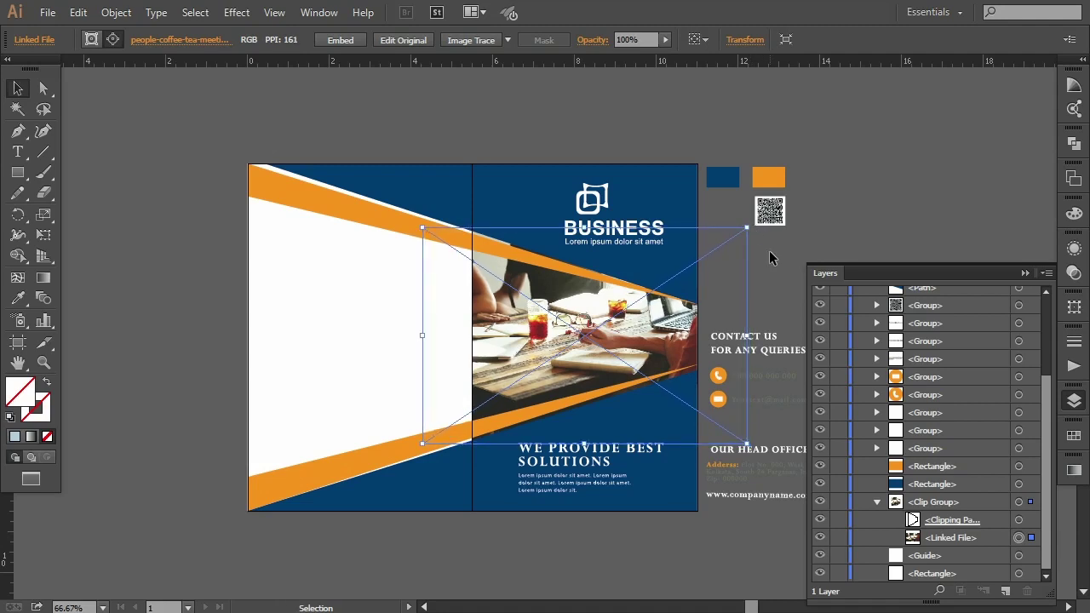
# - Fine-tune the photo's fit at closer zoom, then deselect and collapse the clip group
pyautogui.hotkey('ctrl', '+')
pyautogui.hotkey('ctrl', '+')
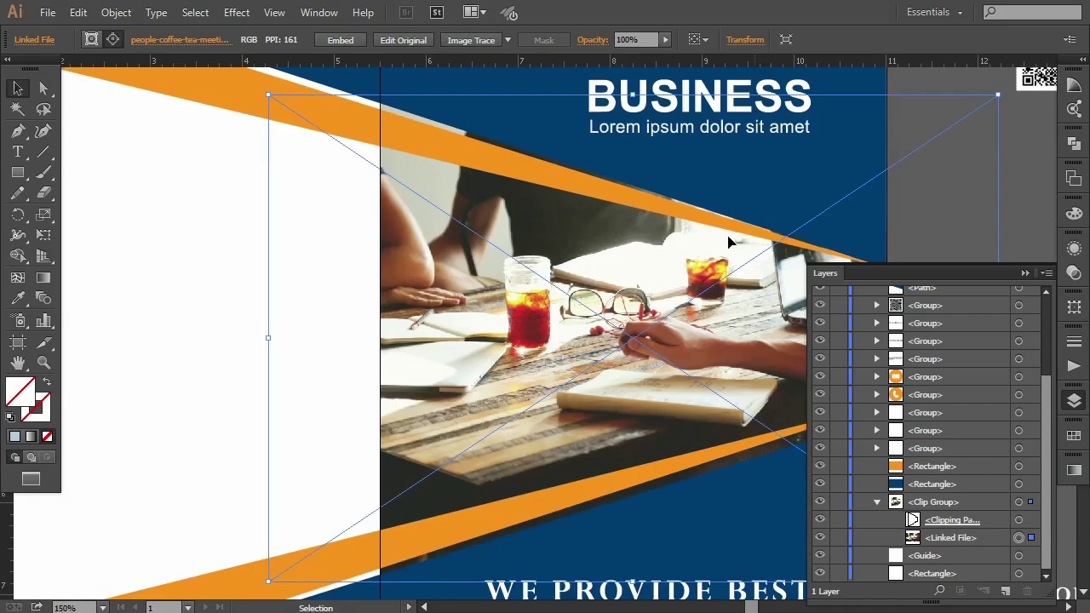
pyautogui.scroll(1, 826, 205)
pyautogui.moveTo(943, 136); pyautogui.dragTo(939, 139)
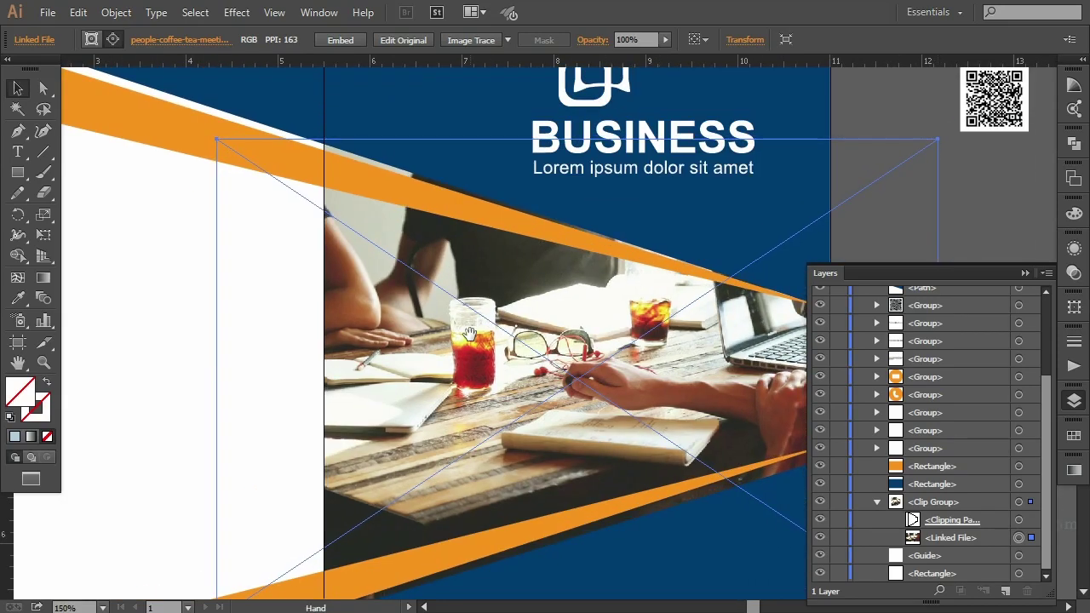
pyautogui.scroll(-1, 596, 255)
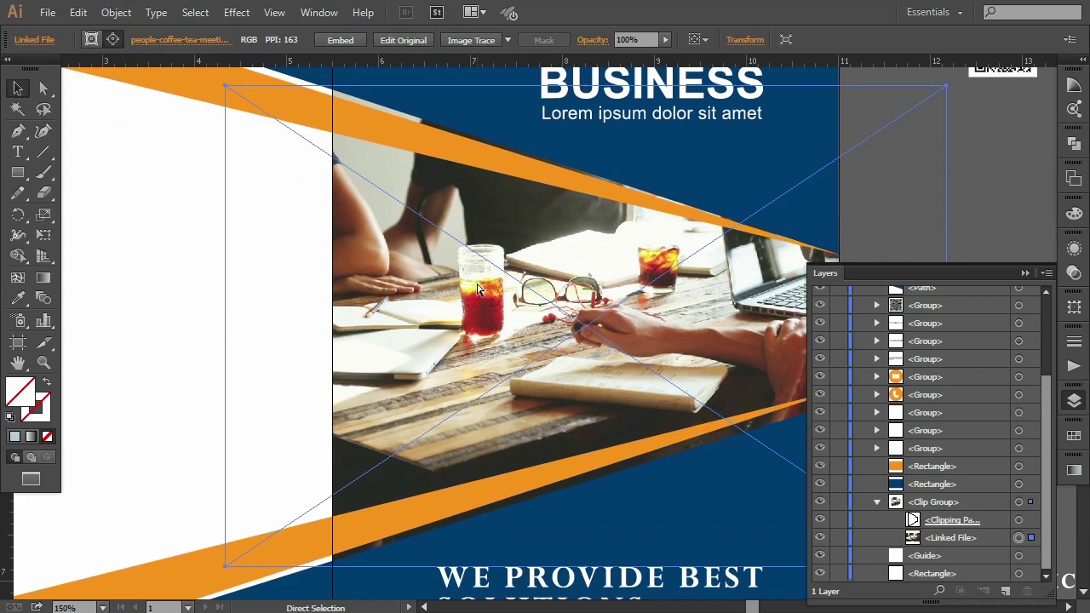
pyautogui.hotkey('ctrl', '-')
pyautogui.hotkey('ctrl', '-')
pyautogui.hotkey('ctrl', '-')
pyautogui.click(735, 286)
pyautogui.click(876, 502)
pyautogui.scroll(3, 873, 409)
# - Draw a Pen-tool rectangle covering the left panel from the artboard edge to the fold
pyautogui.click(860, 295)
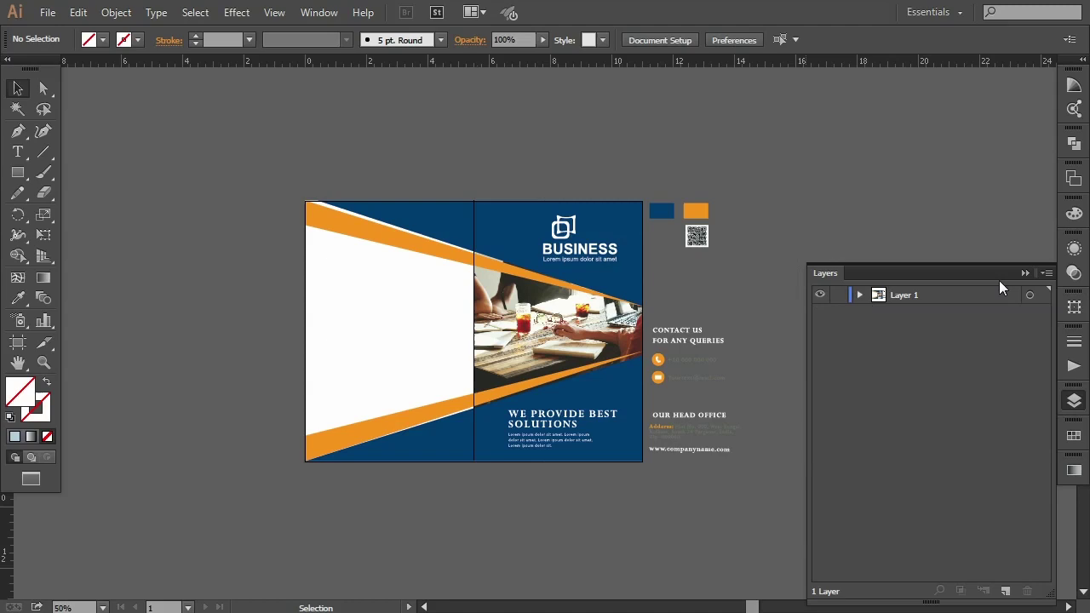
pyautogui.click(1025, 271)
pyautogui.hotkey('ctrl', '+')
pyautogui.moveTo(692, 344); pyautogui.dragTo(740, 329)
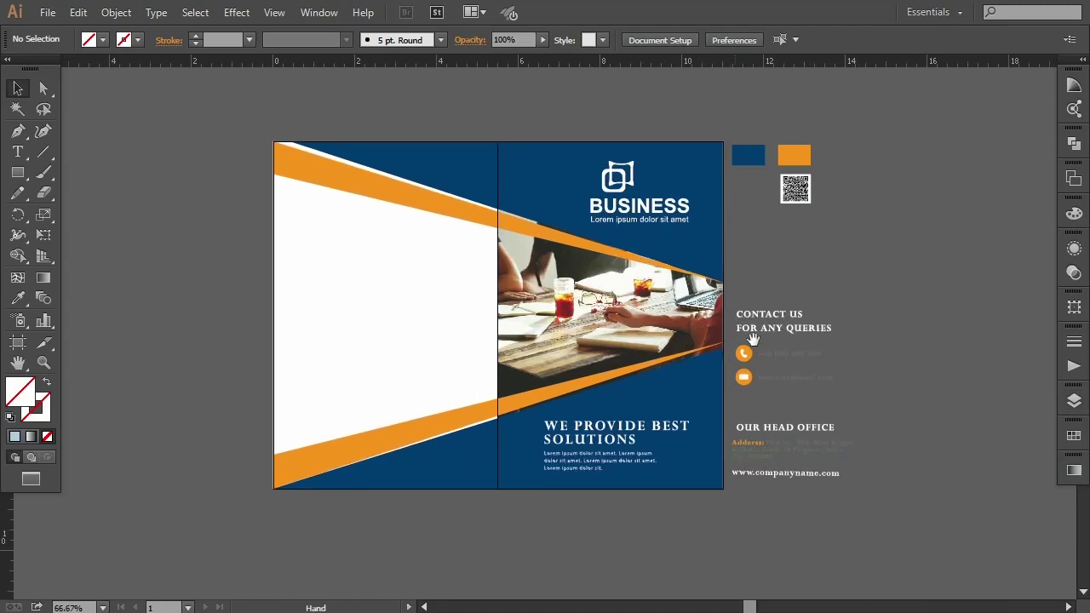
pyautogui.click(18, 131)
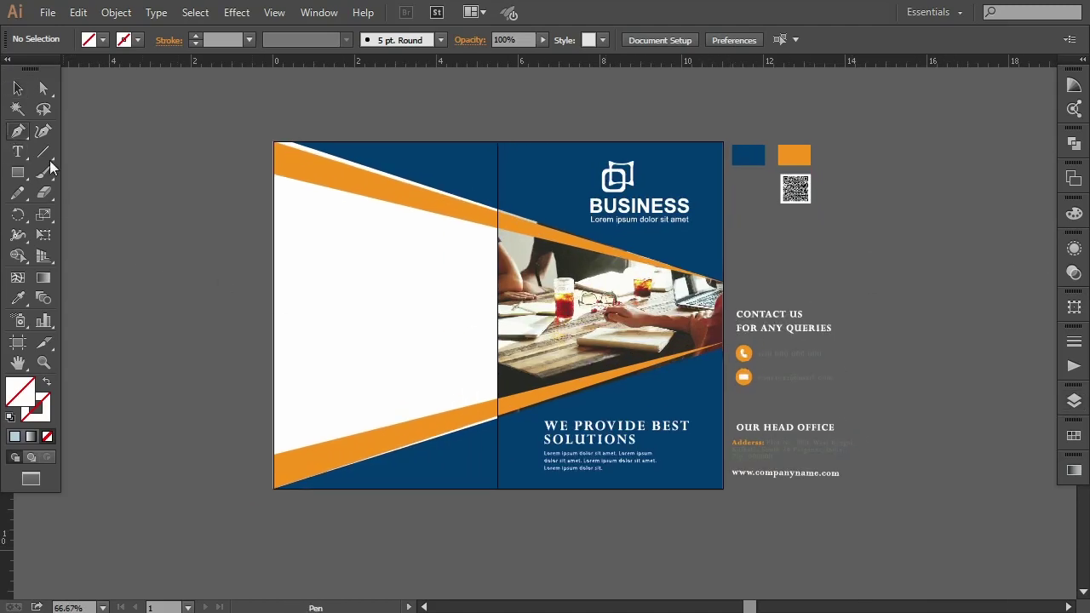
pyautogui.click(274, 143)
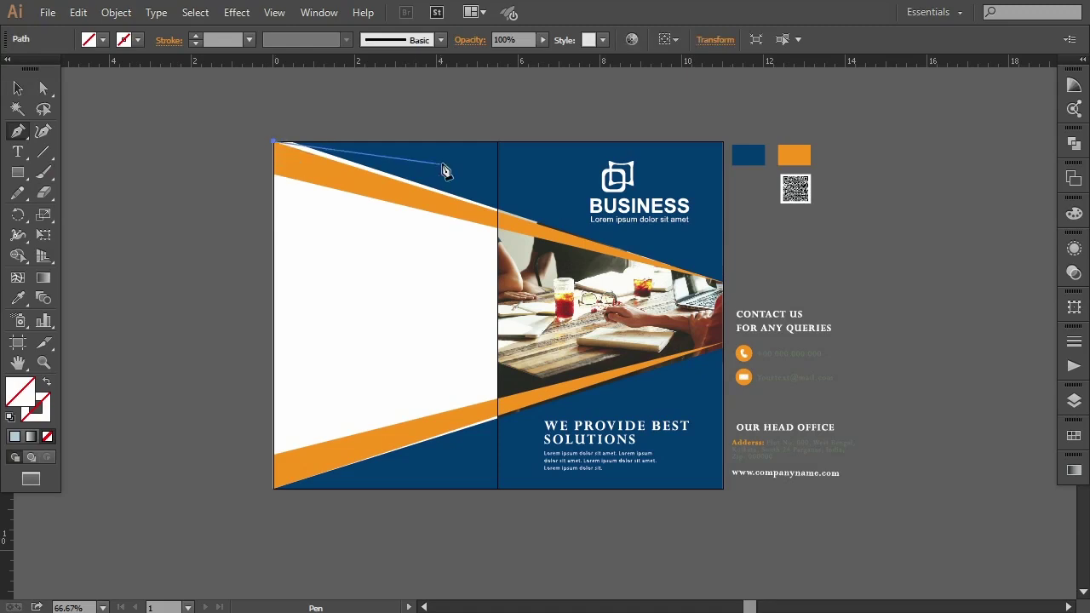
pyautogui.click(498, 142)
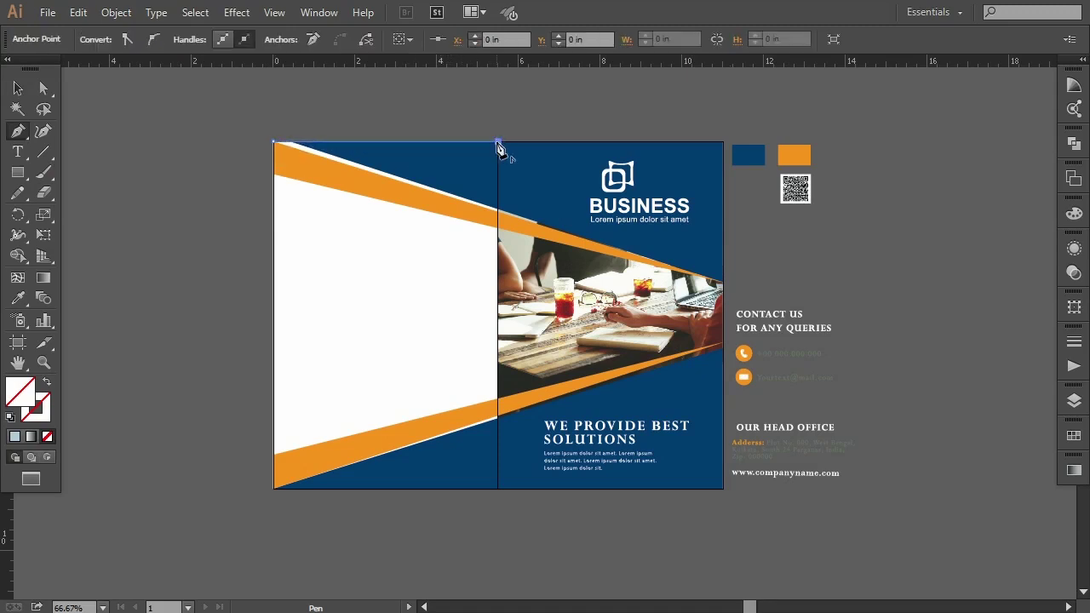
pyautogui.click(498, 488)
pyautogui.click(273, 488)
pyautogui.click(274, 144)
# - Fill the rectangle with a white-to-light-grey linear gradient, midpoint shifted toward the fold
pyautogui.click(1073, 471)
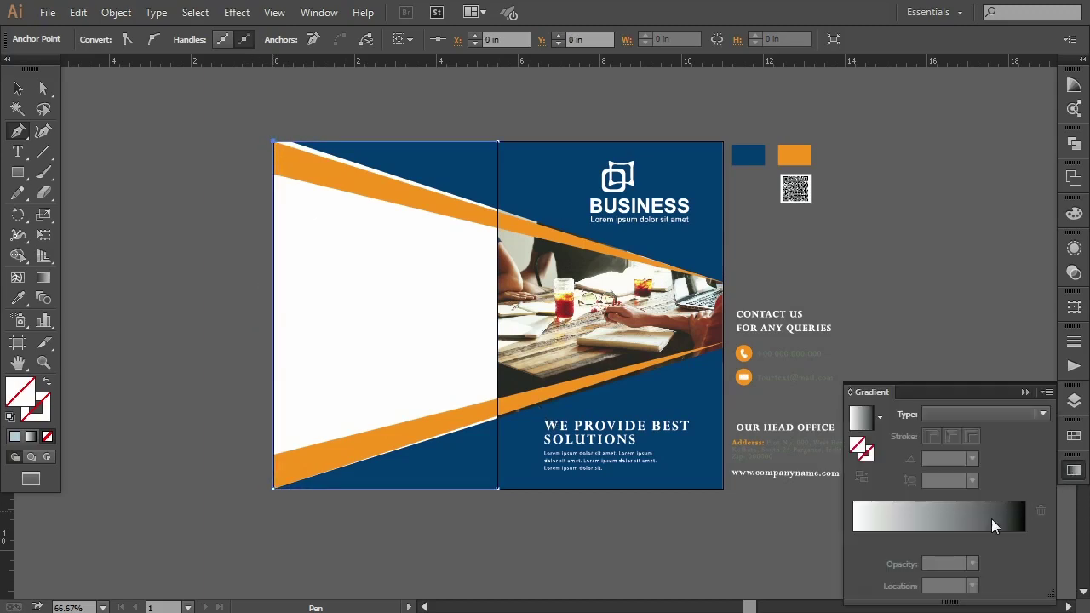
pyautogui.click(981, 522)
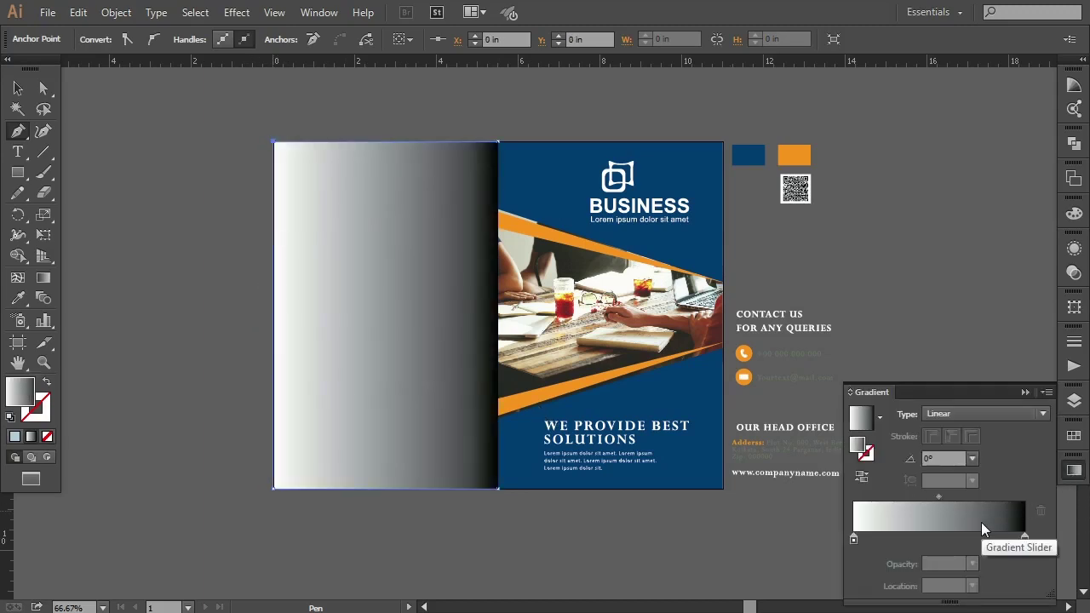
pyautogui.doubleClick(1024, 540)
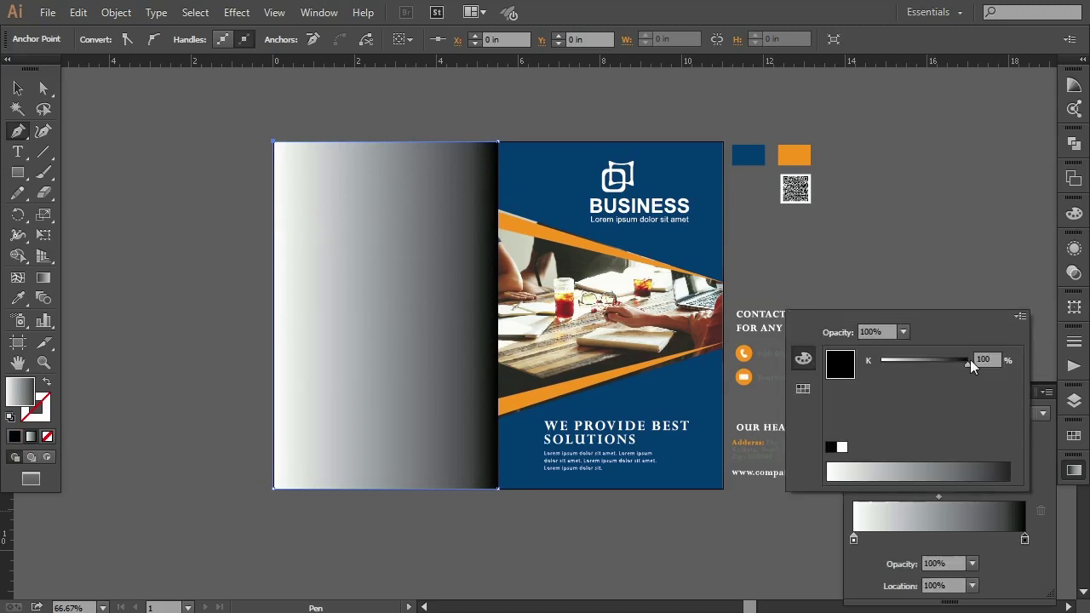
pyautogui.moveTo(966, 366); pyautogui.dragTo(918, 365)
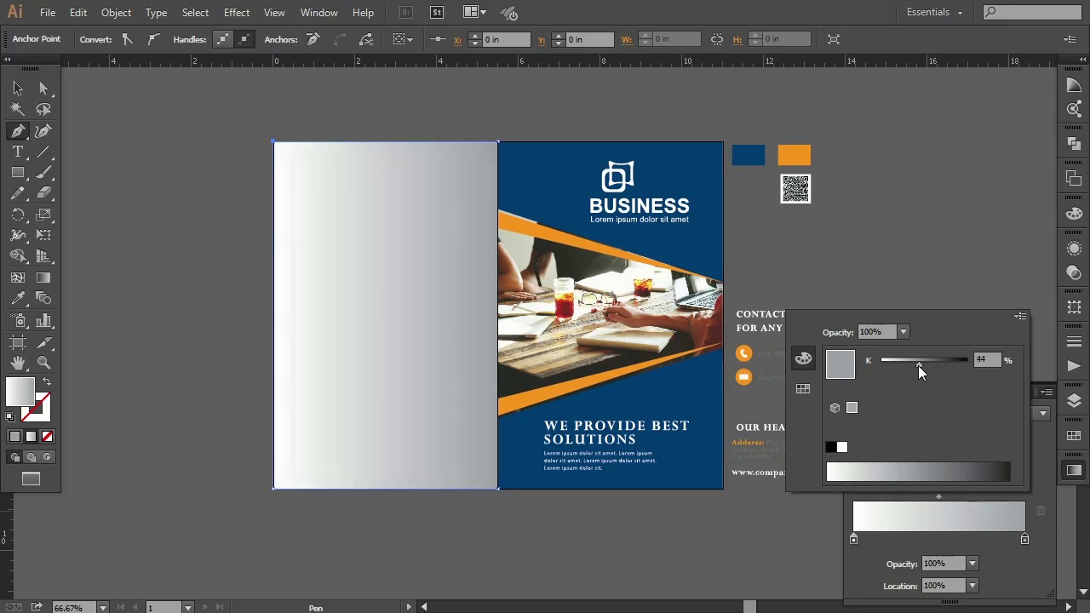
pyautogui.click(939, 495)
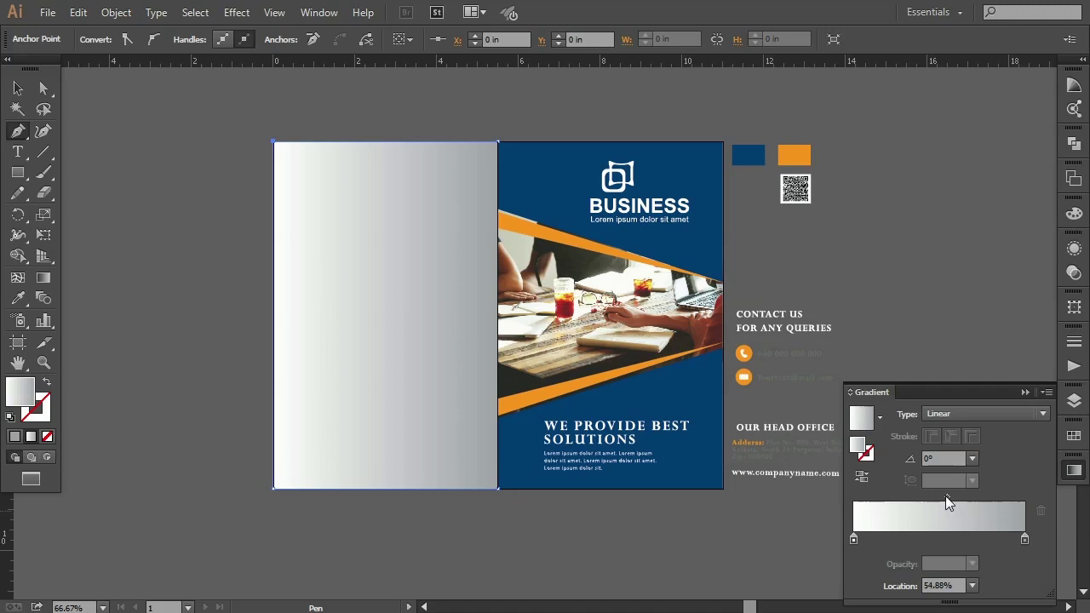
pyautogui.moveTo(940, 495); pyautogui.dragTo(995, 500)
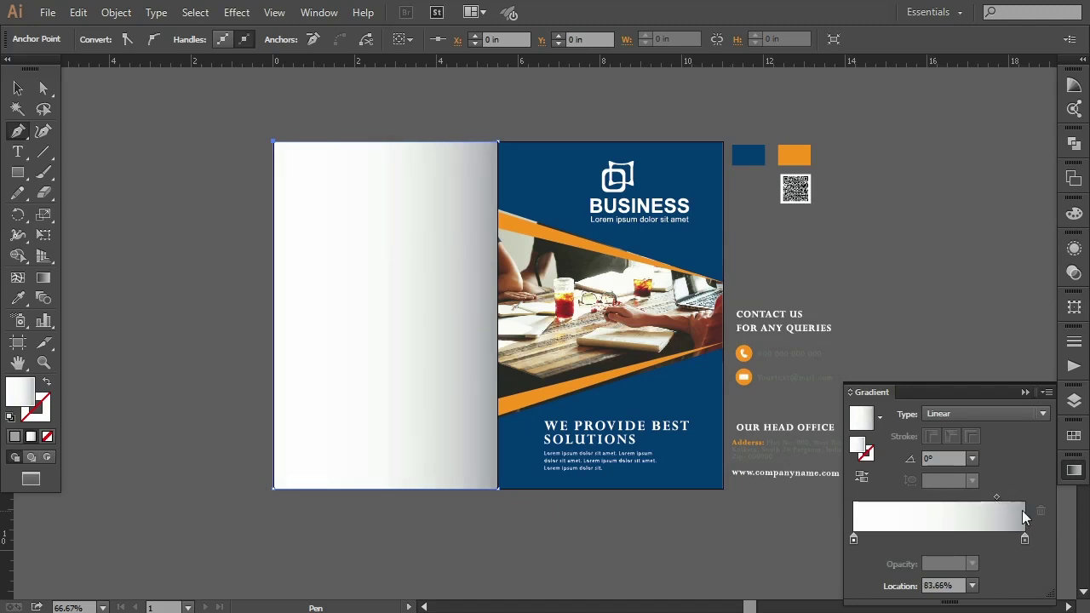
# - Set the gradient shape's blend mode to Multiply
pyautogui.click(1073, 274)
pyautogui.click(895, 264)
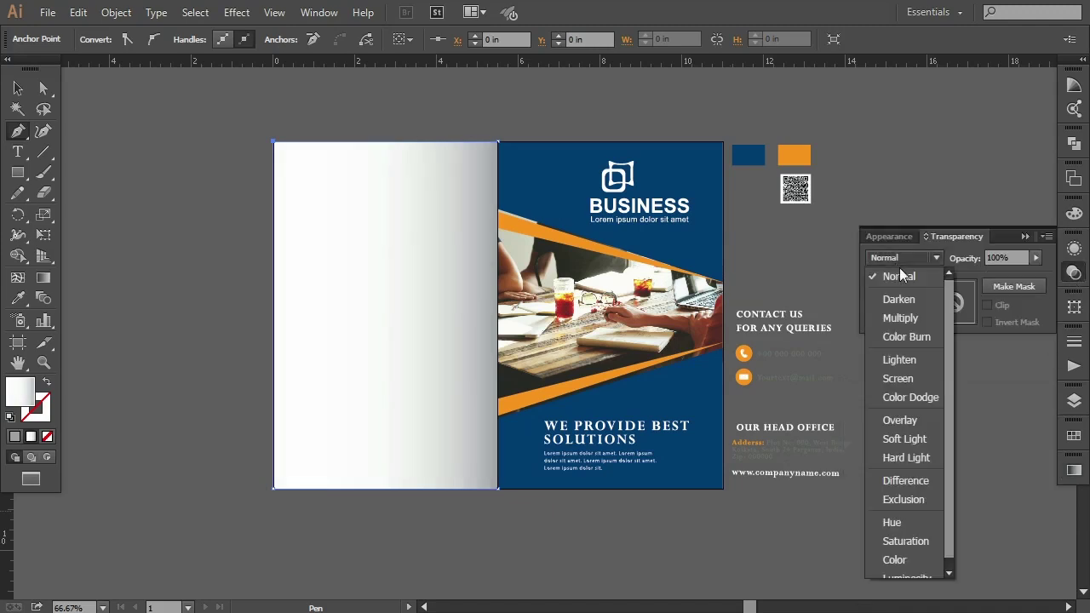
pyautogui.click(907, 319)
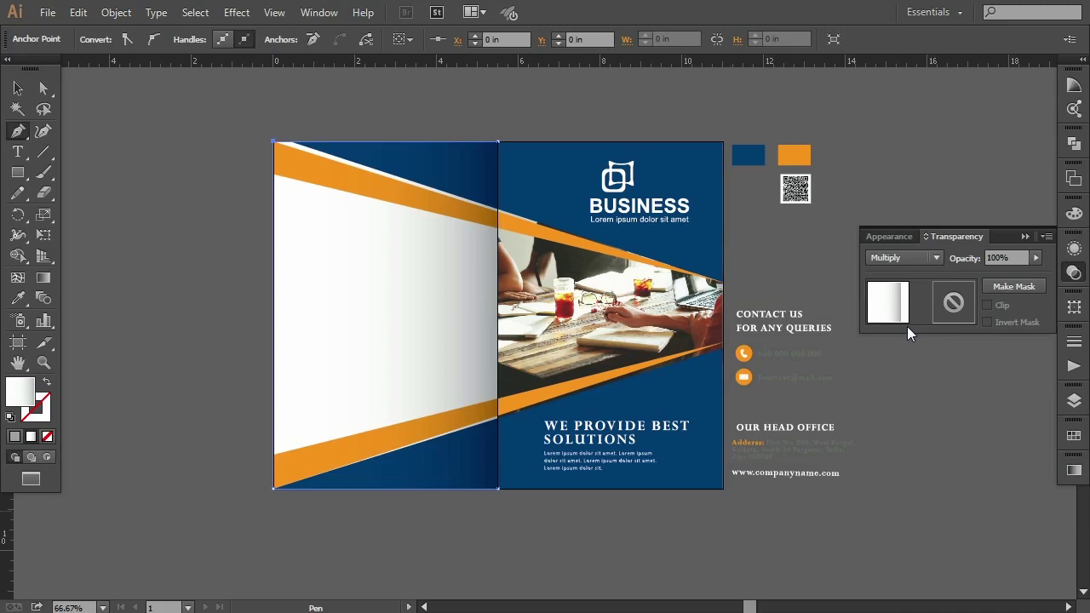
pyautogui.click(1025, 236)
# - Refine the gradient with a lighter grey end and adjusted midpoint, then deselect
pyautogui.click(1074, 470)
pyautogui.moveTo(996, 496); pyautogui.dragTo(1003, 498)
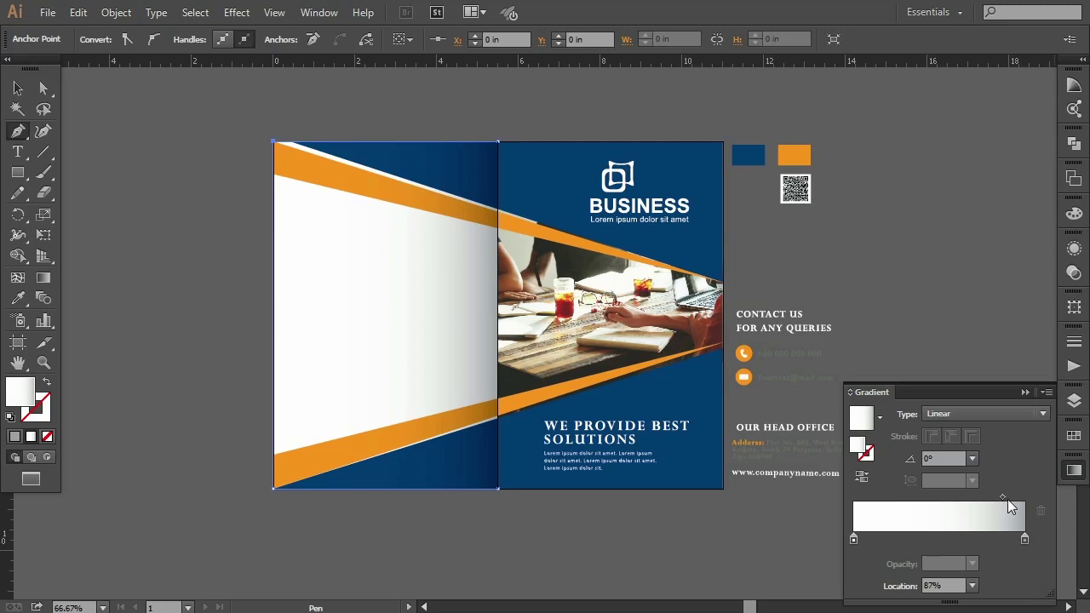
pyautogui.doubleClick(1024, 538)
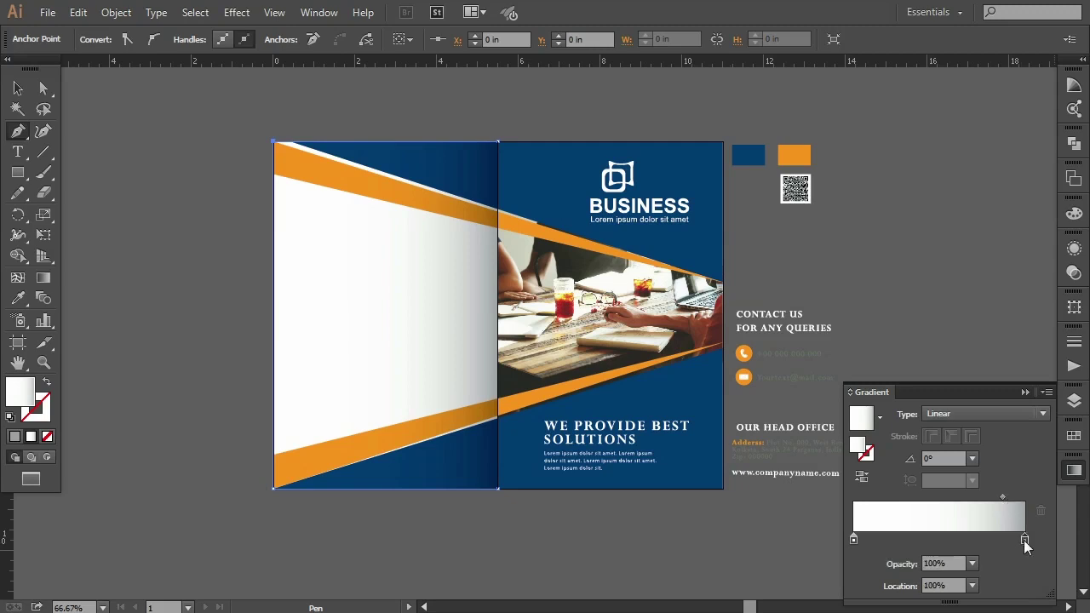
pyautogui.moveTo(918, 363); pyautogui.dragTo(909, 362)
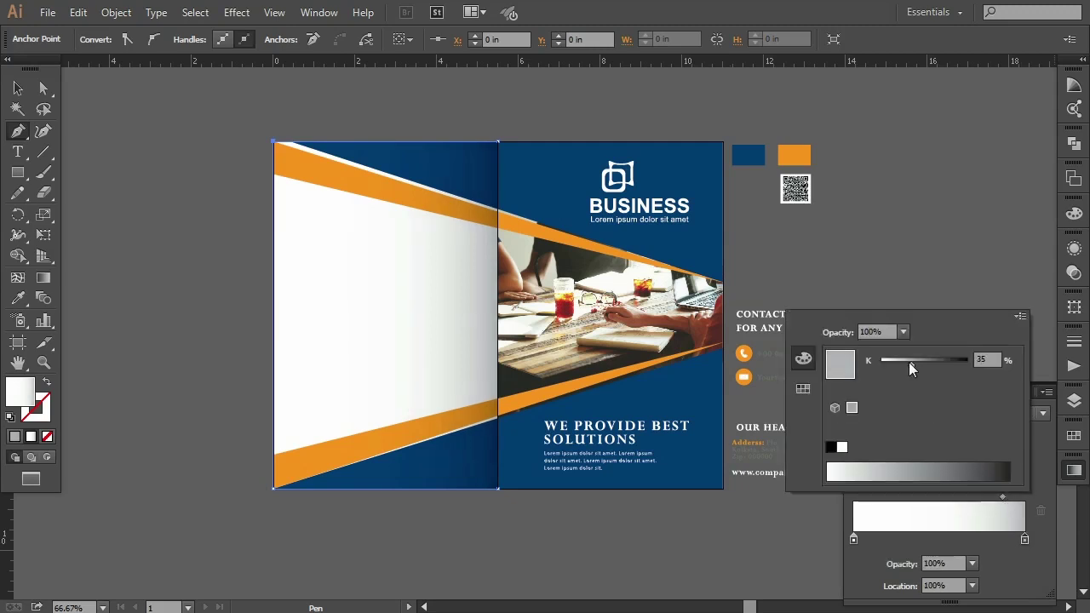
pyautogui.click(999, 497)
pyautogui.moveTo(1001, 496); pyautogui.dragTo(997, 497)
pyautogui.press('g')
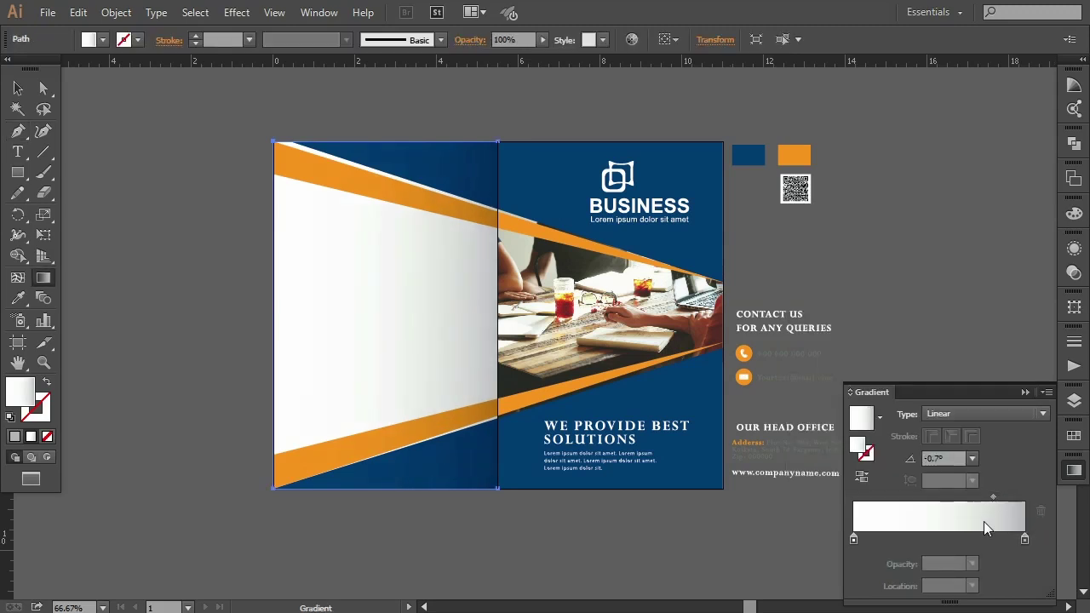
pyautogui.click(1023, 394)
pyautogui.click(17, 87)
pyautogui.click(108, 206)
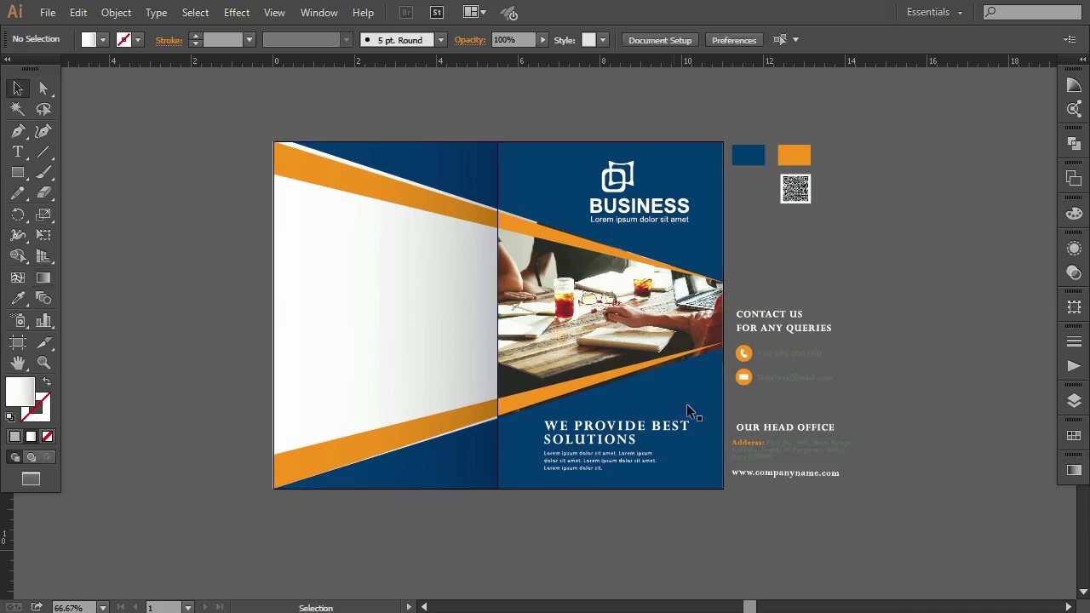
pyautogui.moveTo(773, 478)
pyautogui.mouseDown()
pyautogui.moveTo(415, 172)
pyautogui.moveTo(523, 316)
pyautogui.mouseUp()
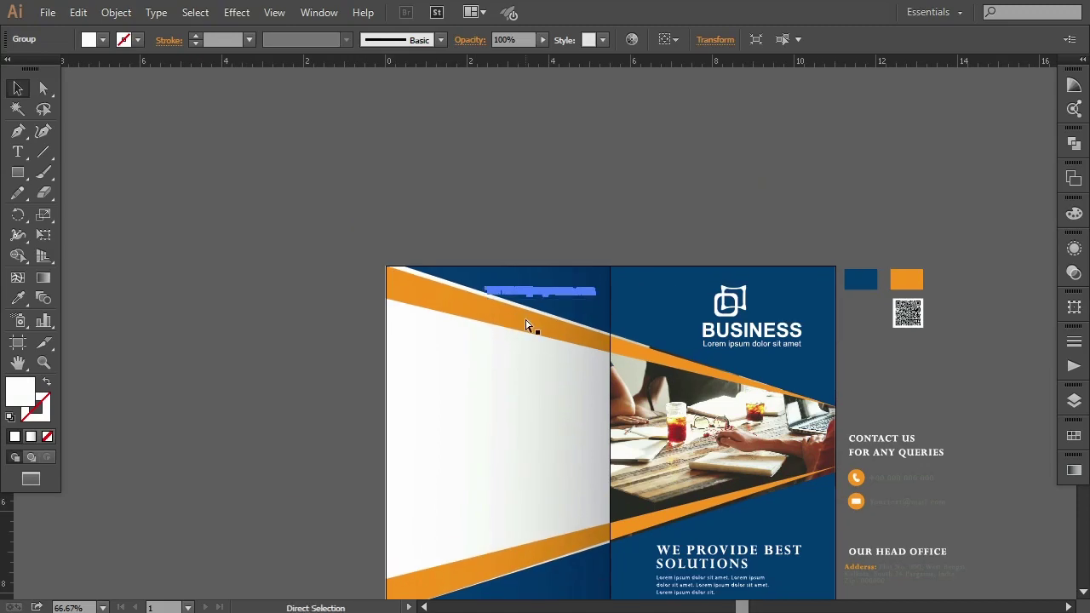
pyautogui.hotkey('ctrl', '=')
pyautogui.hotkey('ctrl', '=')
pyautogui.rightClick(523, 247)
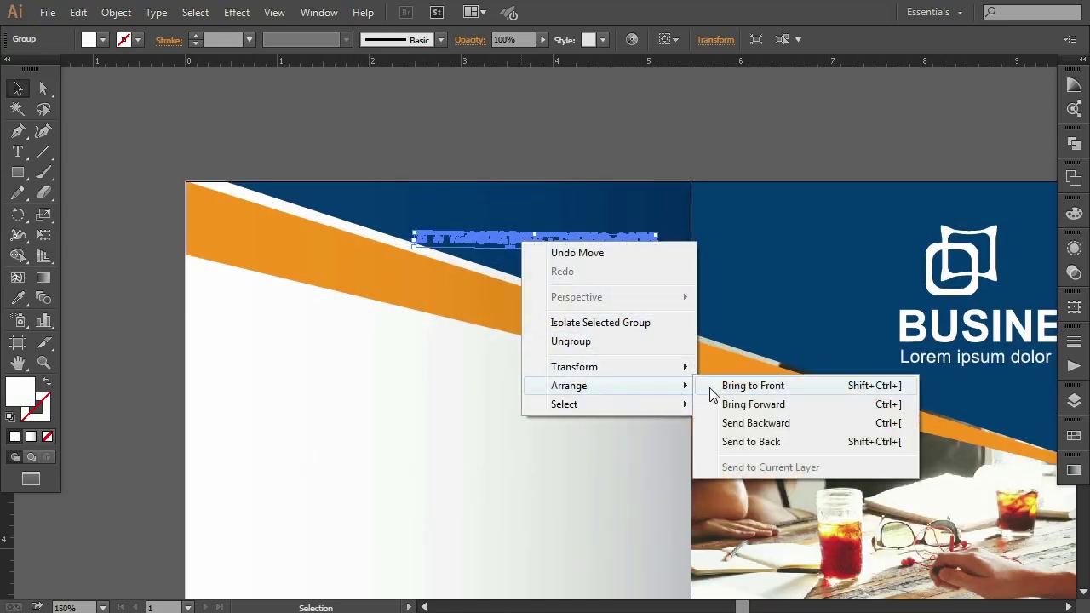
pyautogui.click(713, 389)
# - Rotate and position the web address along the orange stripe, then zoom back out
pyautogui.hotkey('ctrl', '=')
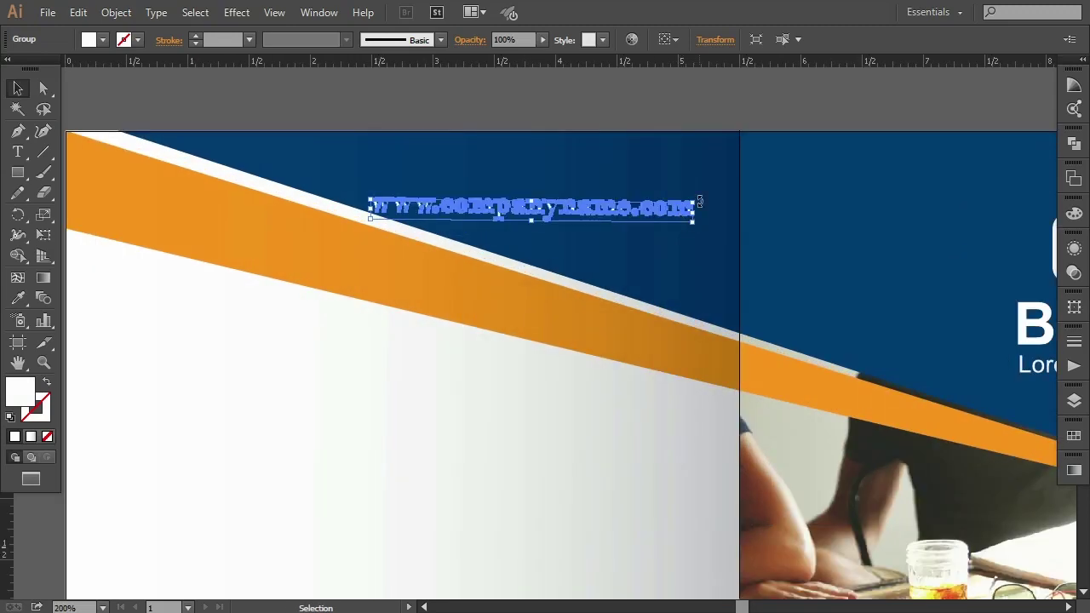
pyautogui.moveTo(699, 201); pyautogui.dragTo(697, 247)
pyautogui.moveTo(594, 231); pyautogui.dragTo(584, 255)
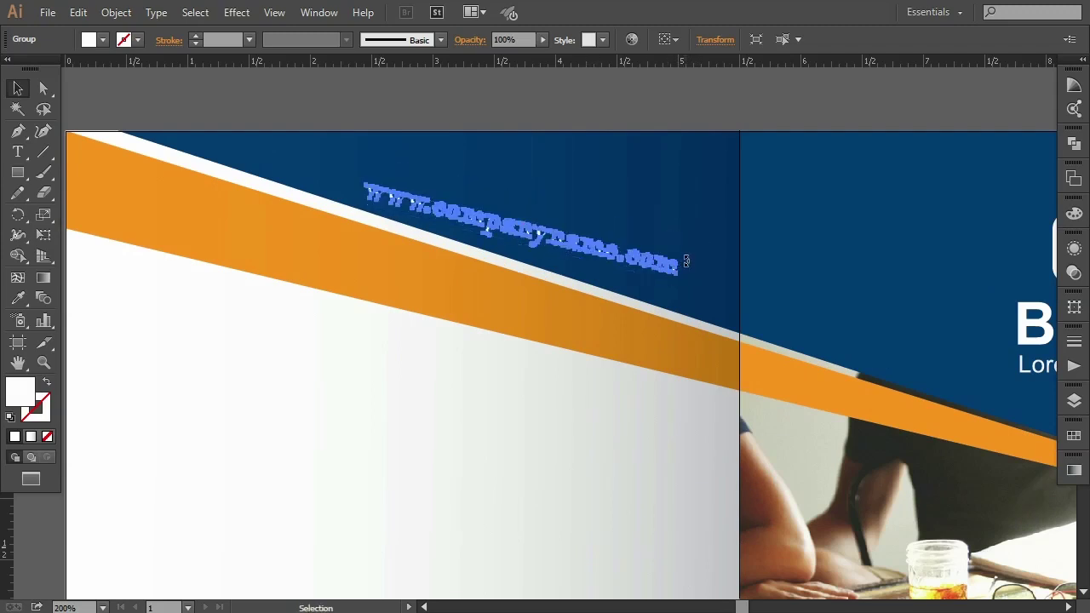
pyautogui.moveTo(683, 268); pyautogui.dragTo(683, 274)
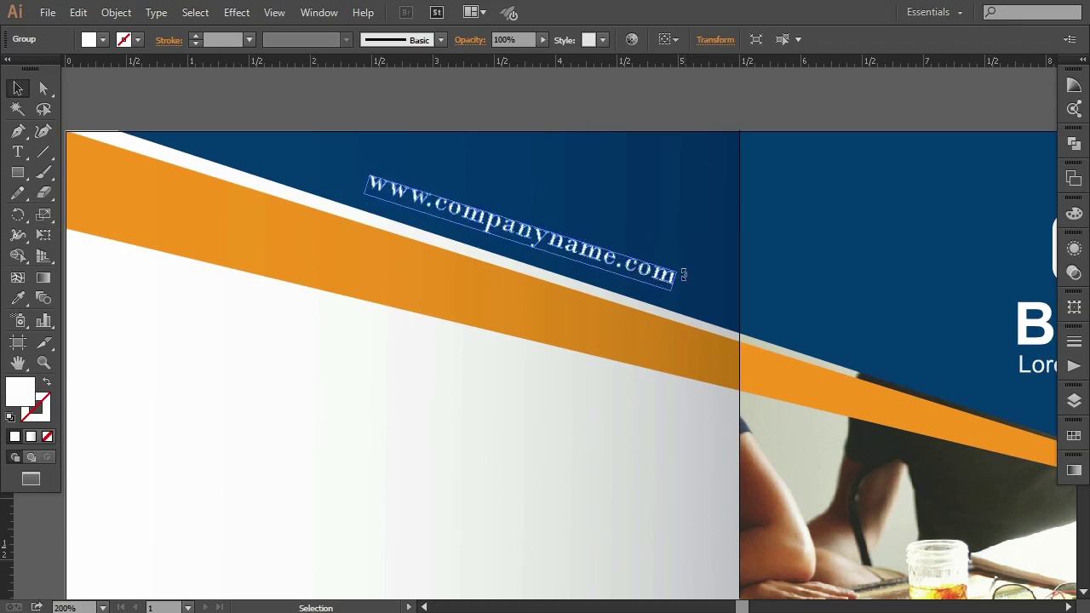
pyautogui.click(557, 108)
pyautogui.hotkey('ctrl', '-')
pyautogui.hotkey('ctrl', '-')
pyautogui.hotkey('ctrl', '-')
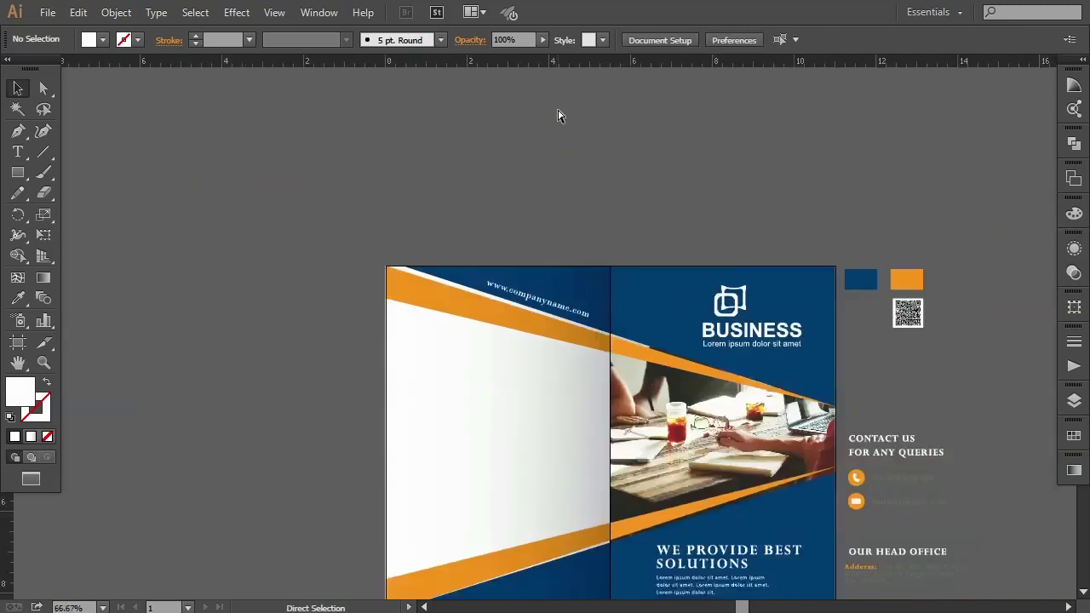
pyautogui.moveTo(584, 407); pyautogui.dragTo(548, 317)
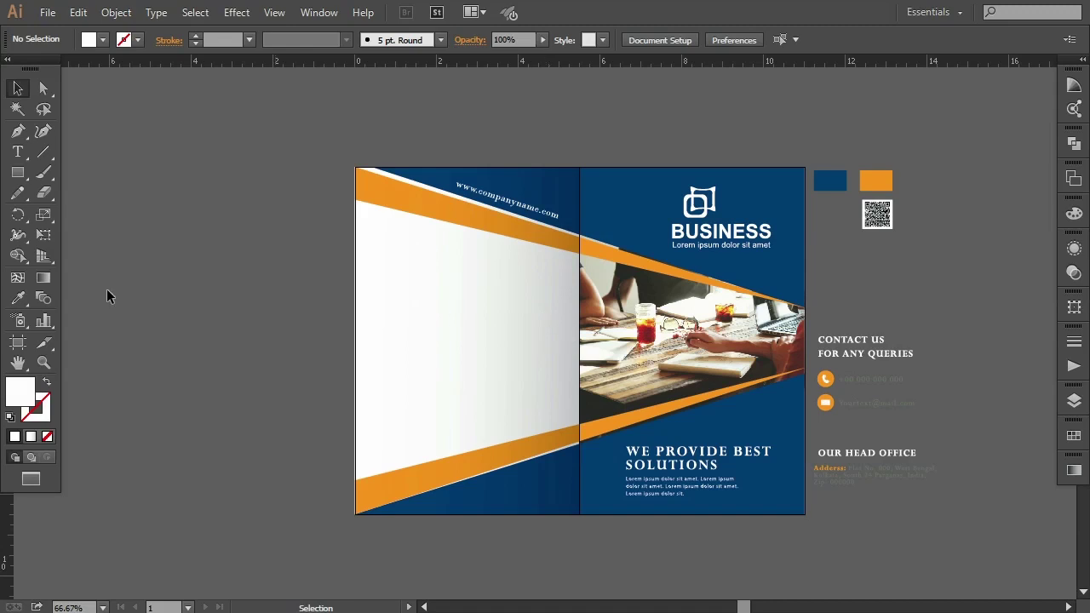
# - Add a vertical guide near the left panel's fold
pyautogui.moveTo(4, 529); pyautogui.dragTo(558, 555)
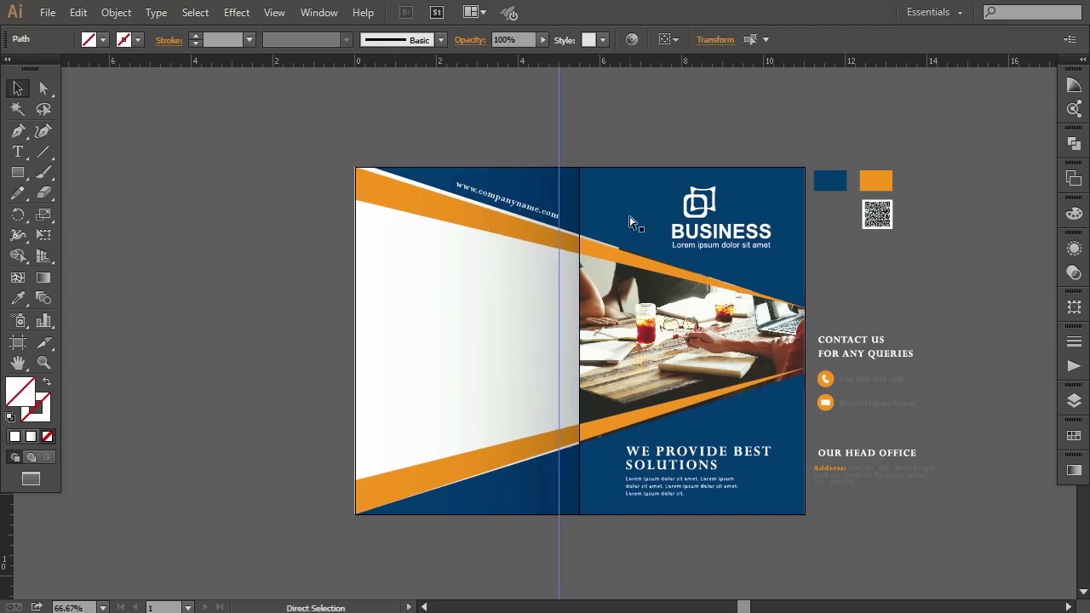
pyautogui.hotkey('ctrl', '+')
pyautogui.hotkey('ctrl', '+')
pyautogui.hotkey('ctrl', '-')
pyautogui.hotkey('ctrl', '-')
pyautogui.moveTo(664, 411); pyautogui.dragTo(665, 395)
# - Move the QR code to the back panel's lower area and bring it to front
pyautogui.moveTo(883, 209); pyautogui.dragTo(549, 479)
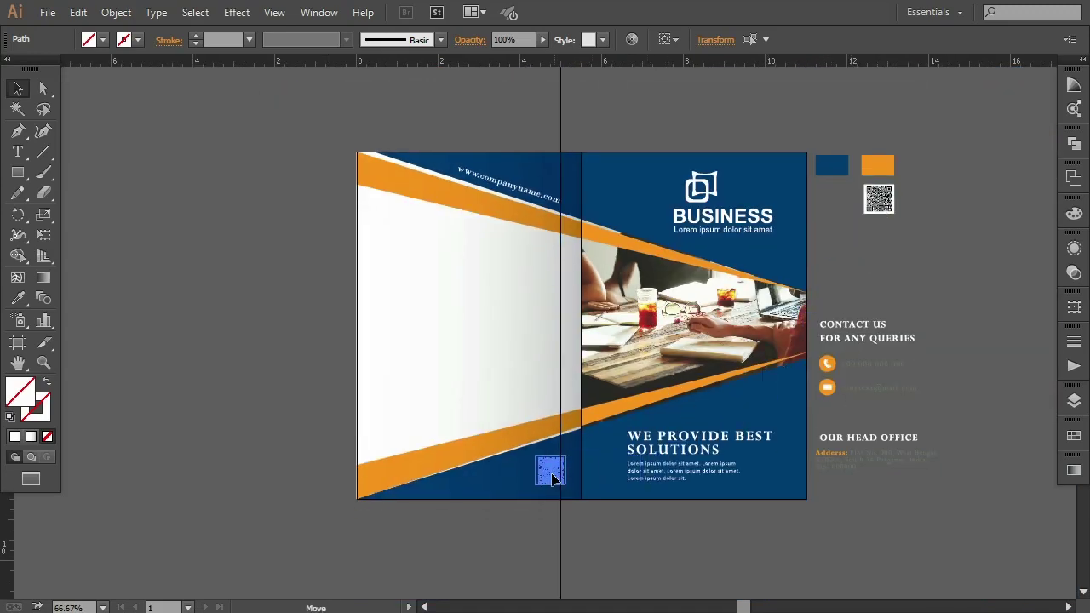
pyautogui.hotkey('ctrl', '+')
pyautogui.hotkey('ctrl', '+')
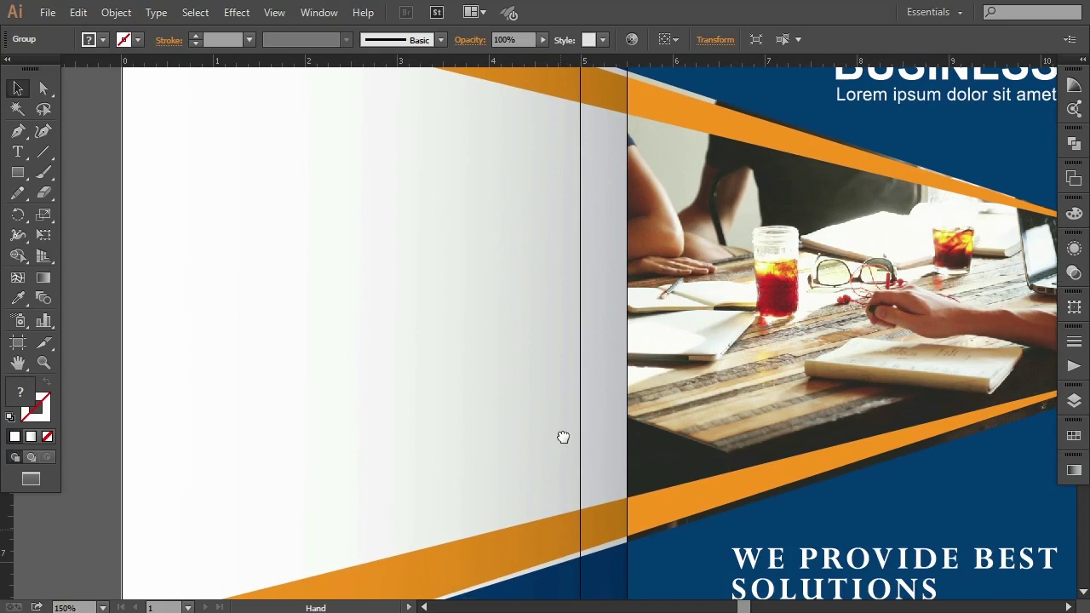
pyautogui.scroll(-5, 562, 437)
pyautogui.rightClick(545, 345)
pyautogui.click(749, 489)
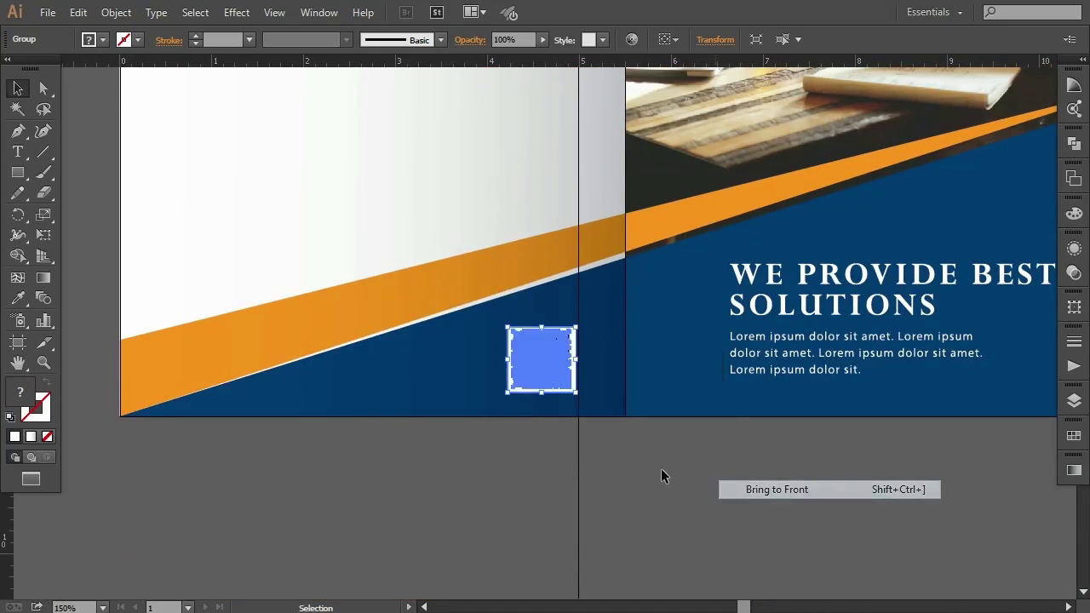
# - Nudge the QR code right and up into place beside the fold, then view the whole spread
pyautogui.hotkey('ctrl', '+')
pyautogui.hotkey('ctrl', '+')
pyautogui.press('Right')
pyautogui.press('Right')
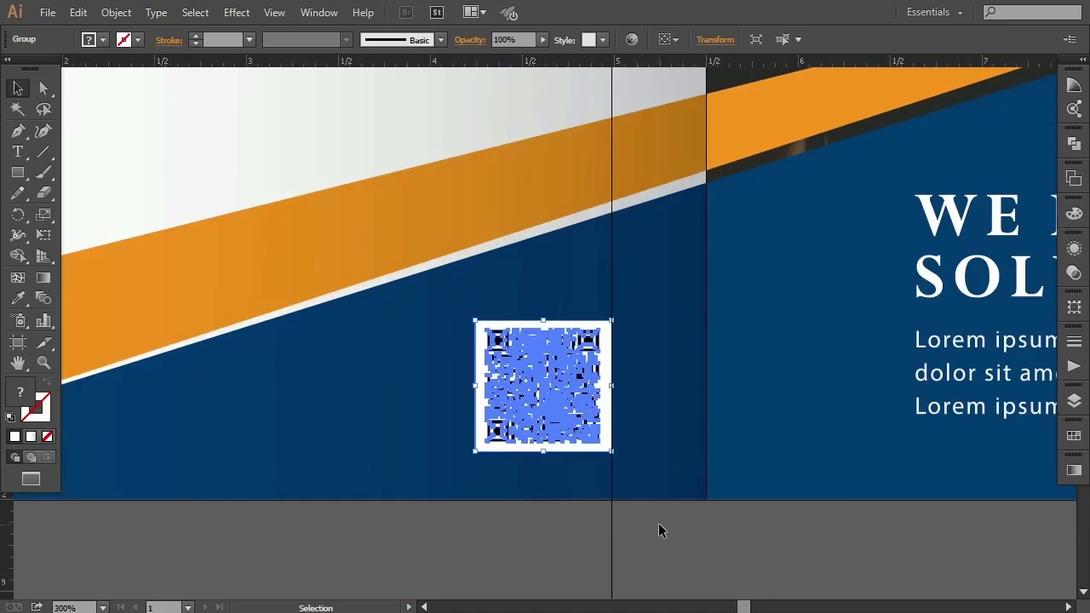
pyautogui.press('Up')
pyautogui.press('Up')
pyautogui.hotkey('ctrl', 'shift', 'a')
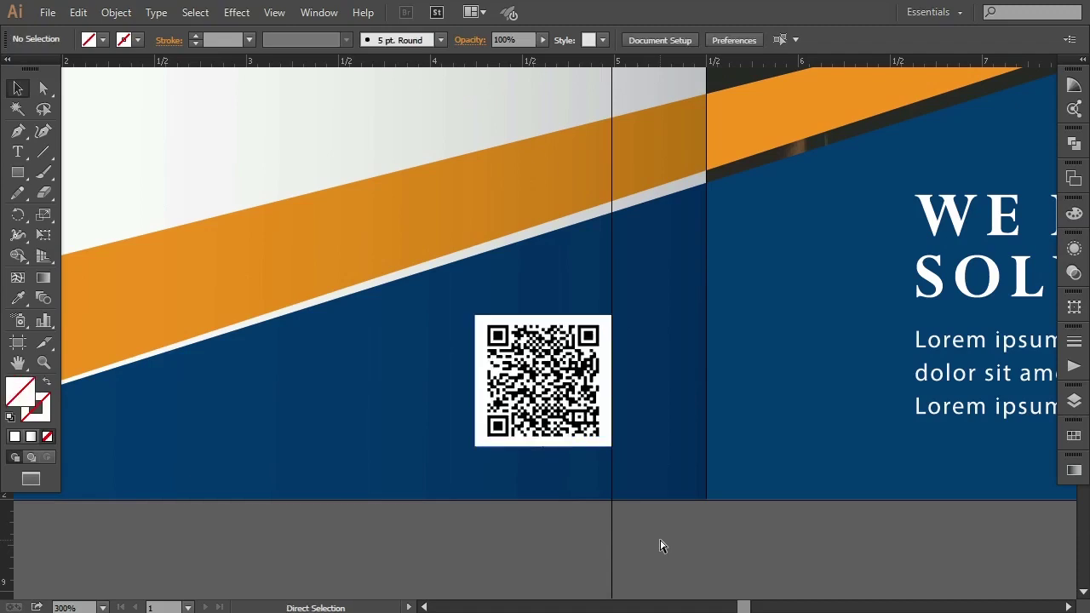
pyautogui.hotkey('ctrl', '-')
pyautogui.hotkey('ctrl', '-')
pyautogui.hotkey('ctrl', '-')
pyautogui.hotkey('ctrl', '-')
pyautogui.moveTo(578, 256); pyautogui.dragTo(583, 295)
pyautogui.click(558, 385)
pyautogui.click(607, 472)
pyautogui.hotkey('ctrl', '+')
pyautogui.hotkey('ctrl', '+')
pyautogui.hotkey('ctrl', '+')
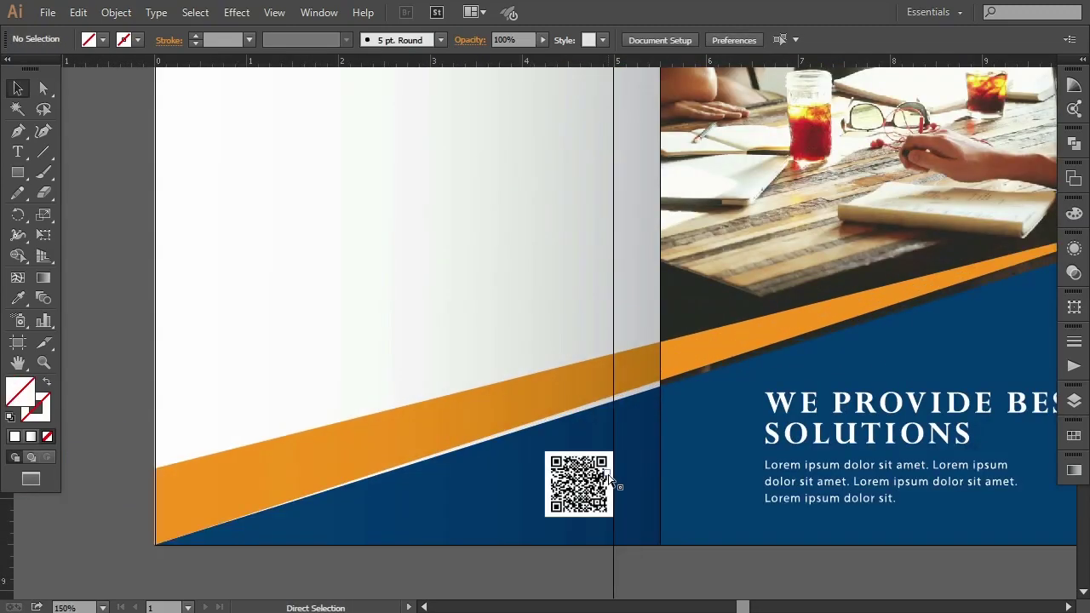
pyautogui.hotkey('ctrl', '-')
pyautogui.hotkey('ctrl', '-')
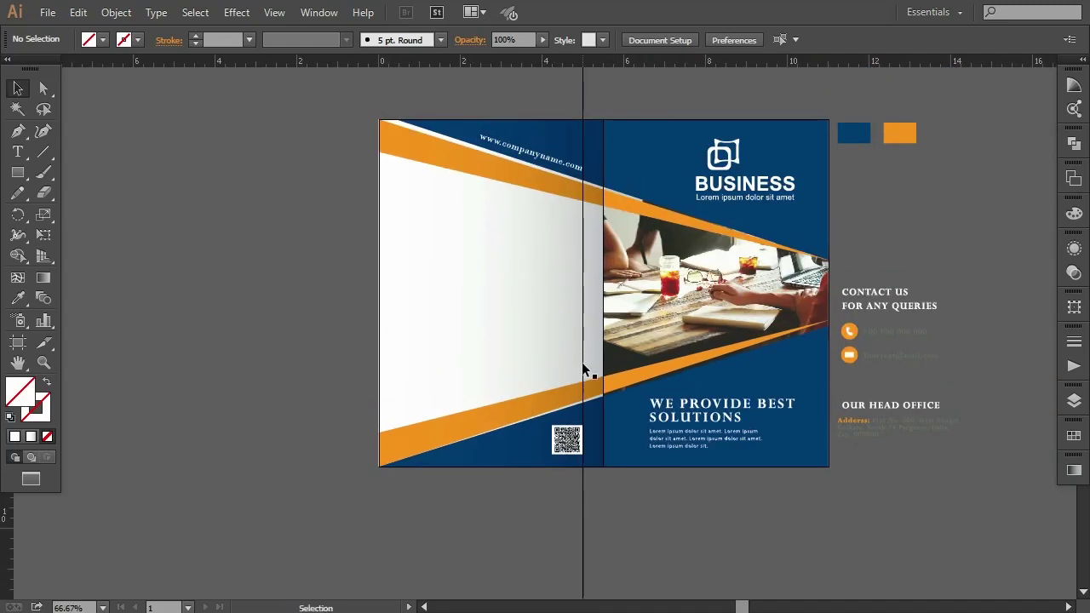
# - Move the CONTACT US heading onto the back panel's white area and bring it to front
pyautogui.moveTo(860, 303); pyautogui.dragTo(429, 237)
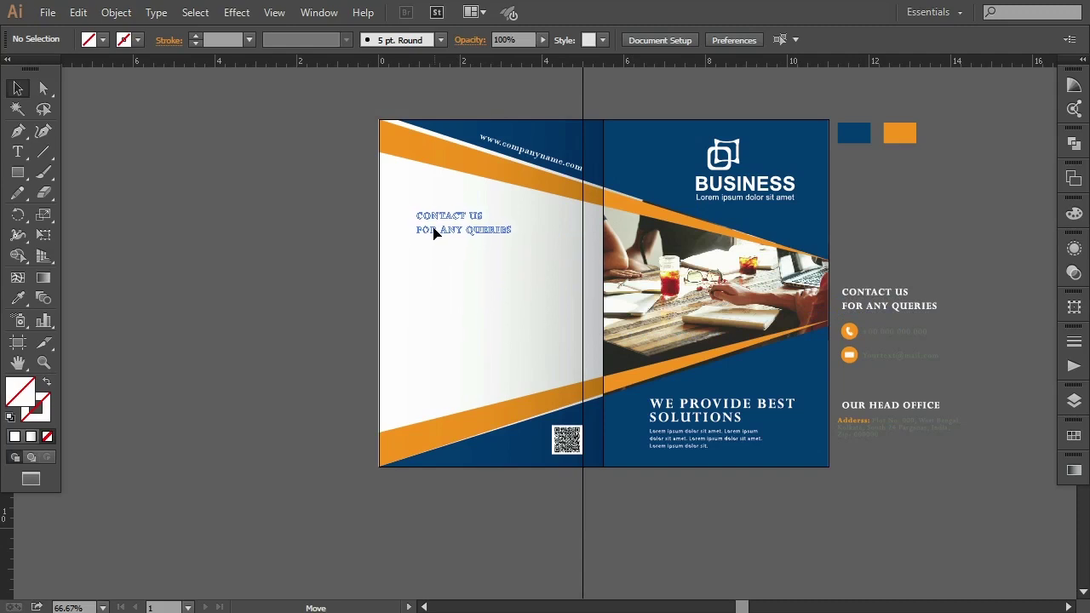
pyautogui.moveTo(429, 238); pyautogui.dragTo(432, 232)
pyautogui.rightClick(431, 232)
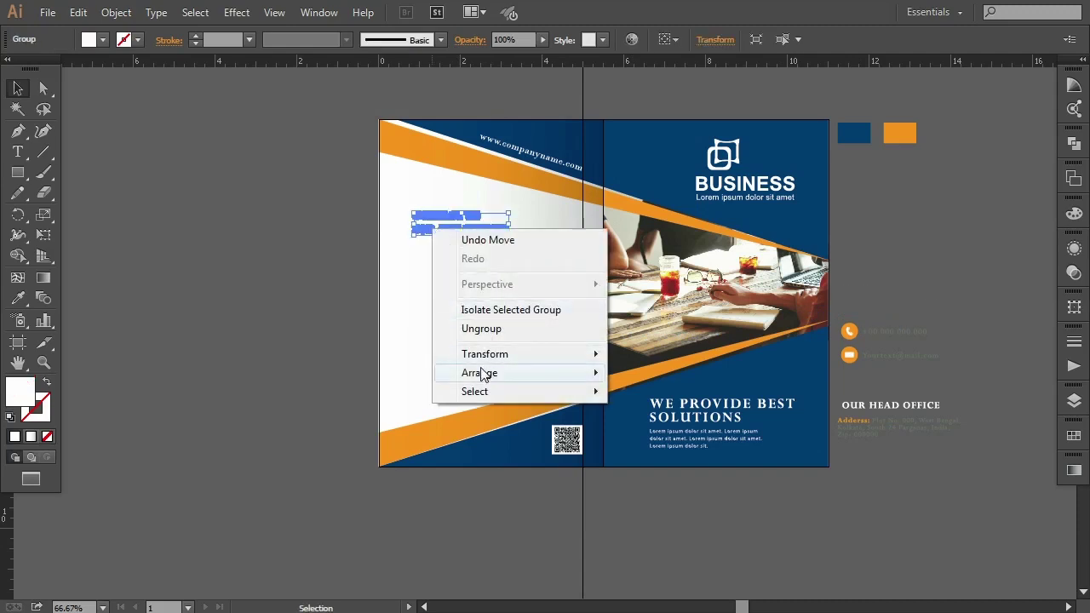
pyautogui.click(635, 371)
pyautogui.click(262, 322)
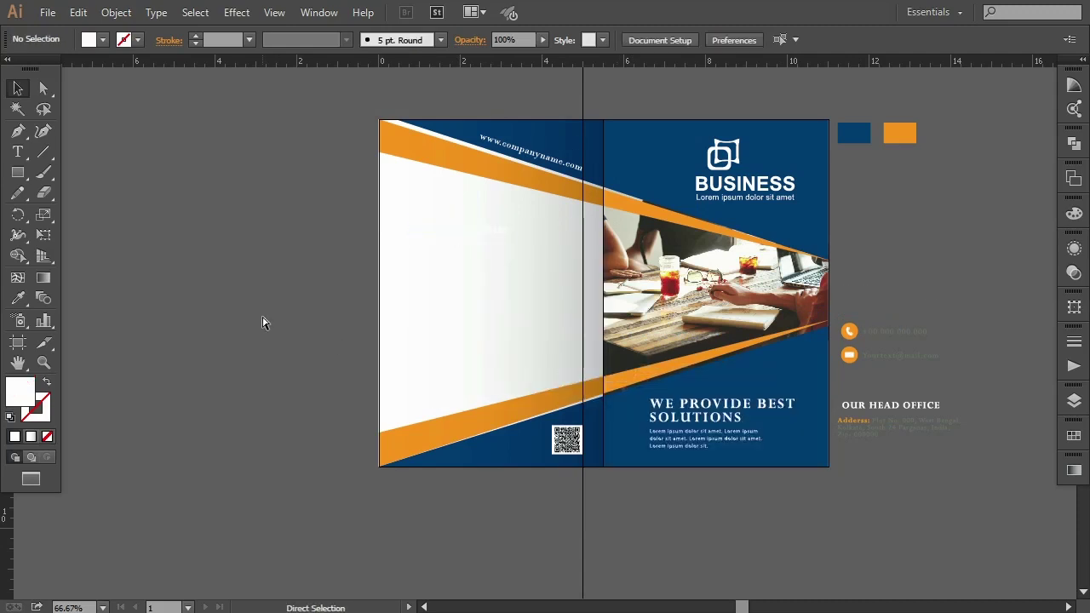
pyautogui.click(438, 226)
# - Color the heading grey-blue #7f8f9c
pyautogui.hotkey('ctrl', '+')
pyautogui.hotkey('ctrl', '+')
pyautogui.scroll(5, 438, 228)
pyautogui.hscroll(-5, 377, 309)
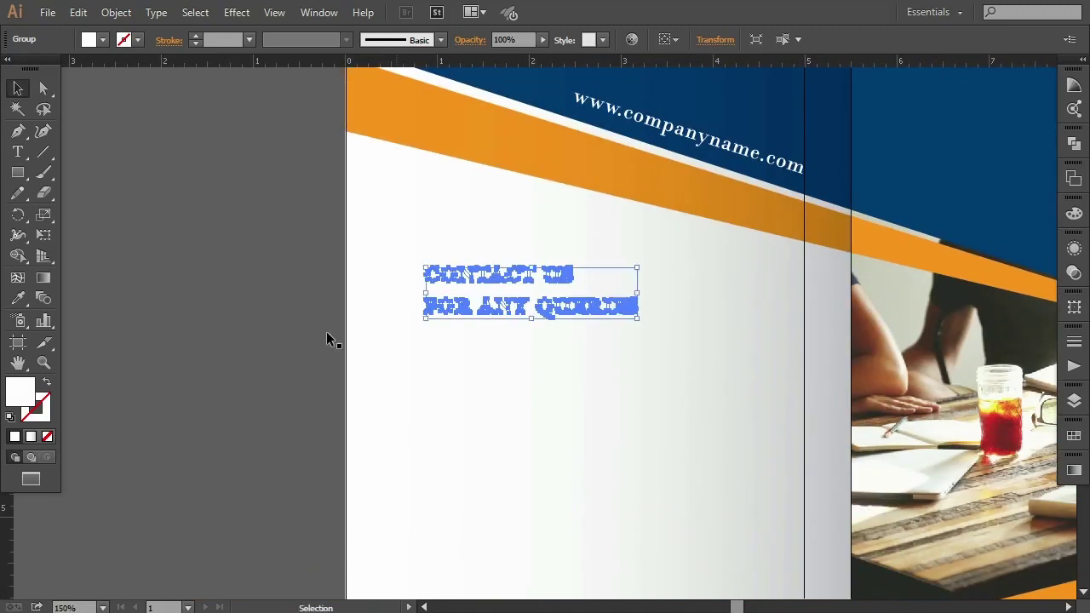
pyautogui.doubleClick(21, 392)
pyautogui.write('7f8f9c')
pyautogui.click(965, 324)
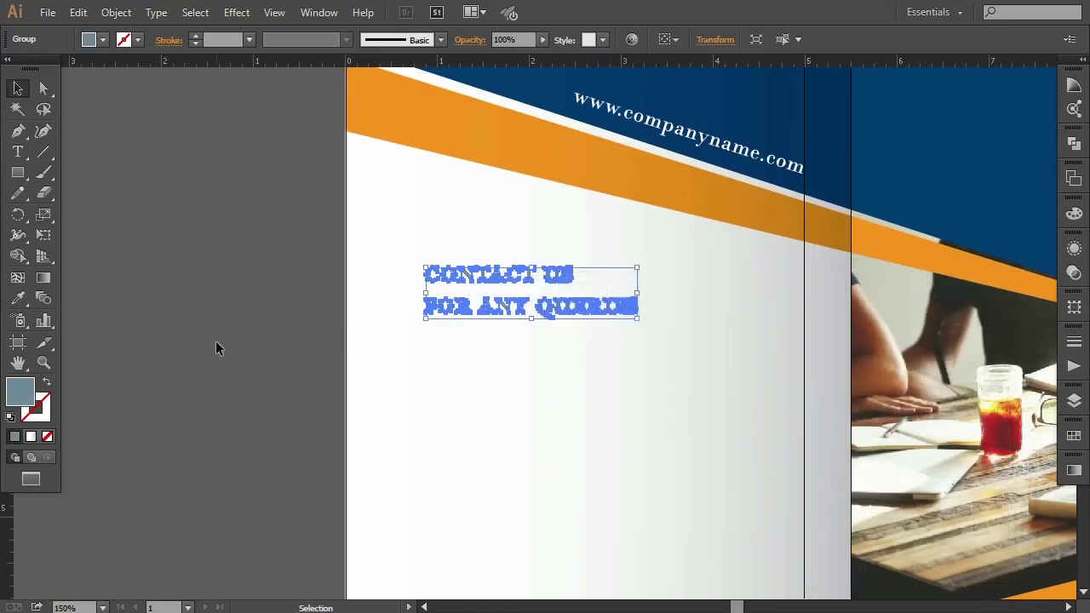
# - Draw a rectangle bar over the CONTACT US line
pyautogui.click(216, 341)
pyautogui.hotkey('ctrl', '+')
pyautogui.click(17, 172)
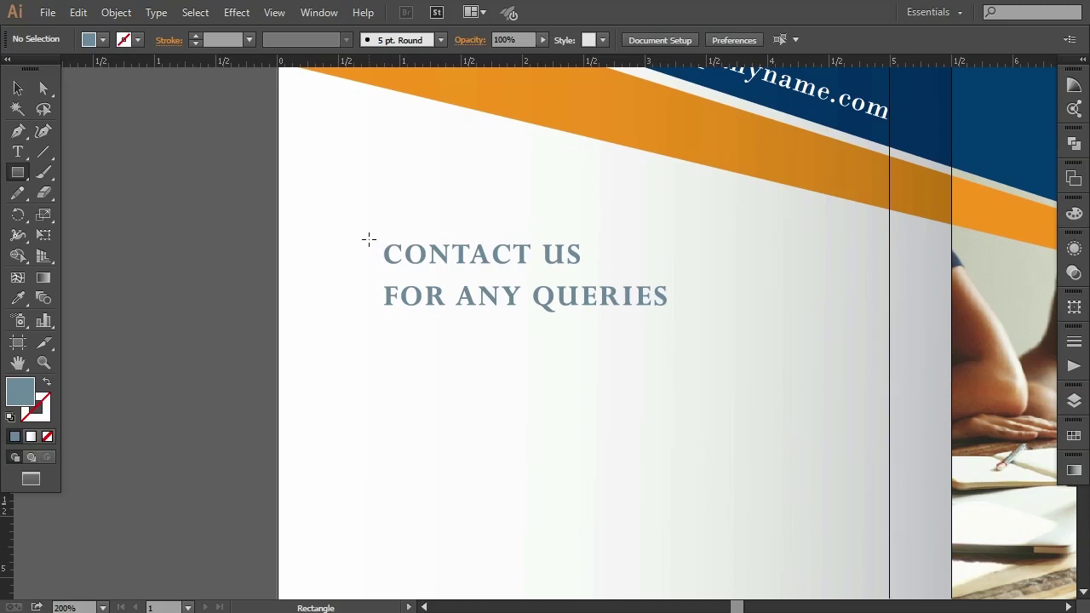
pyautogui.moveTo(461, 300); pyautogui.dragTo(665, 268)
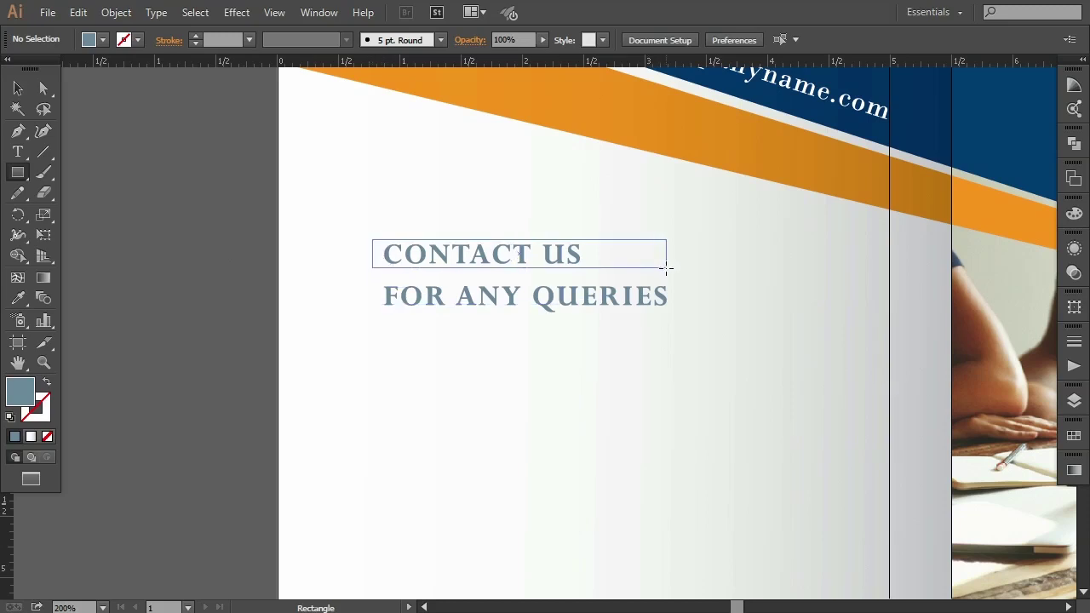
pyautogui.click(18, 88)
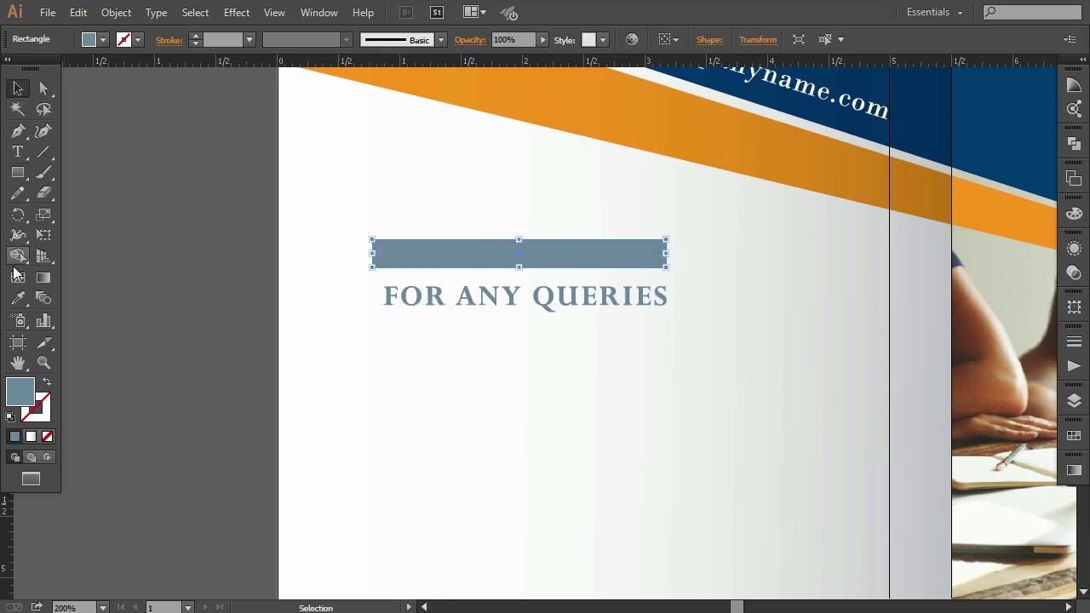
# - Fill the bar with the cover's navy blue using the Eyedropper
pyautogui.click(15, 300)
pyautogui.click(993, 150)
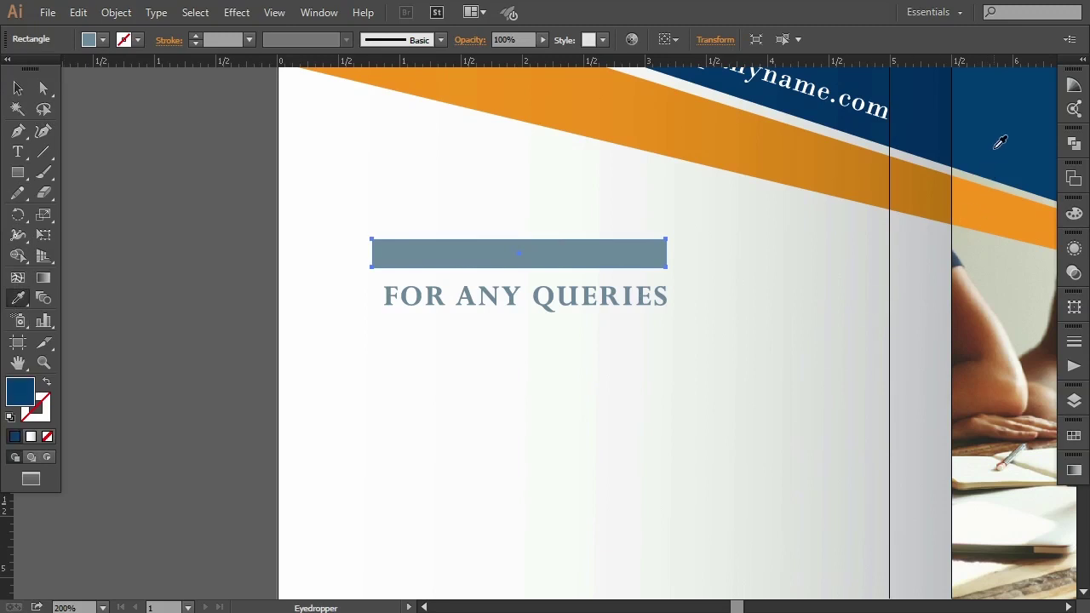
pyautogui.click(18, 88)
pyautogui.click(437, 301)
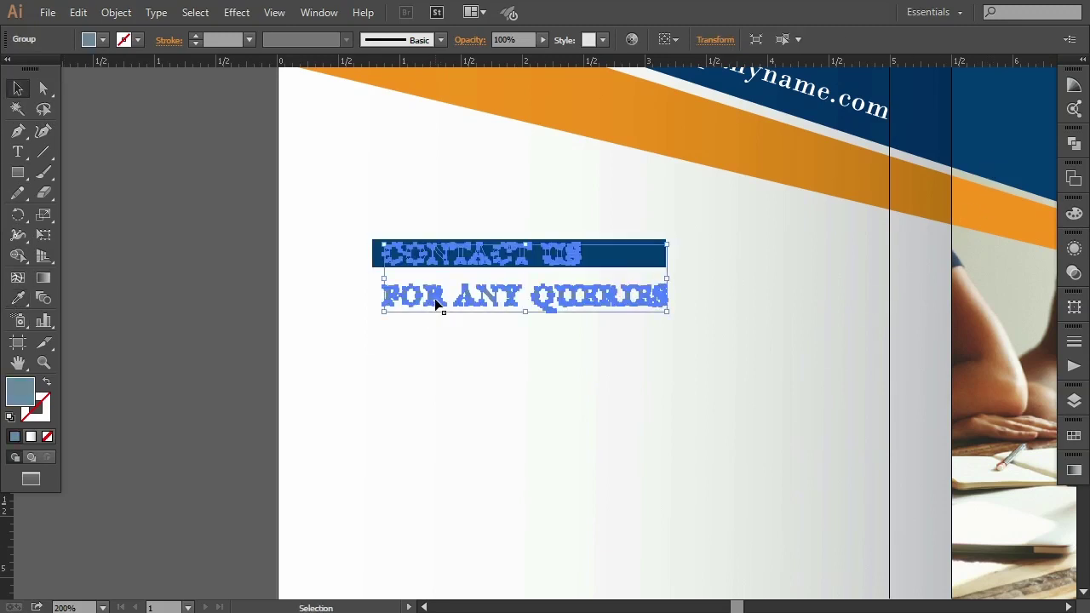
pyautogui.click(539, 320)
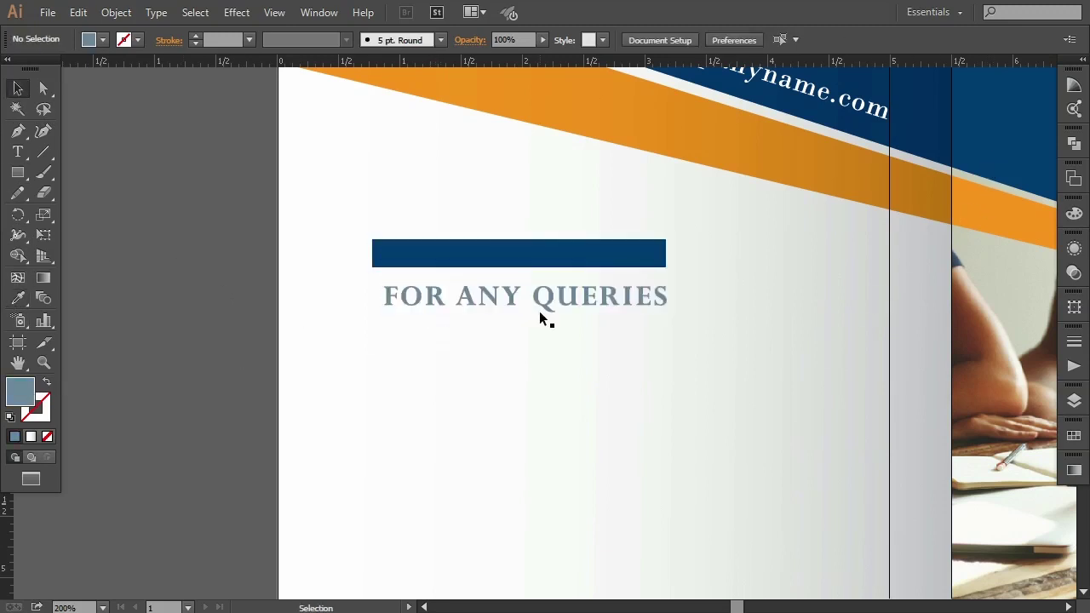
pyautogui.click(639, 265)
# - Duplicate the navy bar below, stretch it to the fold, and color it the stripe's orange
pyautogui.moveTo(641, 269)
pyautogui.mouseDown()
pyautogui.moveTo(645, 309)
pyautogui.moveTo(726, 300)
pyautogui.mouseUp()
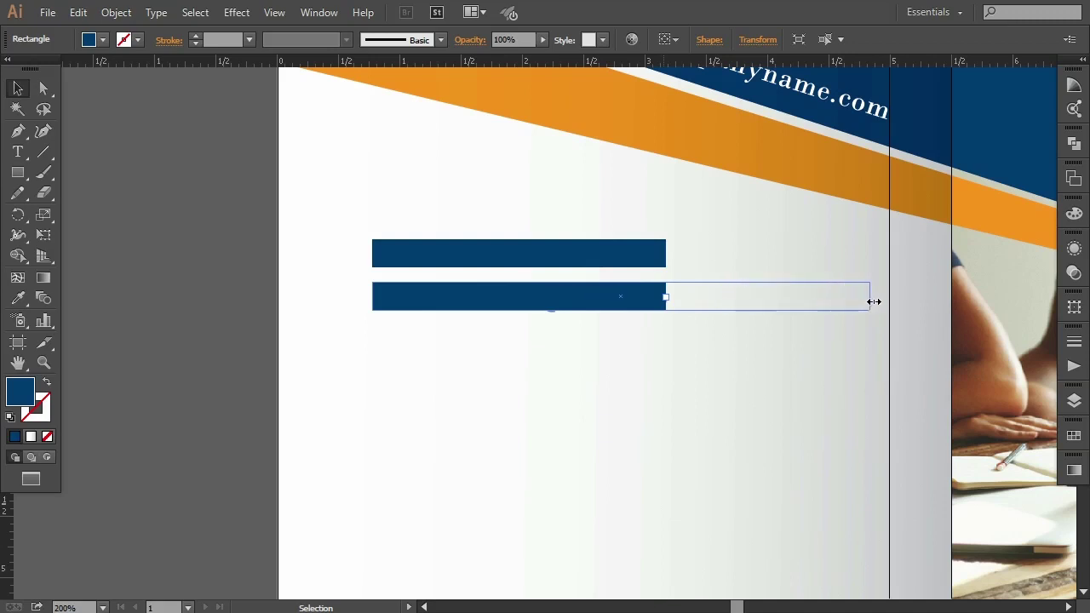
pyautogui.moveTo(889, 301); pyautogui.dragTo(890, 302)
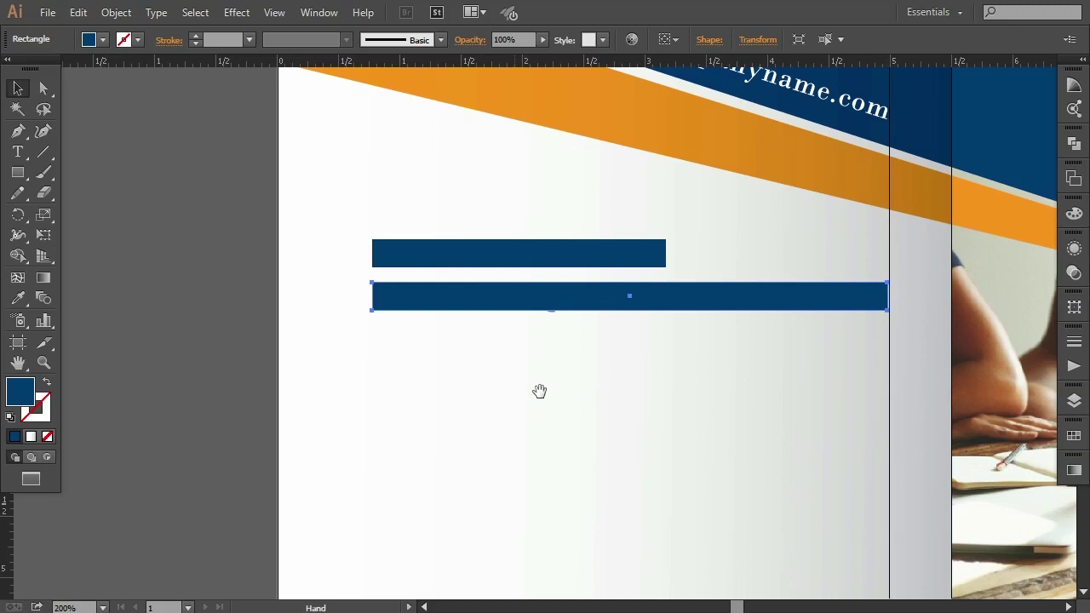
pyautogui.hscroll(-3, 596, 358)
pyautogui.moveTo(752, 304); pyautogui.dragTo(751, 311)
pyautogui.click(18, 297)
pyautogui.click(883, 220)
pyautogui.click(18, 88)
# - Make the navy bar slightly taller and the orange bar taller
pyautogui.click(350, 338)
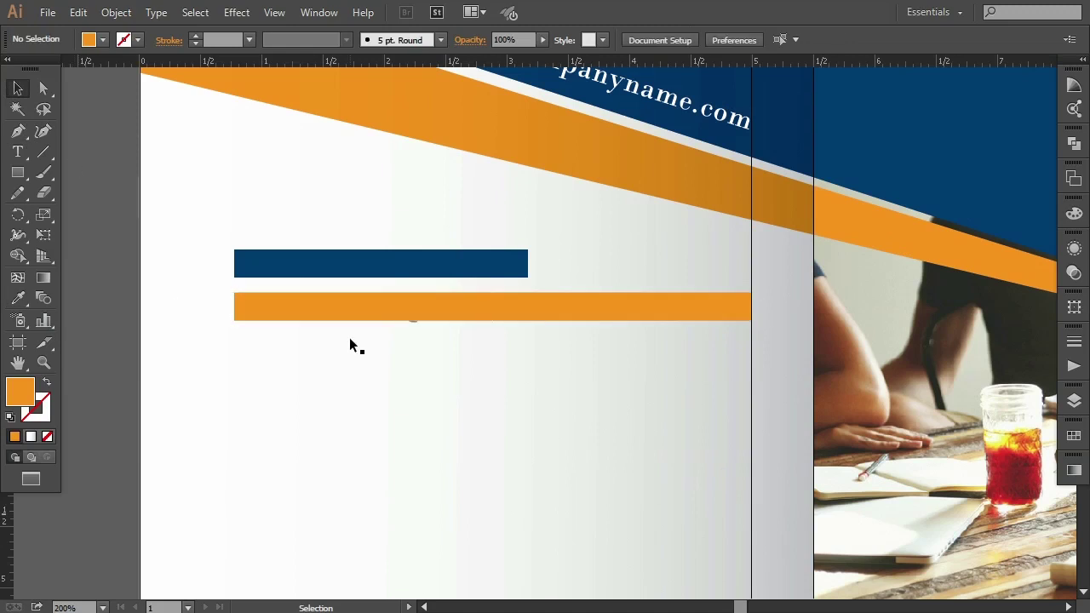
pyautogui.click(412, 322)
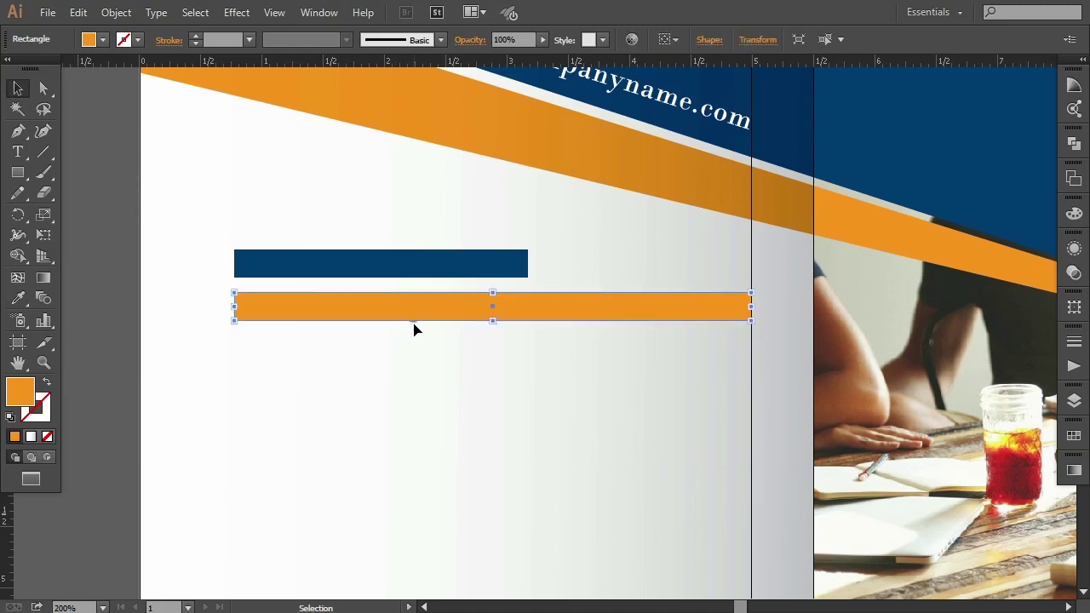
pyautogui.click(396, 271)
pyautogui.moveTo(381, 250); pyautogui.dragTo(380, 245)
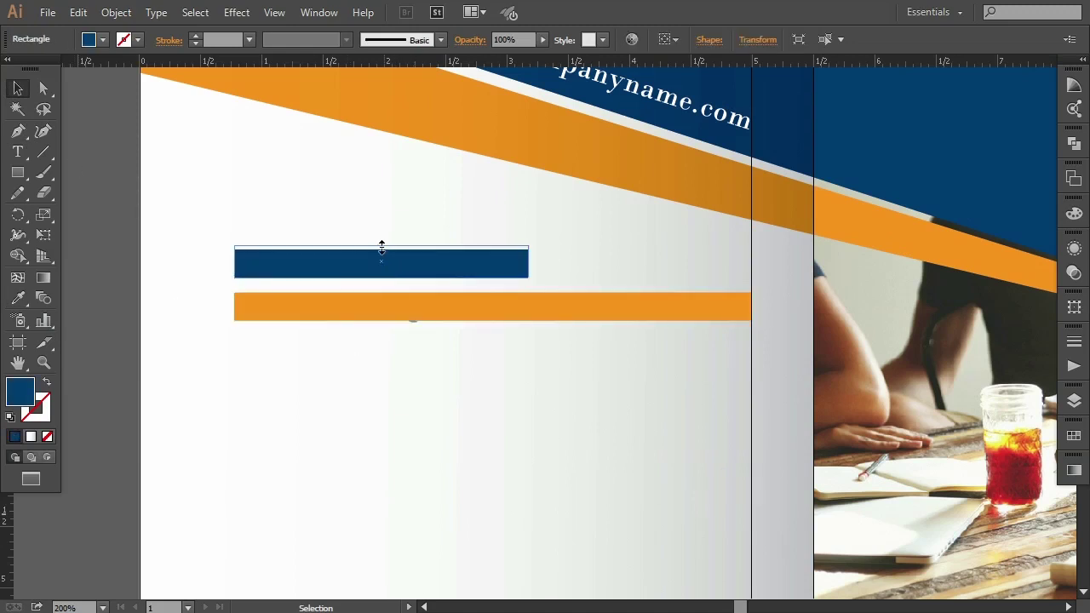
pyautogui.click(416, 305)
pyautogui.moveTo(495, 324); pyautogui.dragTo(493, 324)
pyautogui.click(491, 359)
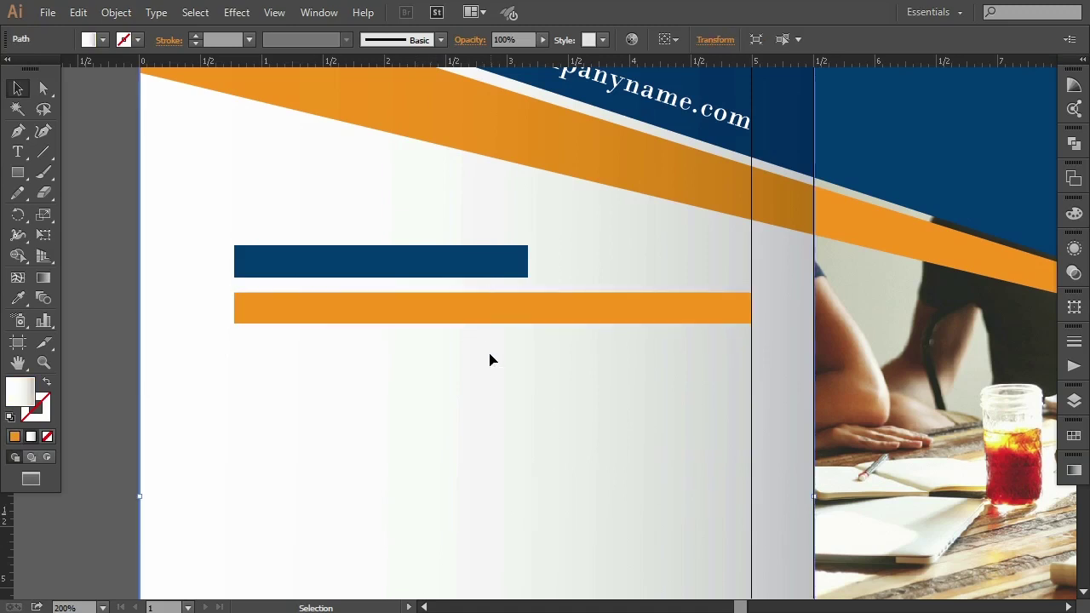
# - Raise the navy bar's top edge a little further and deselect it
pyautogui.scroll(1, 392, 271)
pyautogui.scroll(1, 336, 252)
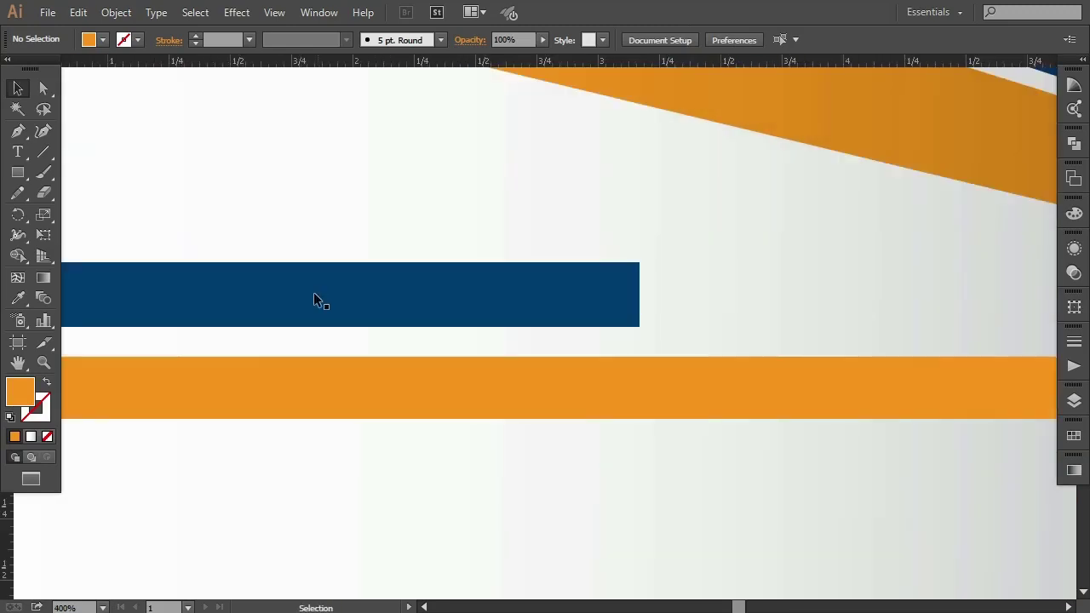
pyautogui.click(335, 275)
pyautogui.moveTo(347, 262); pyautogui.dragTo(348, 258)
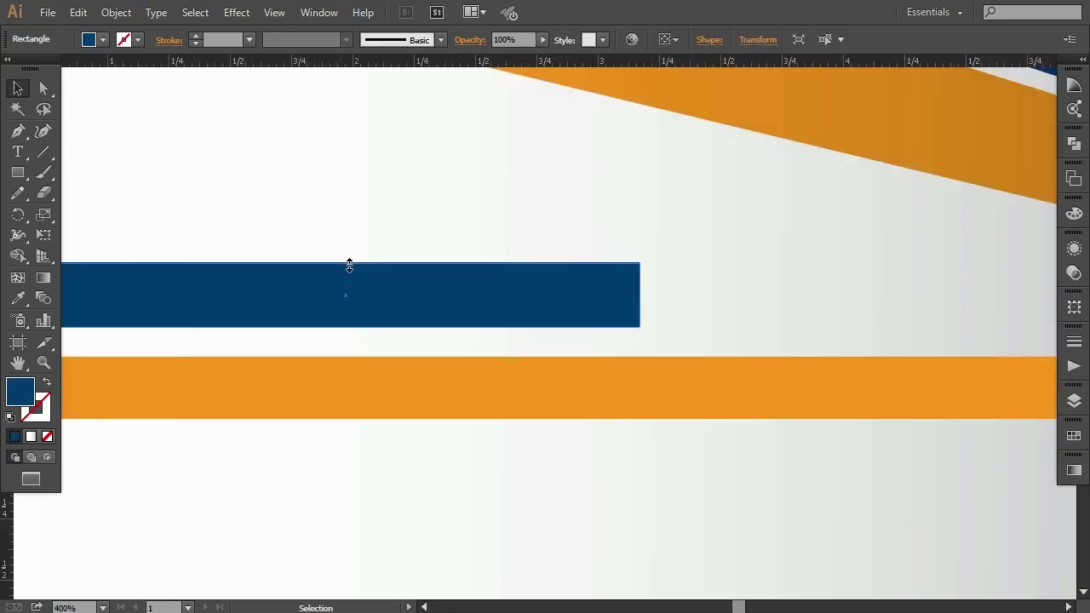
pyautogui.click(659, 294)
pyautogui.scroll(-3, 691, 304)
pyautogui.scroll(-3, 691, 304)
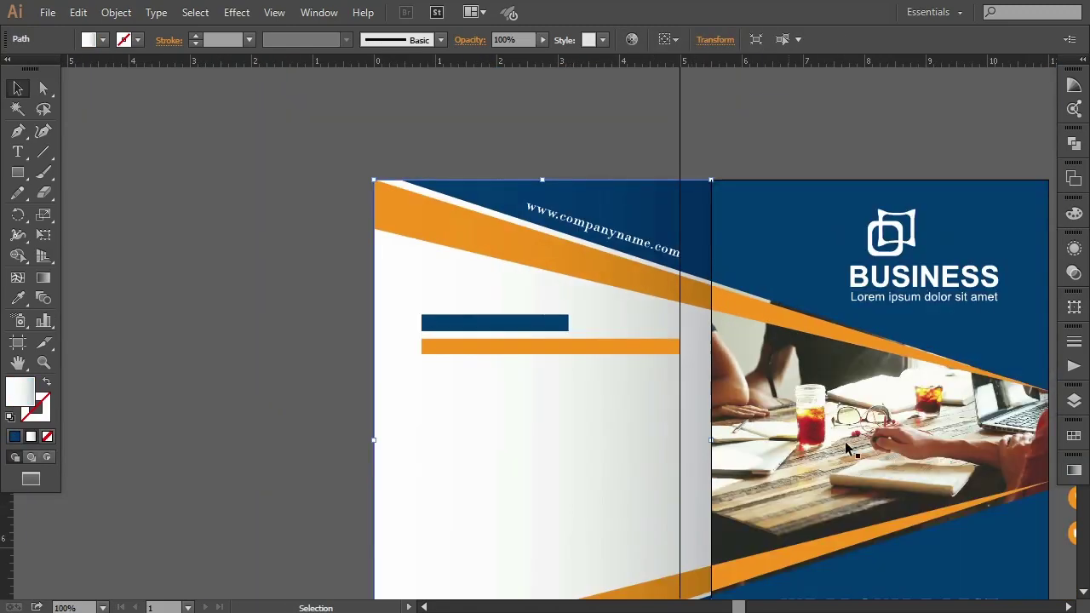
pyautogui.scroll(2, 852, 358)
pyautogui.click(1074, 401)
# - Bring the CONTACT US / FOR ANY QUERIES heading group in front of its bars
pyautogui.click(860, 295)
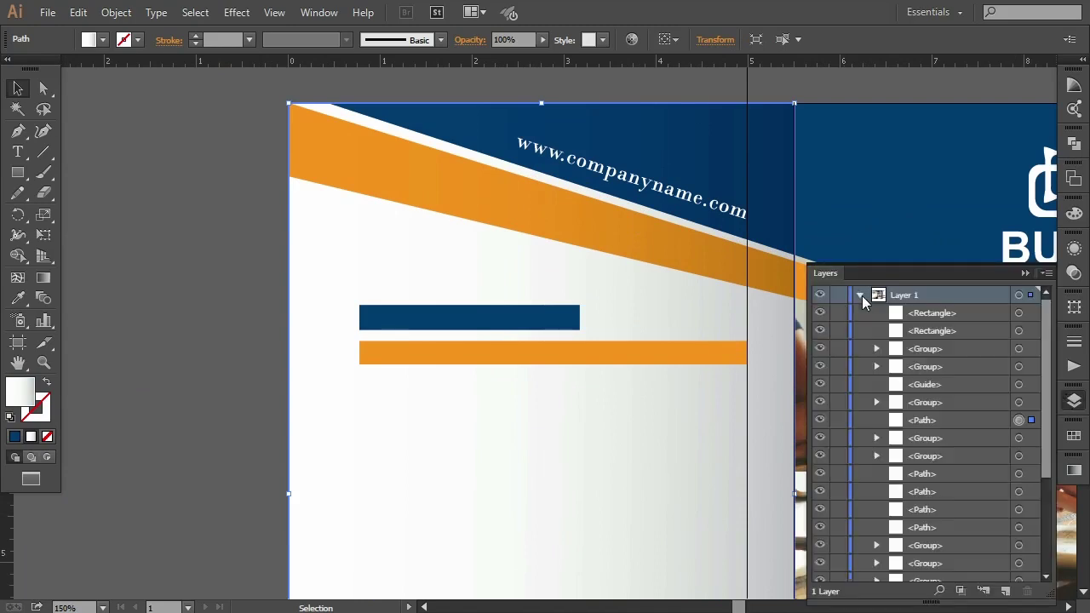
pyautogui.click(1019, 349)
pyautogui.rightClick(522, 361)
pyautogui.moveTo(568, 501)
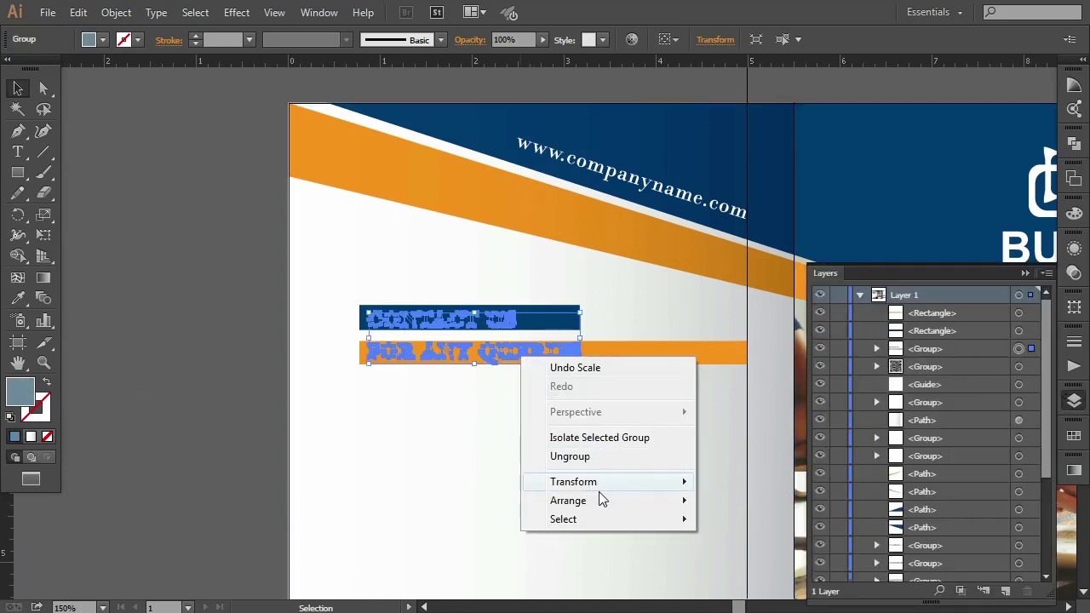
pyautogui.click(724, 498)
pyautogui.hscroll(1, 1022, 281)
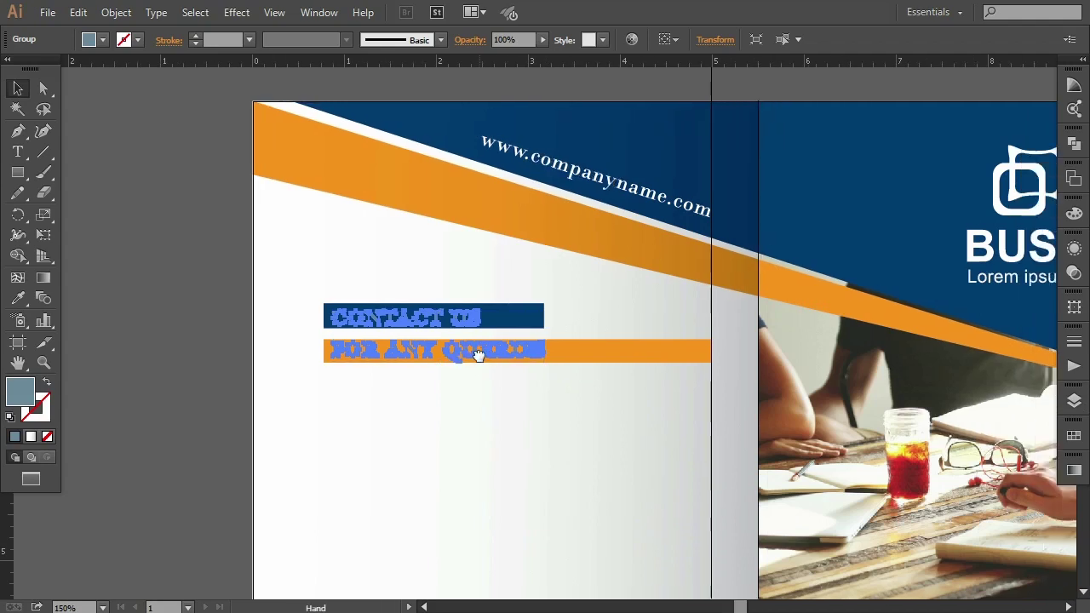
# - Set the heading text fill to white
pyautogui.doubleClick(20, 394)
pyautogui.click(558, 324)
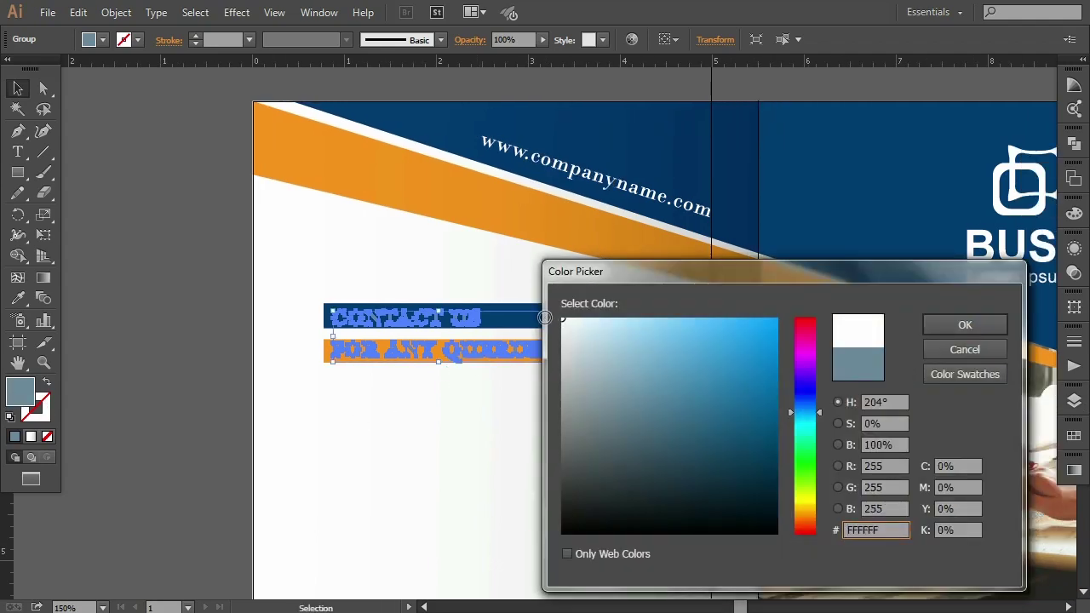
pyautogui.click(965, 324)
pyautogui.click(131, 368)
pyautogui.hotkey('ctrl', '+')
pyautogui.hotkey('ctrl', '+')
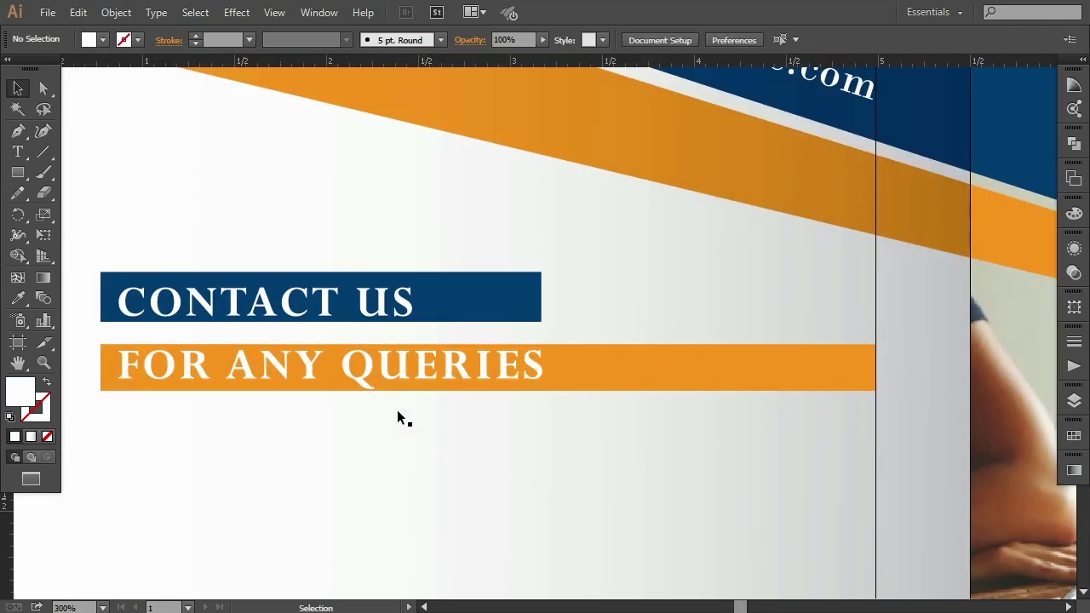
pyautogui.click(310, 316)
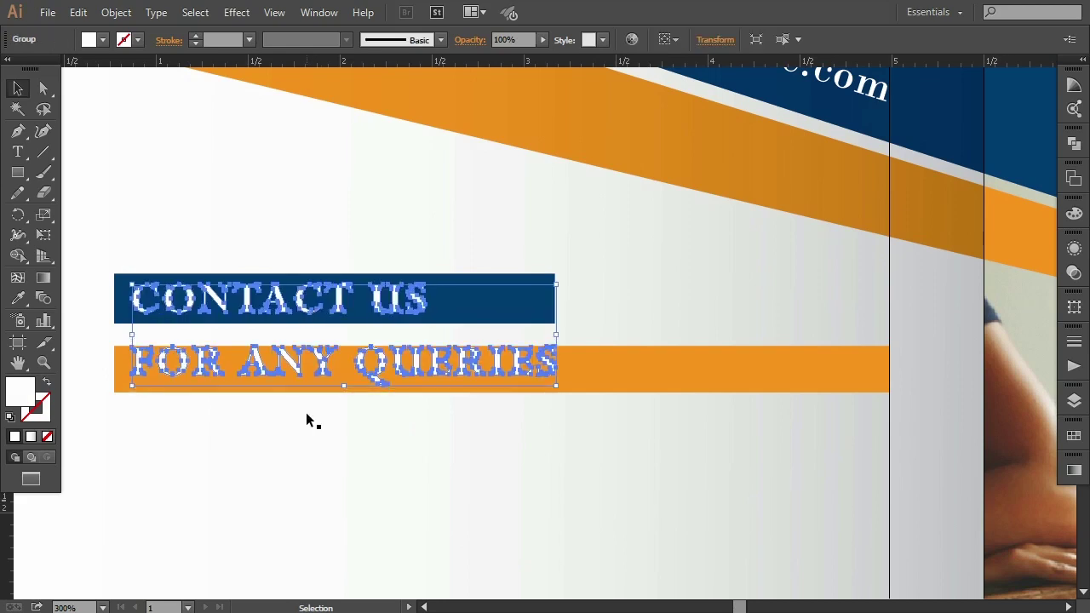
pyautogui.hotkey('ctrl', '+')
pyautogui.hotkey('ctrl', '+')
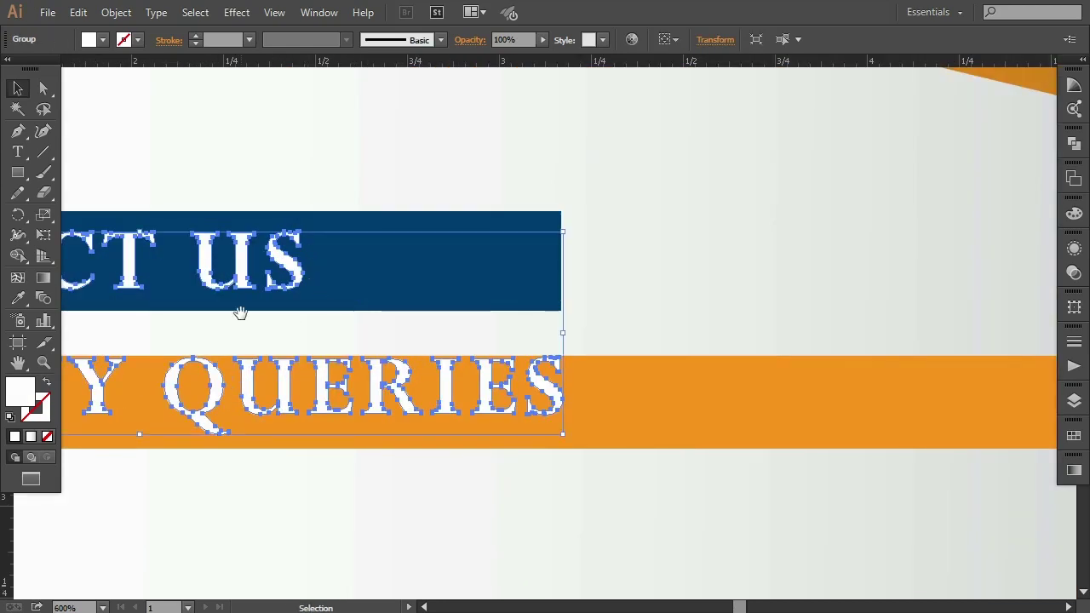
# - Nudge the orange FOR ANY QUERIES bar vertically into alignment
pyautogui.hotkey('ctrl', 'h')
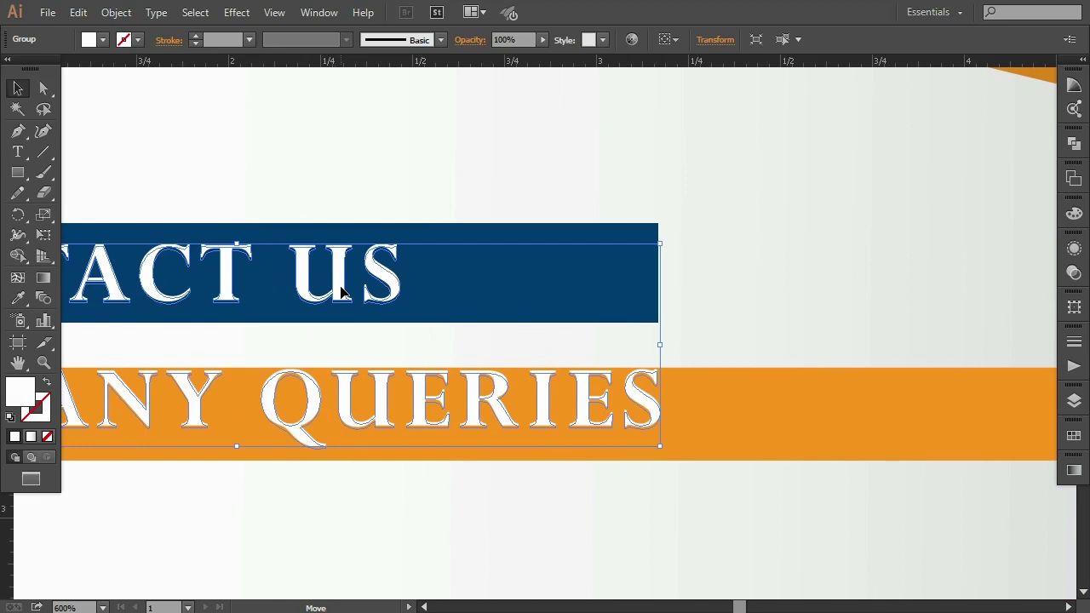
pyautogui.click(373, 185)
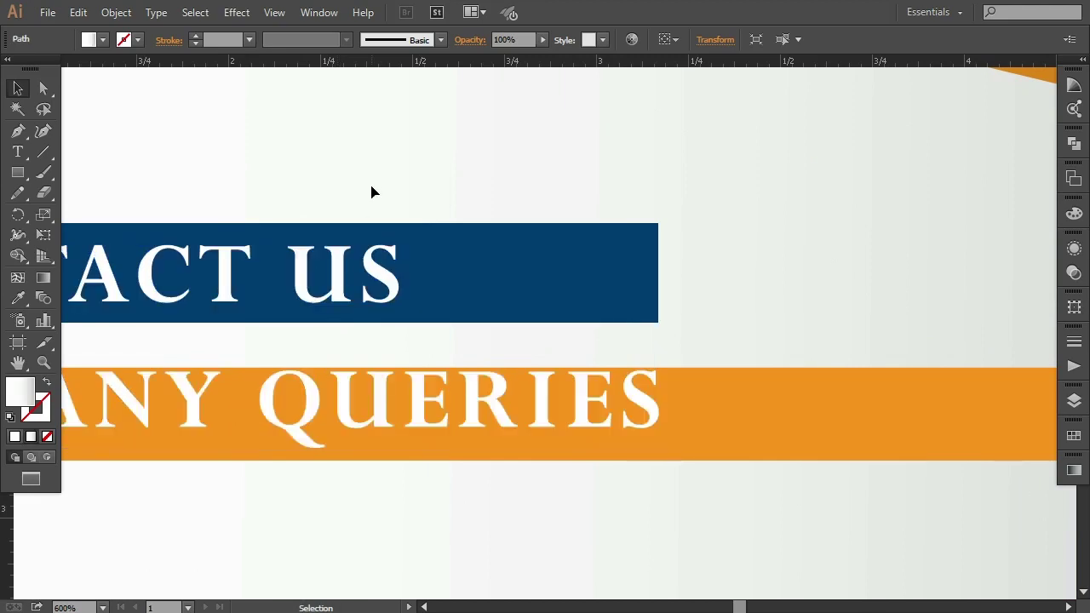
pyautogui.keyDown('ctrl'); pyautogui.click(364, 267); pyautogui.keyUp('ctrl')
pyautogui.hotkey('ctrl', '-')
pyautogui.hotkey('ctrl', '-')
pyautogui.hotkey('ctrl', '-')
pyautogui.hotkey('ctrl', '+')
pyautogui.hotkey('ctrl', '+')
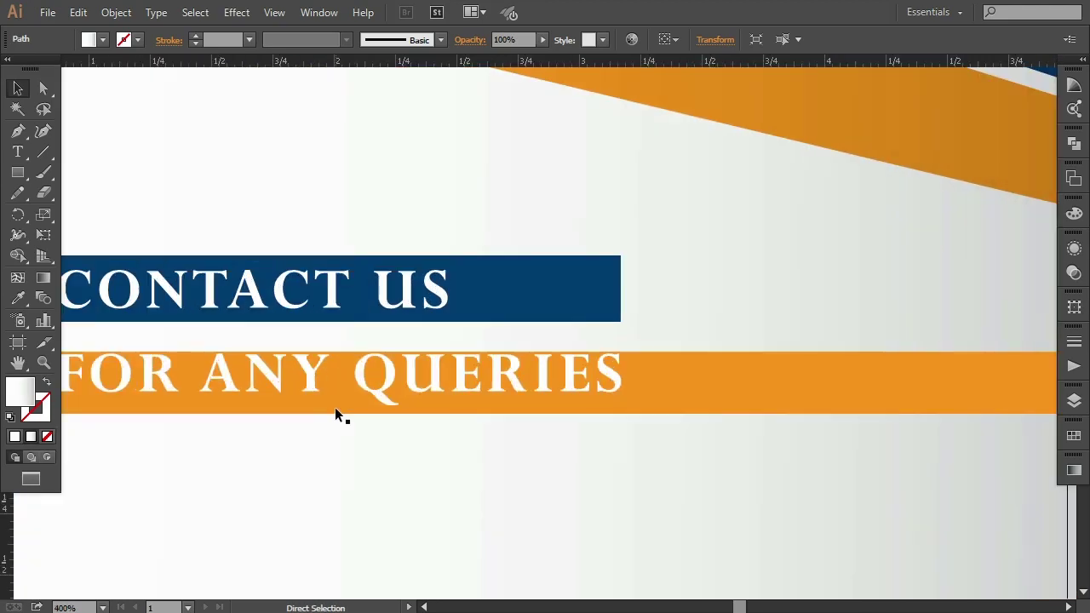
pyautogui.click(654, 370)
pyautogui.press('Up')
pyautogui.press('Up')
pyautogui.press('Up')
pyautogui.press('Down')
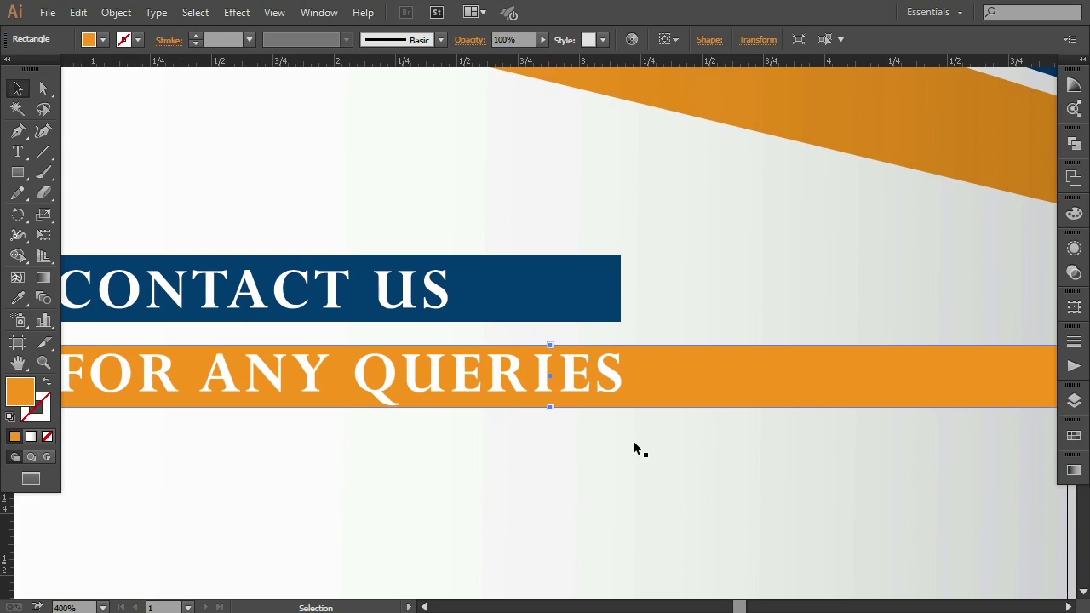
pyautogui.keyDown('ctrl'); pyautogui.click(557, 468); pyautogui.keyUp('ctrl')
# - Nudge both the orange and blue heading bars left together
pyautogui.hotkey('ctrl', '-')
pyautogui.hotkey('ctrl', '-')
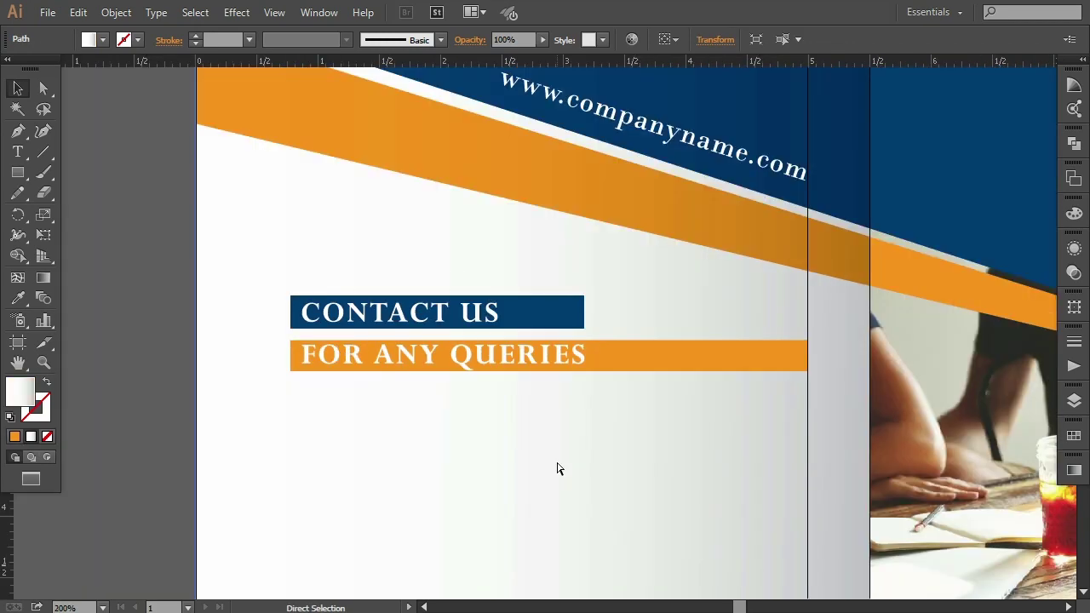
pyautogui.hotkey('ctrl', '+')
pyautogui.click(173, 383)
pyautogui.keyDown('shift'); pyautogui.click(176, 322); pyautogui.keyUp('shift')
pyautogui.press('Left')
pyautogui.press('Left')
pyautogui.press('Left')
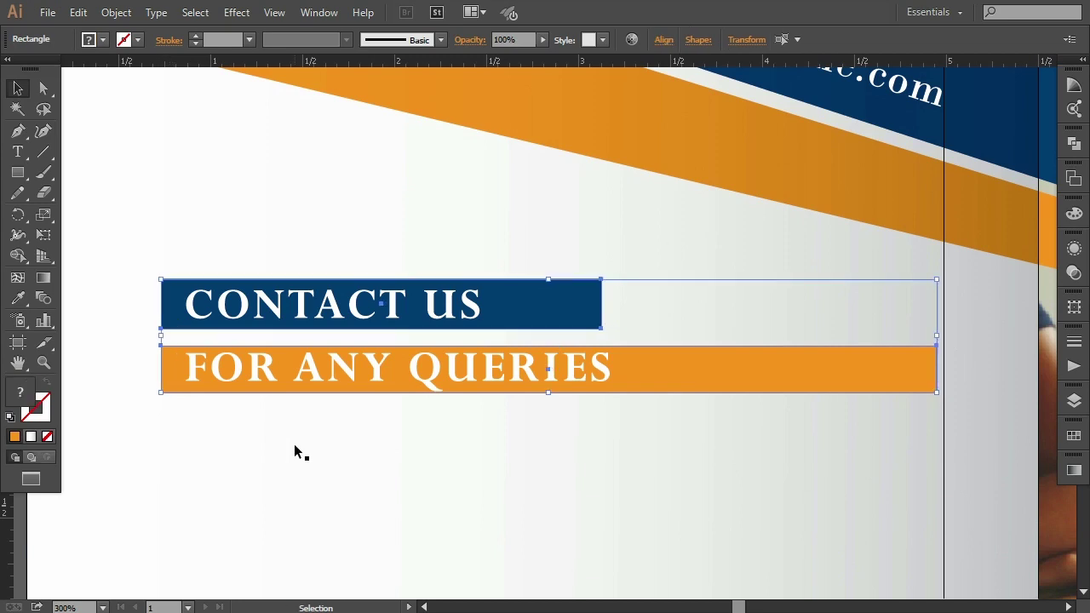
pyautogui.click(312, 470)
pyautogui.hotkey('ctrl', '-')
# - Stretch the orange FOR ANY QUERIES bar out to the fold guide
pyautogui.moveTo(550, 437); pyautogui.dragTo(478, 430)
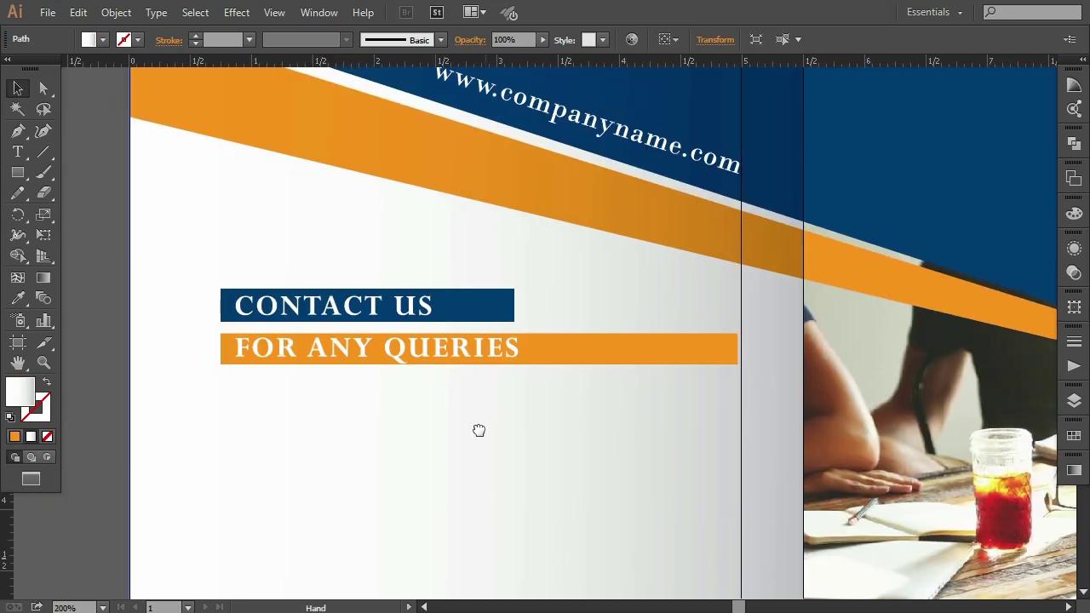
pyautogui.moveTo(584, 431); pyautogui.dragTo(560, 431)
pyautogui.click(640, 363)
pyautogui.moveTo(715, 352); pyautogui.dragTo(719, 351)
pyautogui.scroll(-1, 324, 411)
pyautogui.scroll(-1, 324, 411)
pyautogui.click(90, 423)
# - Draw an orange rectangle hanging below the orange bar's right end
pyautogui.click(18, 172)
pyautogui.moveTo(524, 321)
pyautogui.mouseDown()
pyautogui.moveTo(720, 455)
pyautogui.moveTo(722, 476)
pyautogui.mouseUp()
pyautogui.click(17, 88)
pyautogui.click(485, 453)
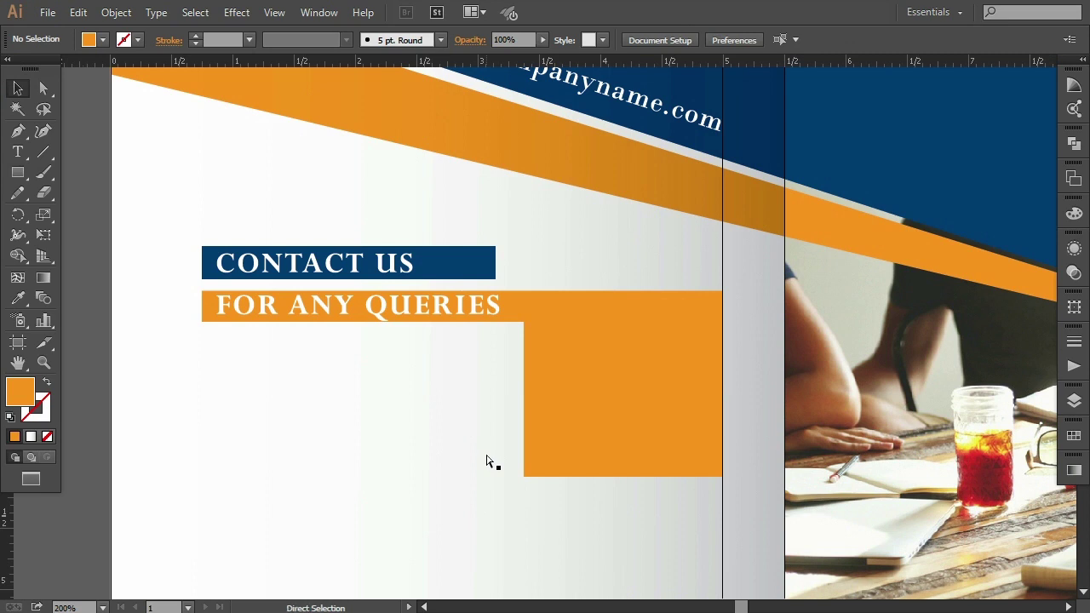
# - Move the phone and e-mail contact icon group onto the left page under the headings
pyautogui.hotkey('ctrl', '1')
pyautogui.moveTo(832, 456)
pyautogui.mouseDown()
pyautogui.moveTo(213, 368)
pyautogui.moveTo(214, 377)
pyautogui.moveTo(511, 383)
pyautogui.mouseUp()
pyautogui.hotkey('ctrl', '=')
pyautogui.press('Right')
pyautogui.press('Up')
pyautogui.press('Up')
pyautogui.press('Up')
pyautogui.press('Up')
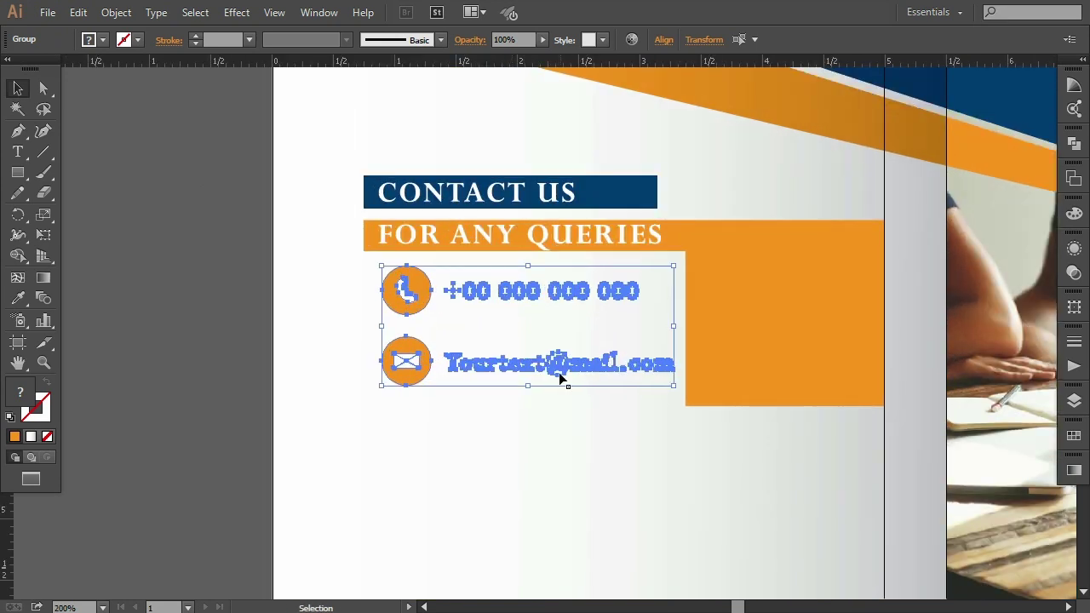
# - Bring the contact group to the front and nudge it slightly left
pyautogui.rightClick(560, 375)
pyautogui.click(726, 517)
pyautogui.press('Left')
pyautogui.press('Left')
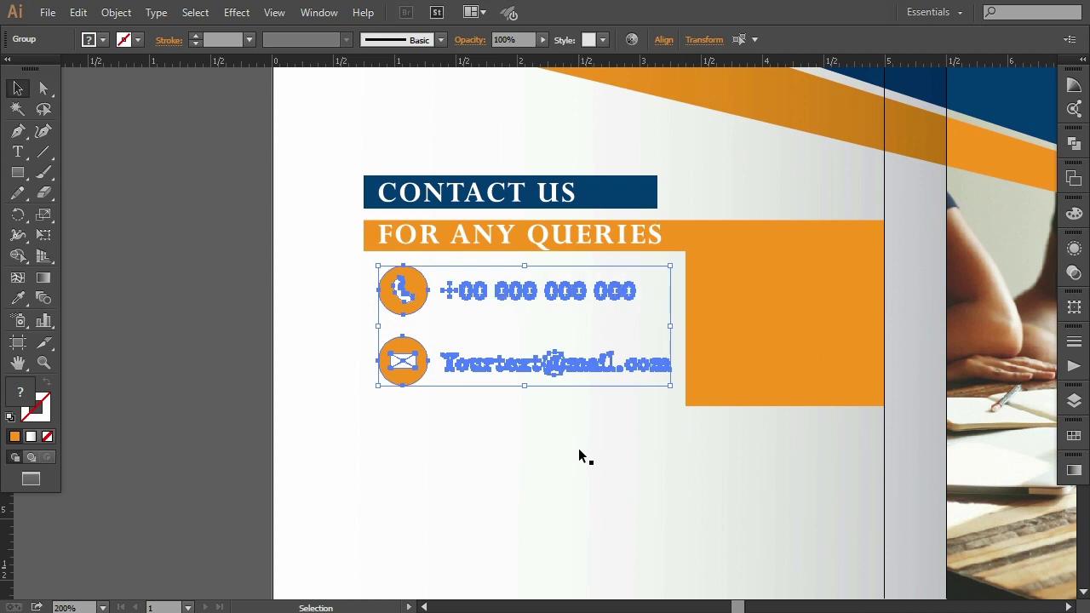
pyautogui.hotkey('ctrl', '-')
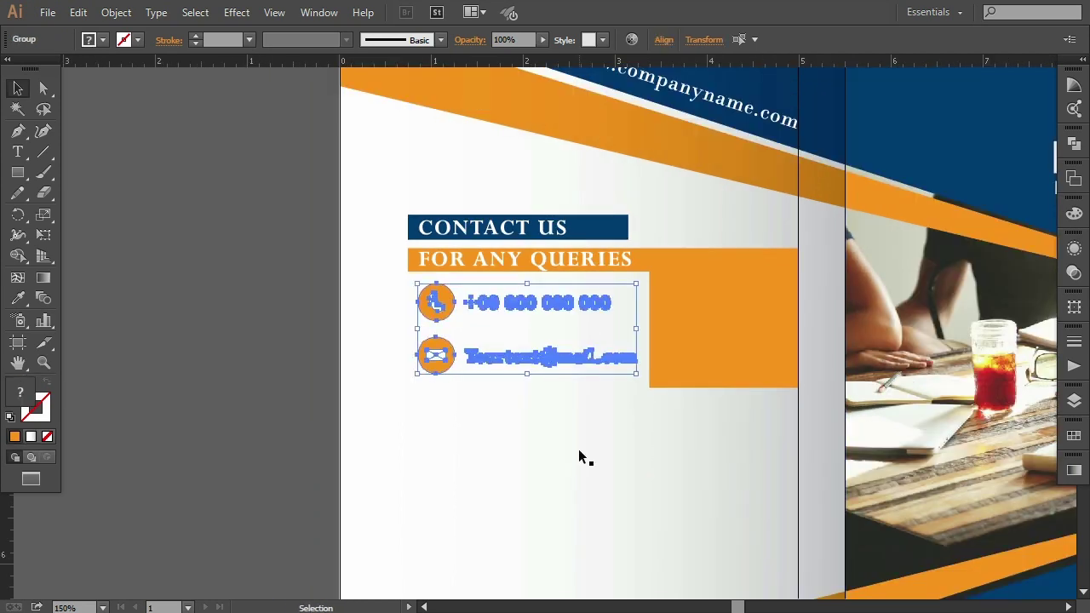
pyautogui.click(578, 458)
pyautogui.hscroll(1, 596, 426)
# - Unite the orange block with the orange FOR ANY QUERIES bar using Pathfinder
pyautogui.hscroll(3, 610, 409)
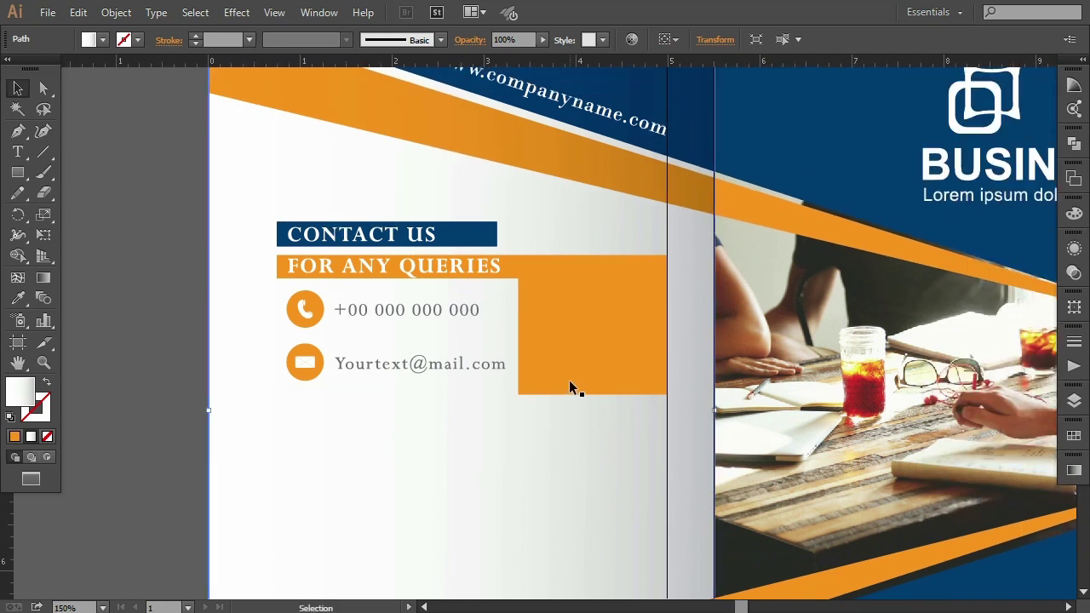
pyautogui.click(569, 381)
pyautogui.moveTo(518, 339); pyautogui.dragTo(523, 339)
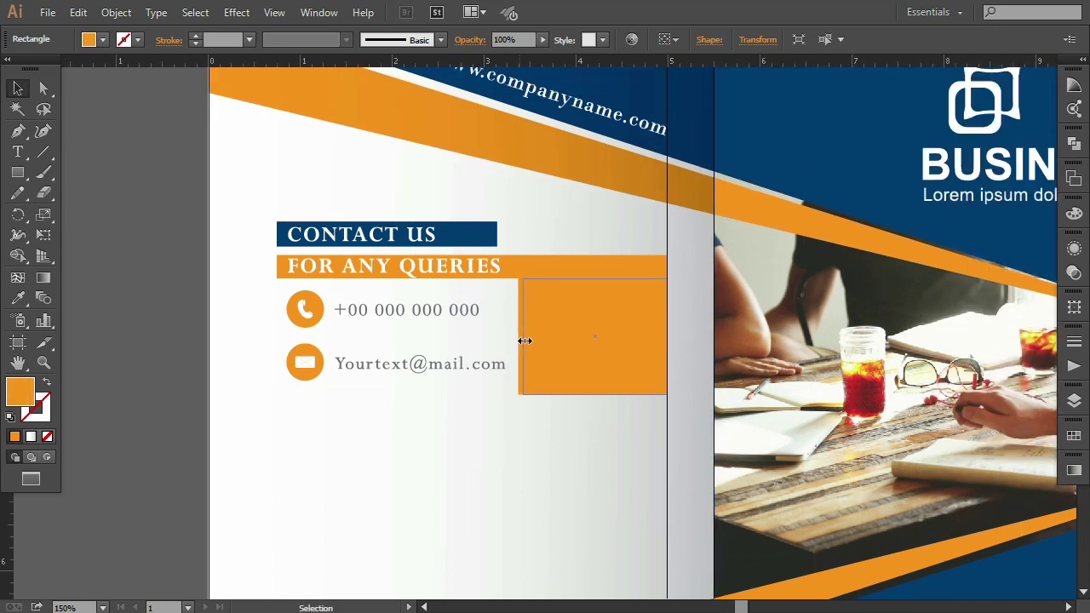
pyautogui.click(554, 458)
pyautogui.click(565, 363)
pyautogui.keyDown('shift'); pyautogui.click(529, 266); pyautogui.keyUp('shift')
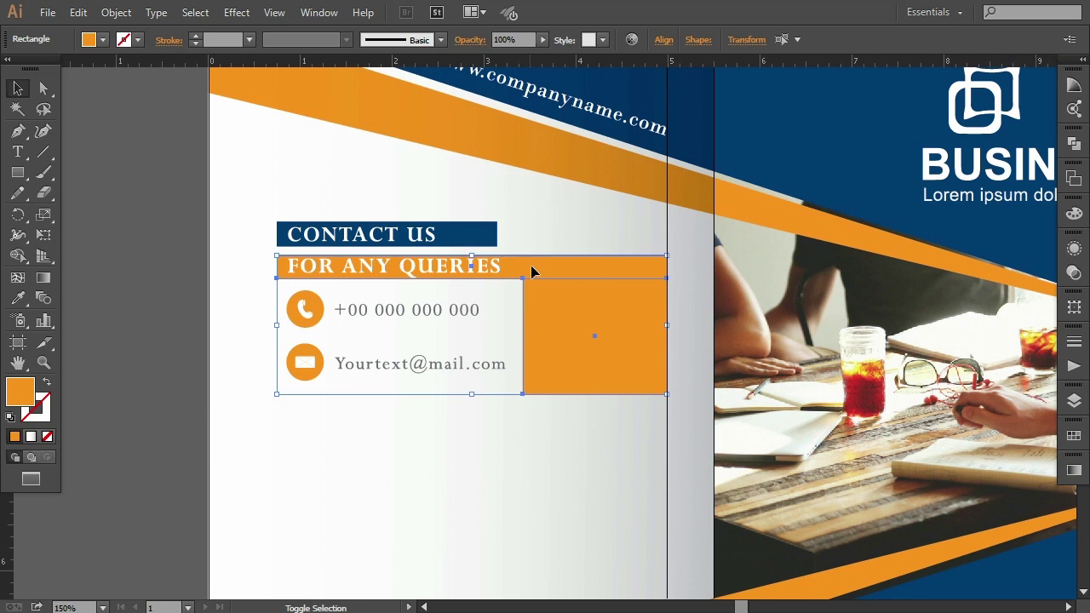
pyautogui.click(1074, 143)
pyautogui.click(874, 168)
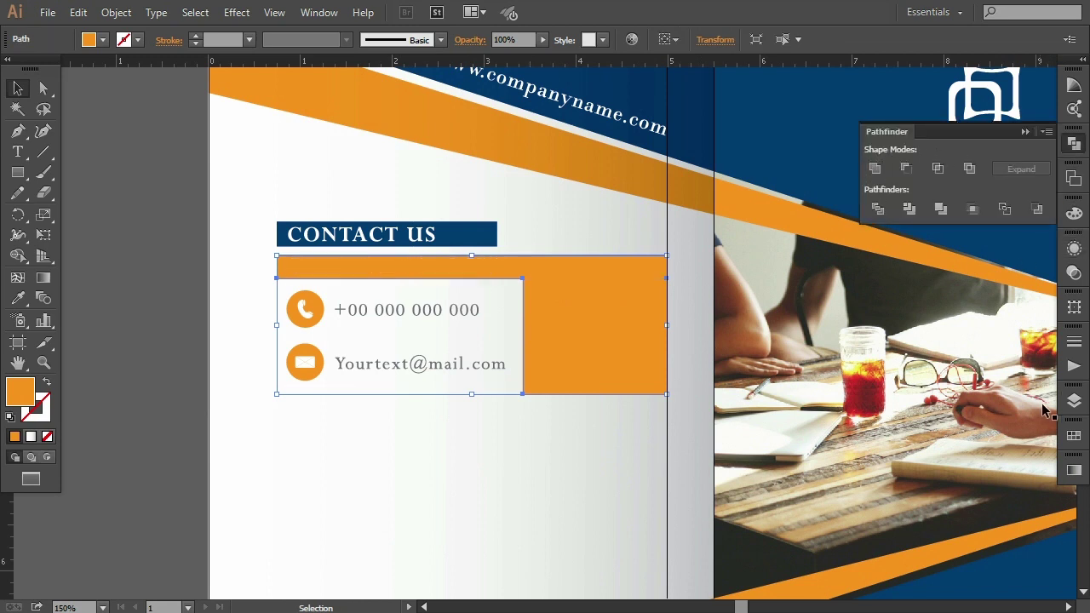
# - Move the merged orange shape beneath the heading text in Layers
pyautogui.click(1074, 400)
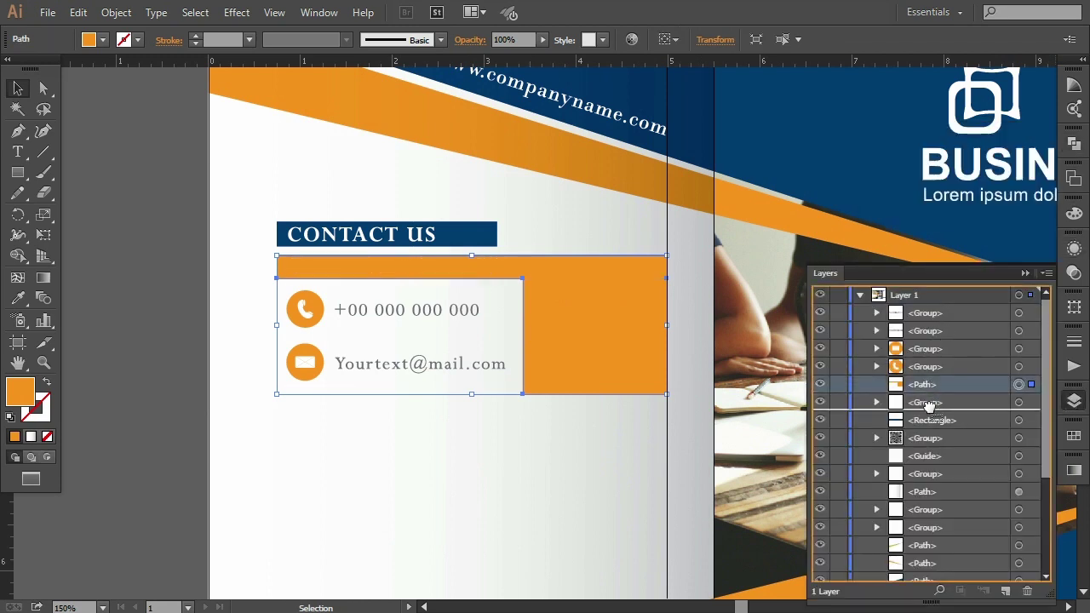
pyautogui.moveTo(930, 388); pyautogui.dragTo(932, 413)
pyautogui.click(194, 313)
pyautogui.hotkey('ctrl', '-')
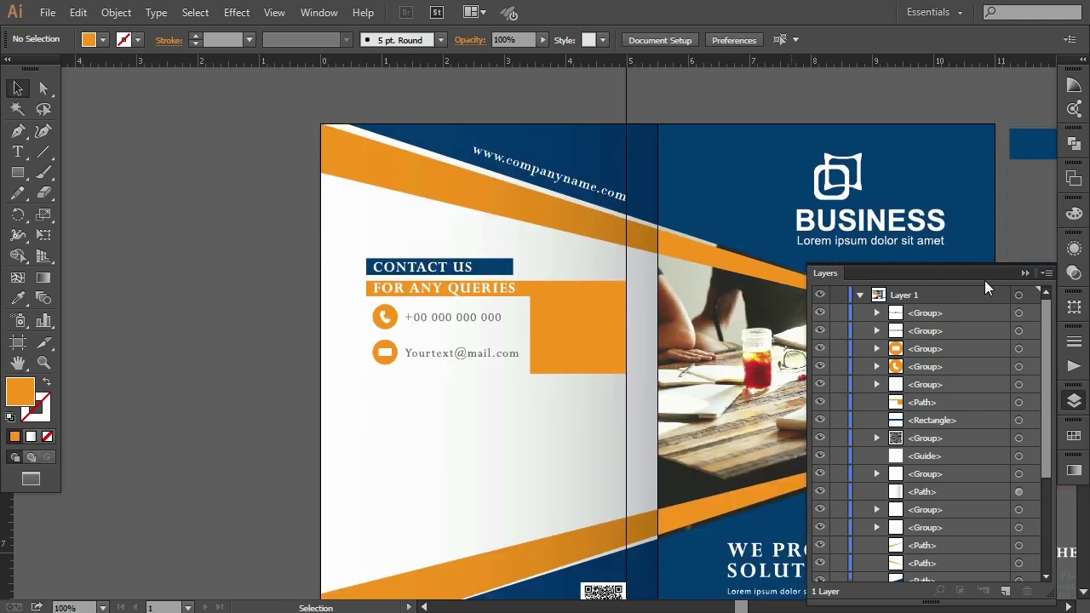
pyautogui.hotkey('ctrl', '+')
pyautogui.moveTo(680, 304); pyautogui.dragTo(587, 344)
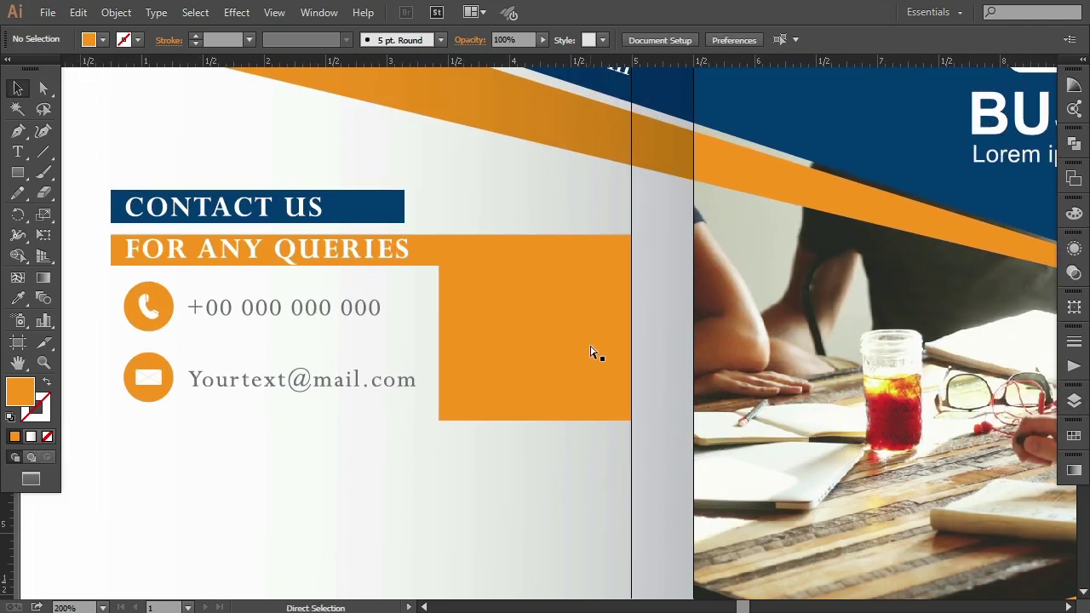
# - Paste a shrunken copy of the orange block in front and fill it white (ffffff)
pyautogui.click(594, 352)
pyautogui.press('v')
pyautogui.click(553, 465)
pyautogui.click(535, 384)
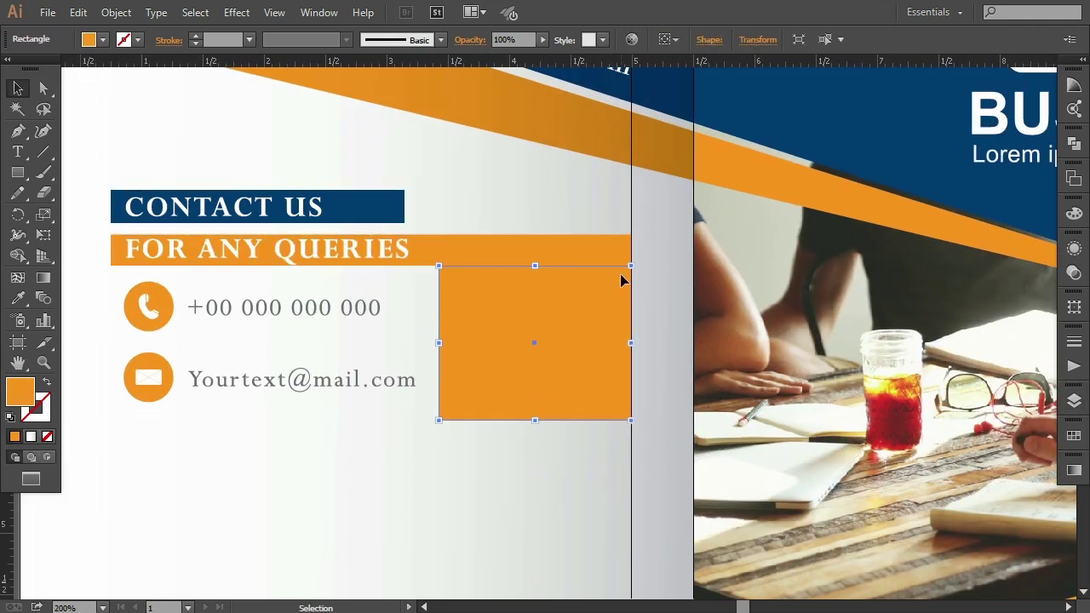
pyautogui.click(78, 12)
pyautogui.click(107, 75)
pyautogui.click(79, 12)
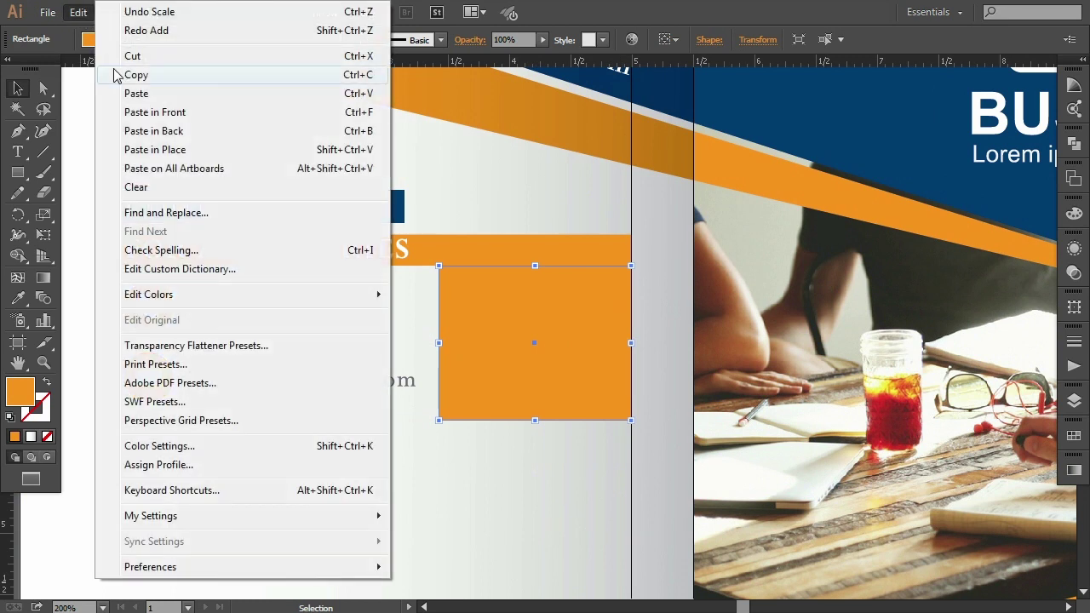
pyautogui.click(155, 112)
pyautogui.moveTo(630, 267); pyautogui.dragTo(619, 275)
pyautogui.doubleClick(26, 402)
pyautogui.write('ffffff')
pyautogui.click(966, 324)
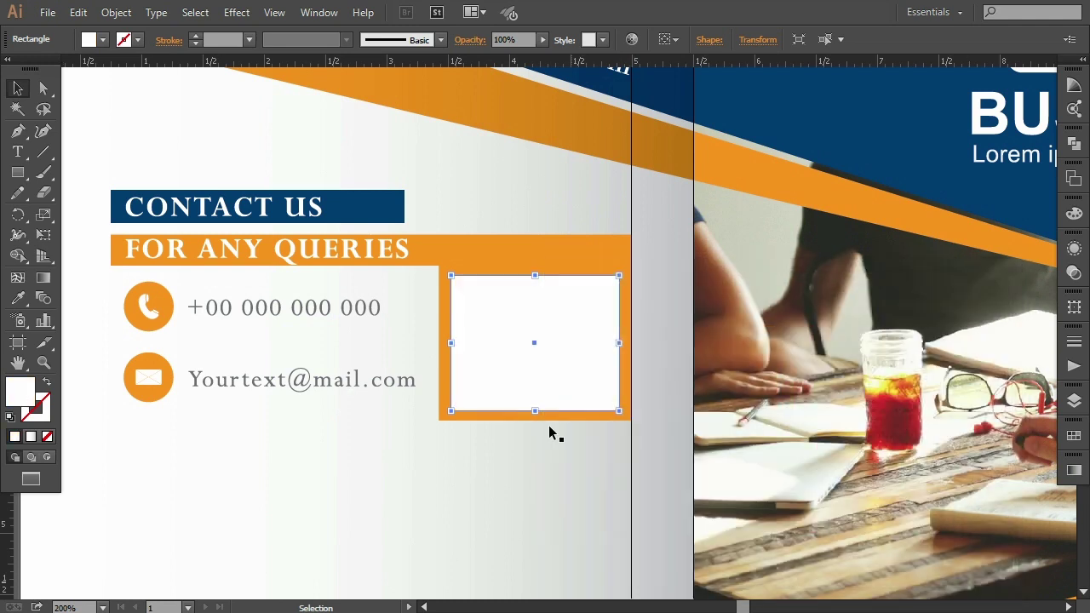
# - Unite the orange bar and block again and move the shape below the text in Layers
pyautogui.click(517, 271)
pyautogui.keyDown('shift'); pyautogui.click(516, 250); pyautogui.keyUp('shift')
pyautogui.click(1073, 143)
pyautogui.click(877, 169)
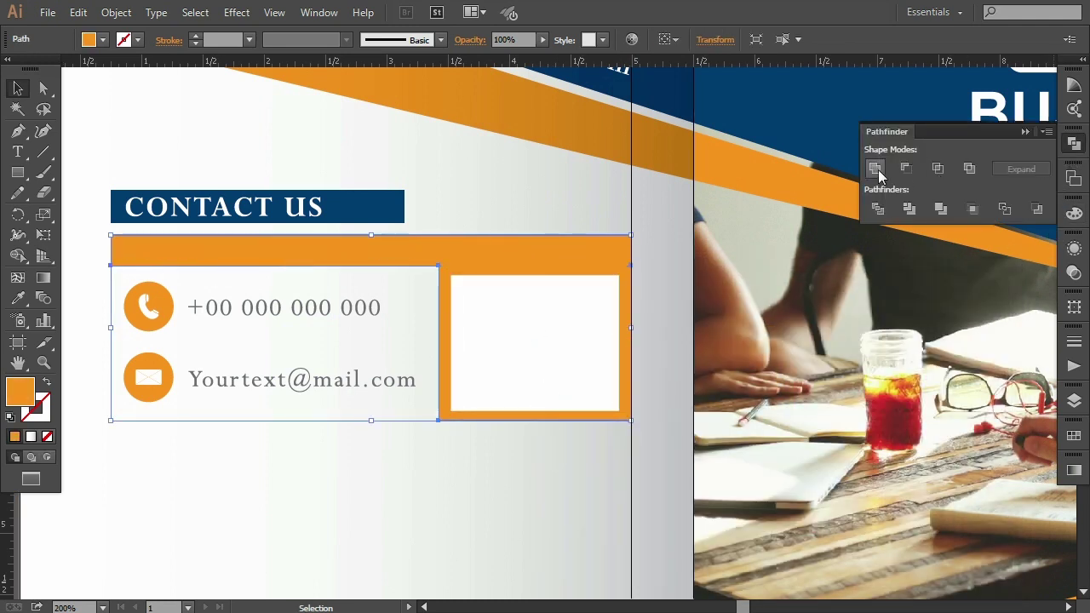
pyautogui.click(1073, 402)
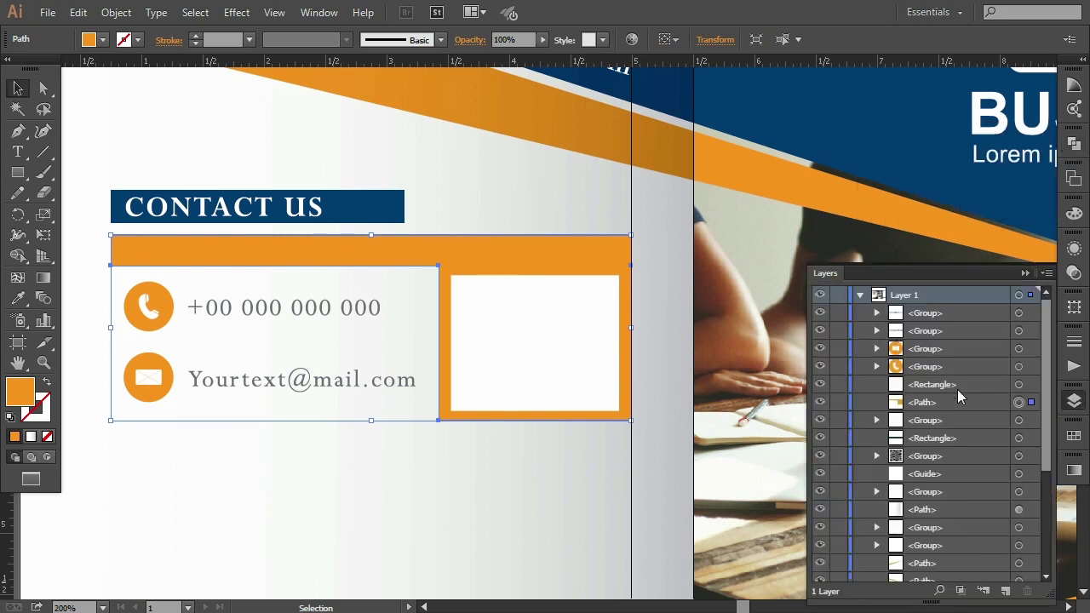
pyautogui.moveTo(943, 410)
pyautogui.mouseDown()
pyautogui.moveTo(940, 375)
pyautogui.moveTo(946, 428)
pyautogui.mouseUp()
pyautogui.click(506, 468)
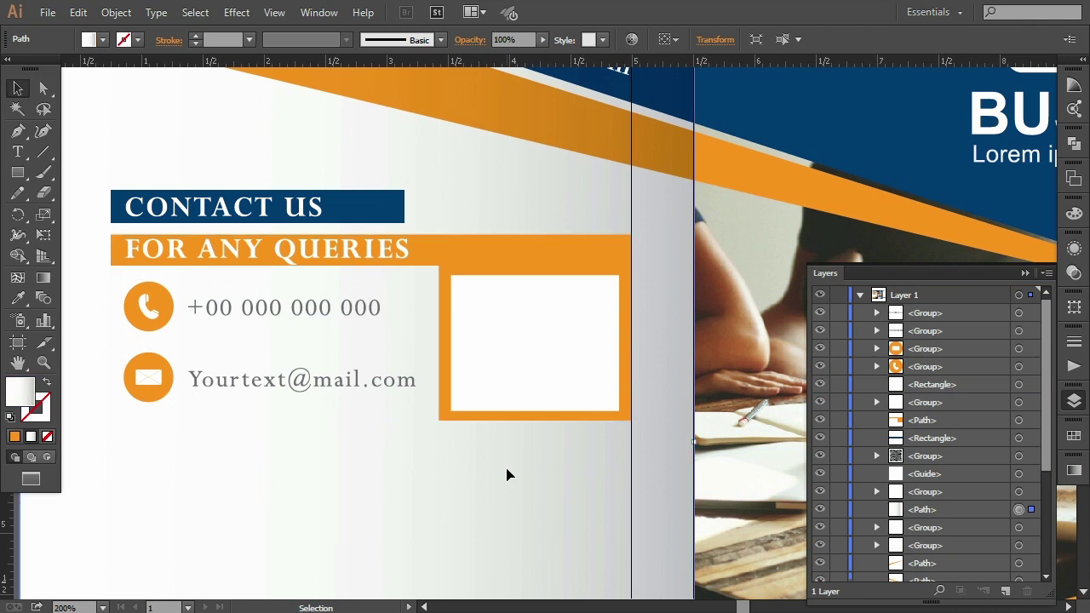
pyautogui.click(1022, 276)
# - Raise the white inset rectangle's top edge up to the orange bar
pyautogui.hotkey('ctrl', '+')
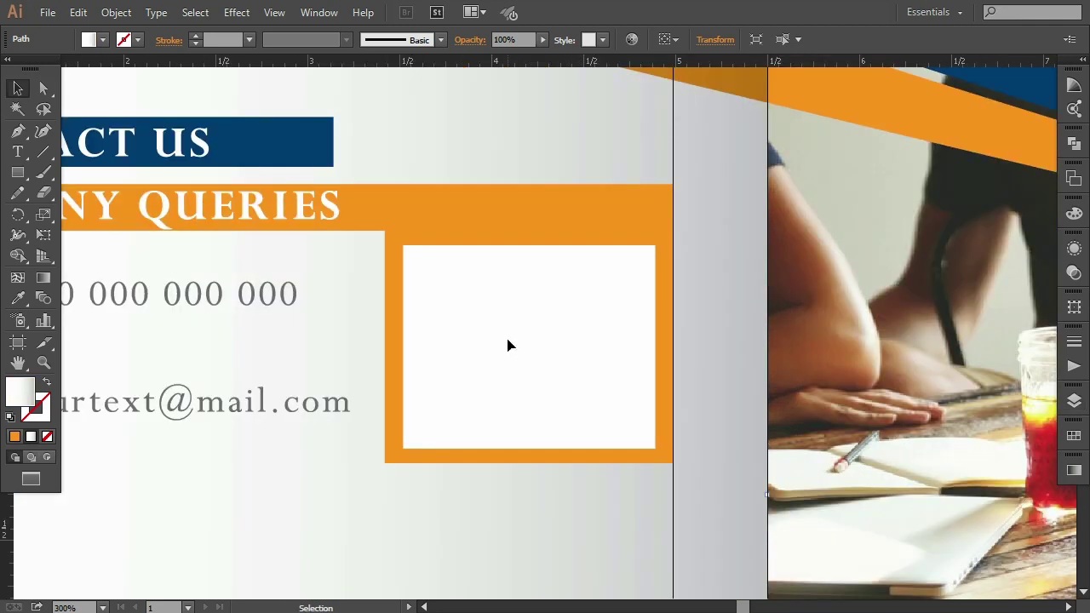
pyautogui.click(508, 343)
pyautogui.moveTo(531, 242); pyautogui.dragTo(535, 233)
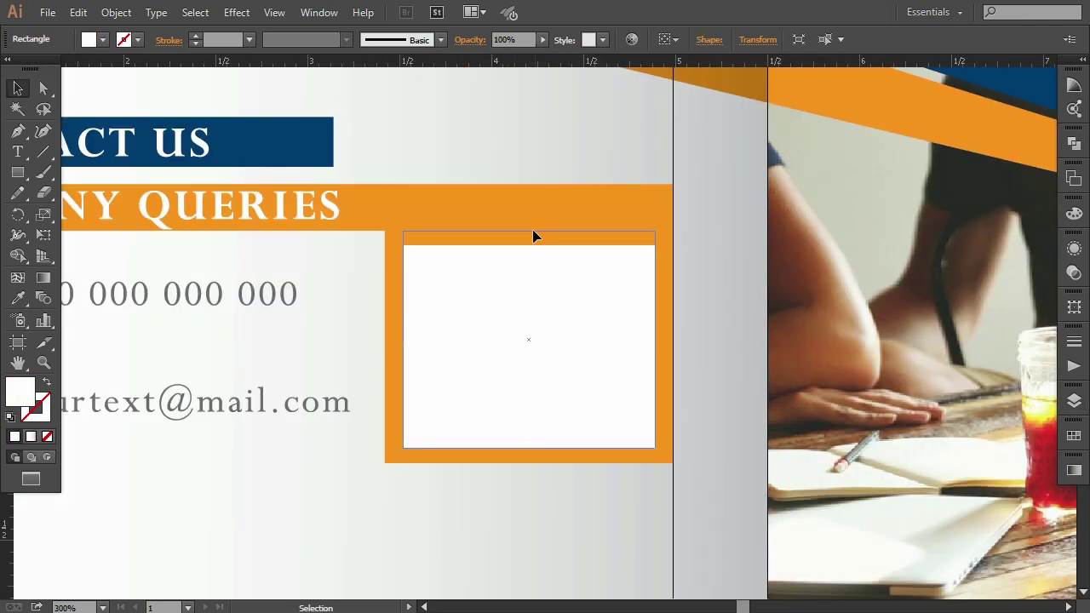
pyautogui.click(341, 469)
pyautogui.hotkey('ctrl', '+')
# - Check the frame edge with a temporary guide, then select the white inset box and zoom in
pyautogui.moveTo(447, 63); pyautogui.dragTo(446, 200)
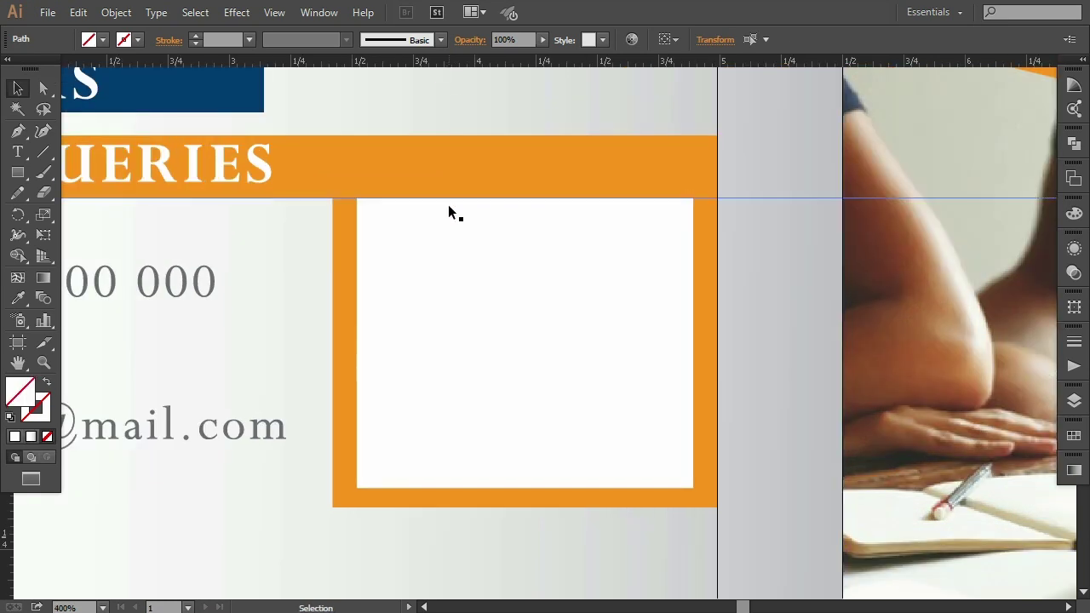
pyautogui.press('Delete')
pyautogui.hotkey('ctrl', '+')
pyautogui.hotkey('ctrl', '-')
pyautogui.hotkey('ctrl', '-')
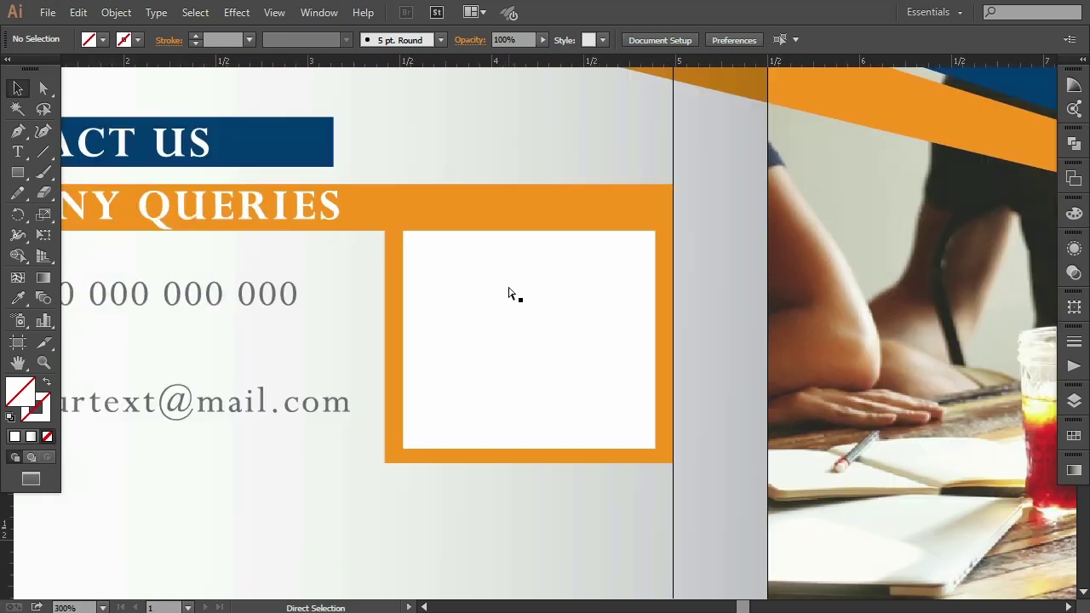
pyautogui.hotkey('ctrl', '-')
pyautogui.hotkey('ctrl', '-')
pyautogui.hotkey('ctrl', '-')
pyautogui.scroll(-1, 553, 409)
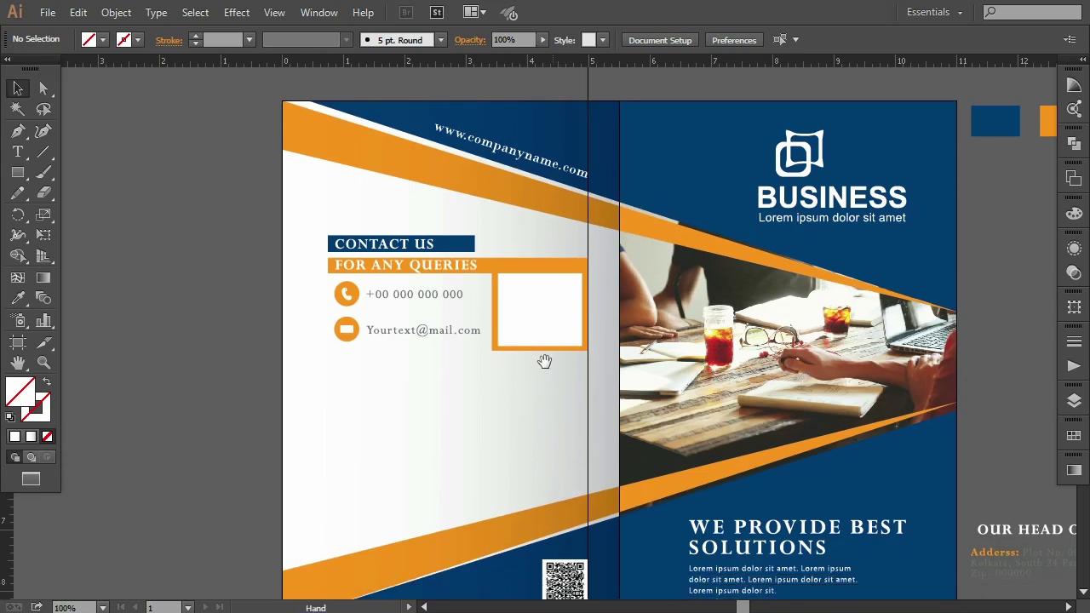
pyautogui.click(528, 316)
pyautogui.hotkey('ctrl', '+')
# - Place agent-business-call-center-41280.jpeg from the Desktop\IMAGE\24 folder
pyautogui.click(47, 12)
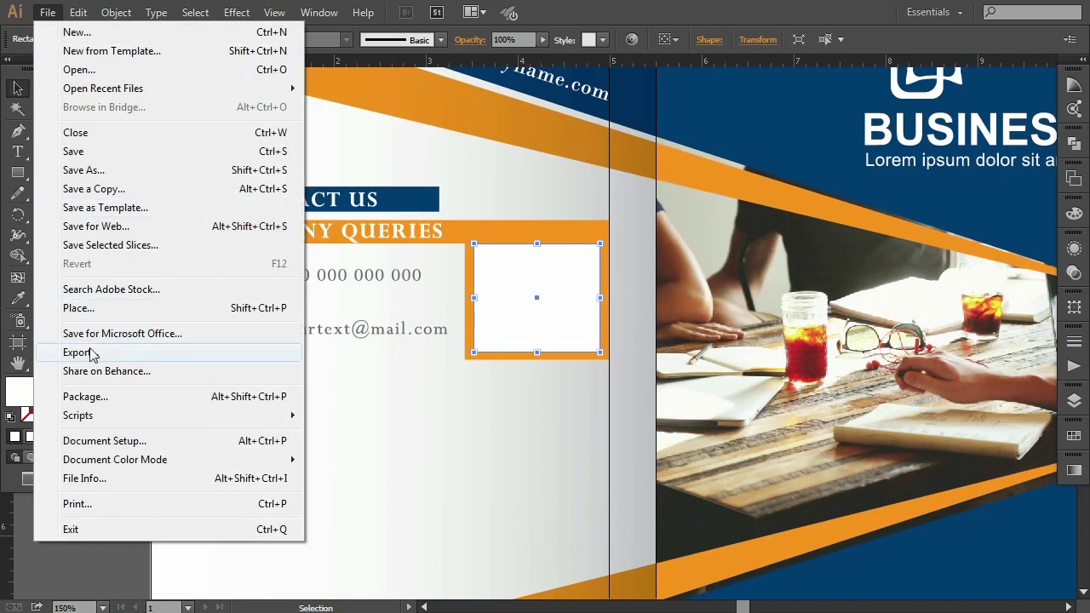
pyautogui.click(80, 308)
pyautogui.click(313, 39)
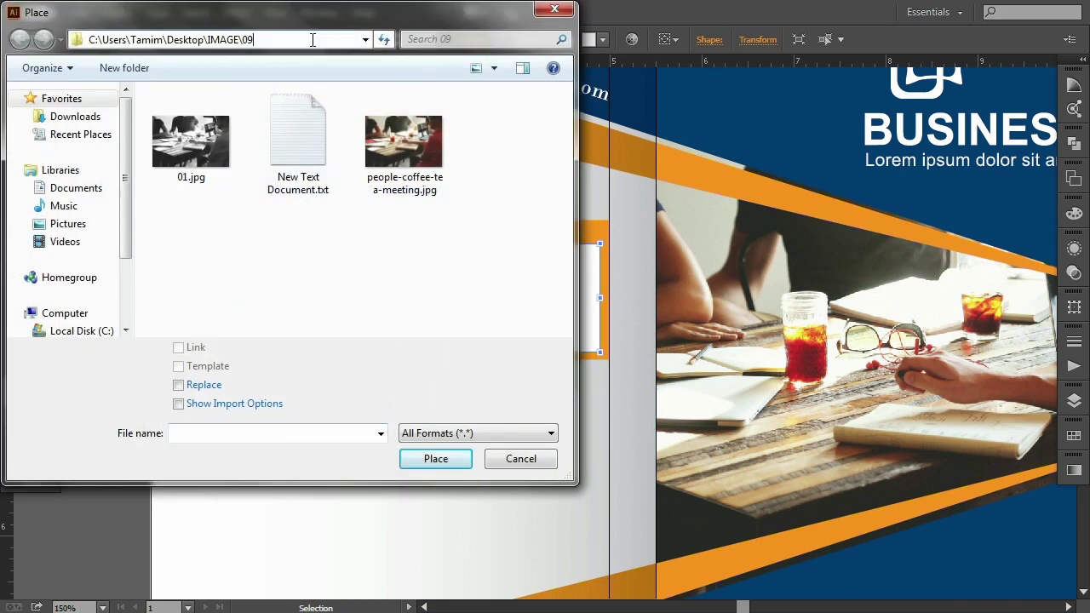
pyautogui.press('BackSpace')
pyautogui.press('BackSpace')
pyautogui.press('Return')
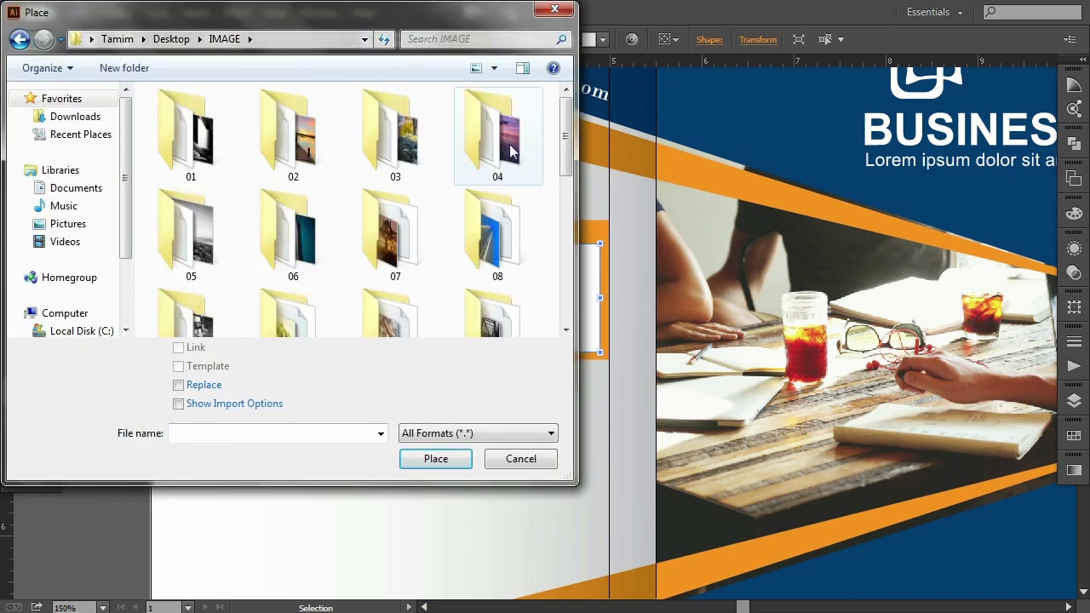
pyautogui.scroll(-5, 562, 164)
pyautogui.doubleClick(497, 140)
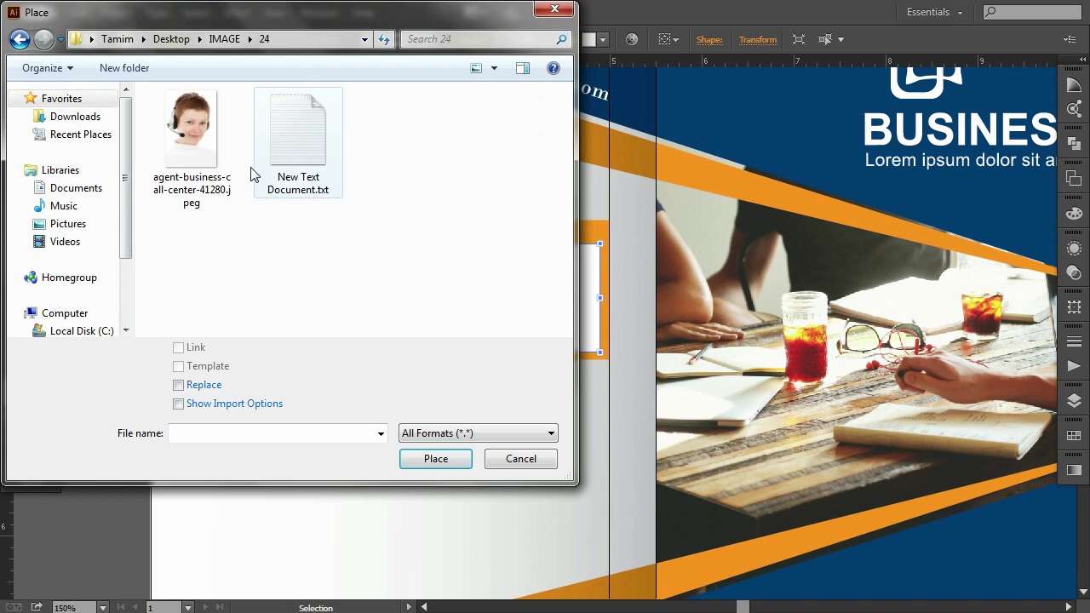
pyautogui.click(192, 136)
pyautogui.click(435, 458)
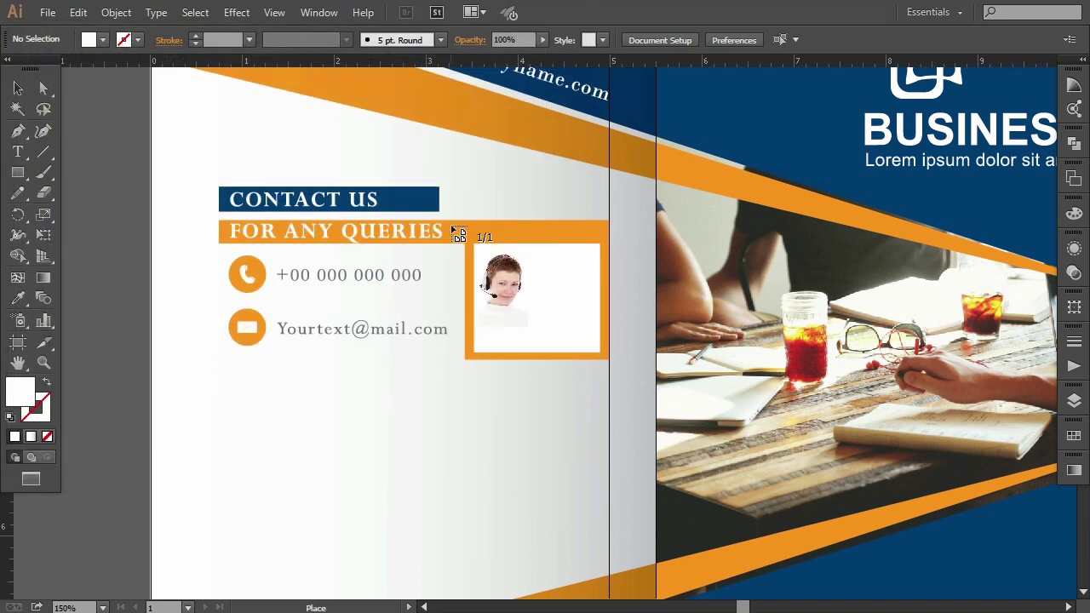
# - Position the photo over the frame, layer it below the white rectangle, and make a clipping mask
pyautogui.moveTo(627, 400); pyautogui.dragTo(619, 407)
pyautogui.moveTo(518, 370); pyautogui.dragTo(534, 369)
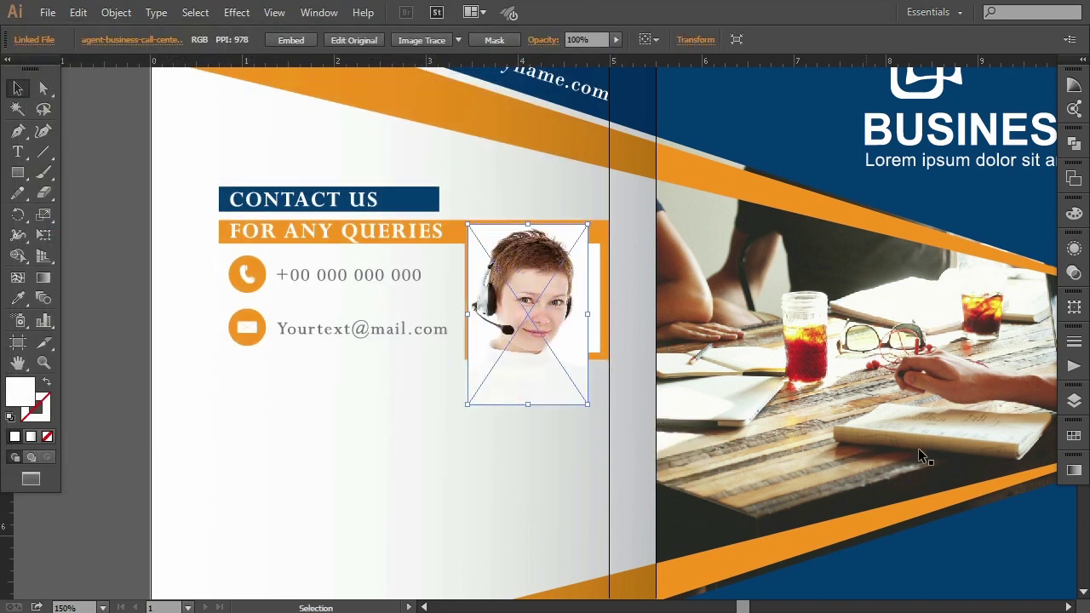
pyautogui.click(1073, 400)
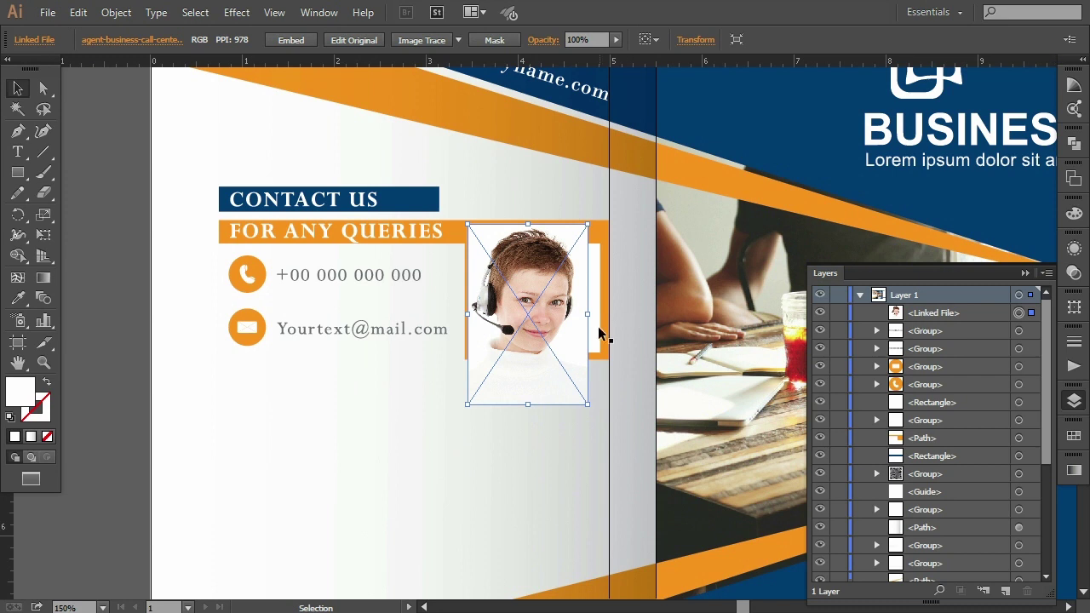
pyautogui.moveTo(933, 313); pyautogui.dragTo(933, 393)
pyautogui.keyDown('shift'); pyautogui.click(1019, 384); pyautogui.keyUp('shift')
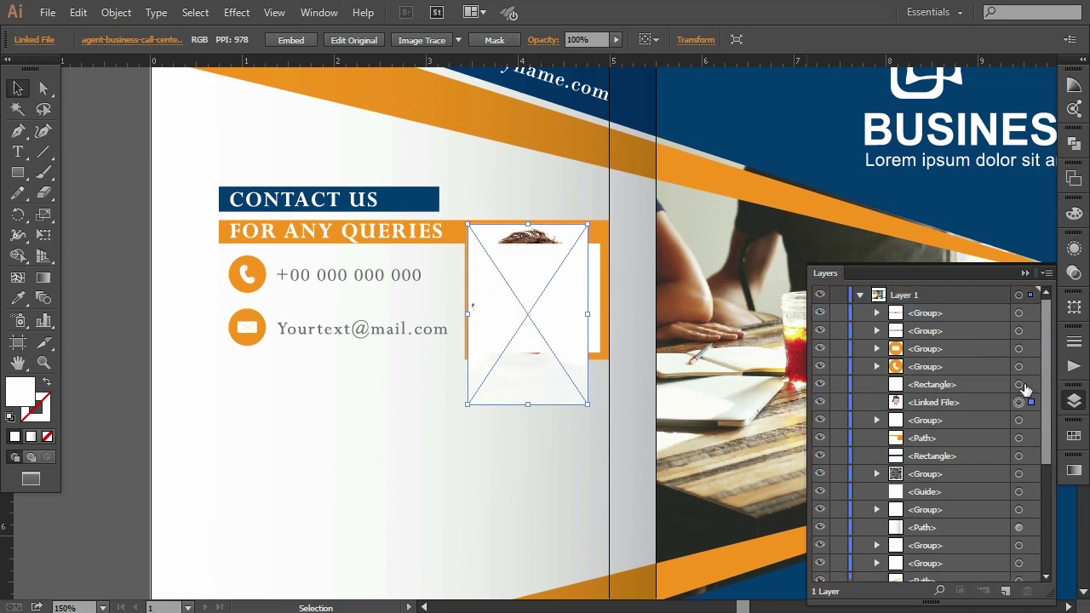
pyautogui.click(116, 12)
pyautogui.click(426, 536)
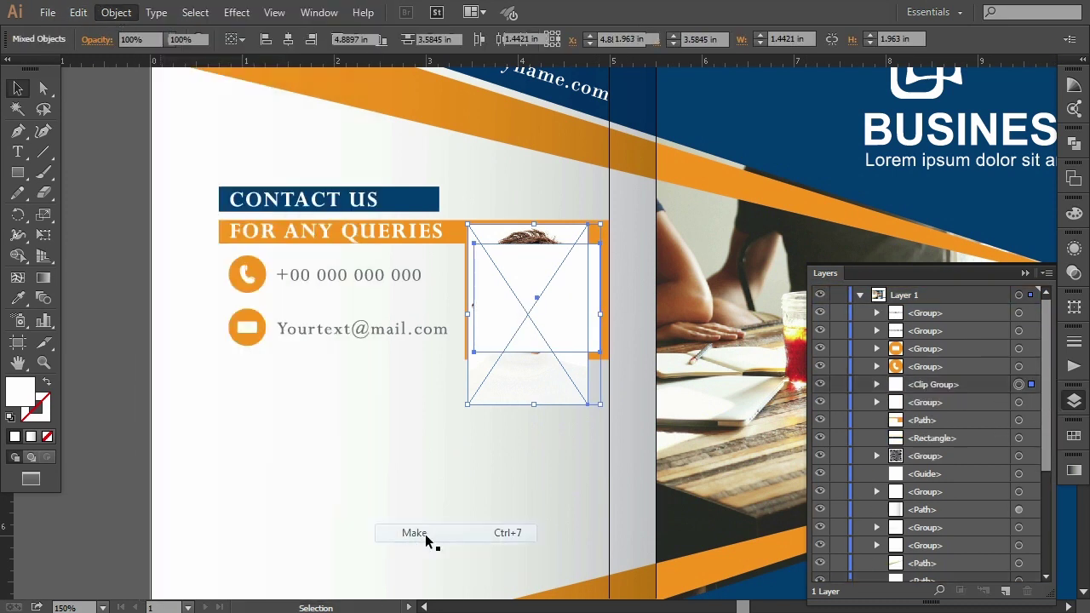
# - Nudge and enlarge the headset photo inside the clipping mask to fill the frame
pyautogui.click(877, 385)
pyautogui.click(1018, 420)
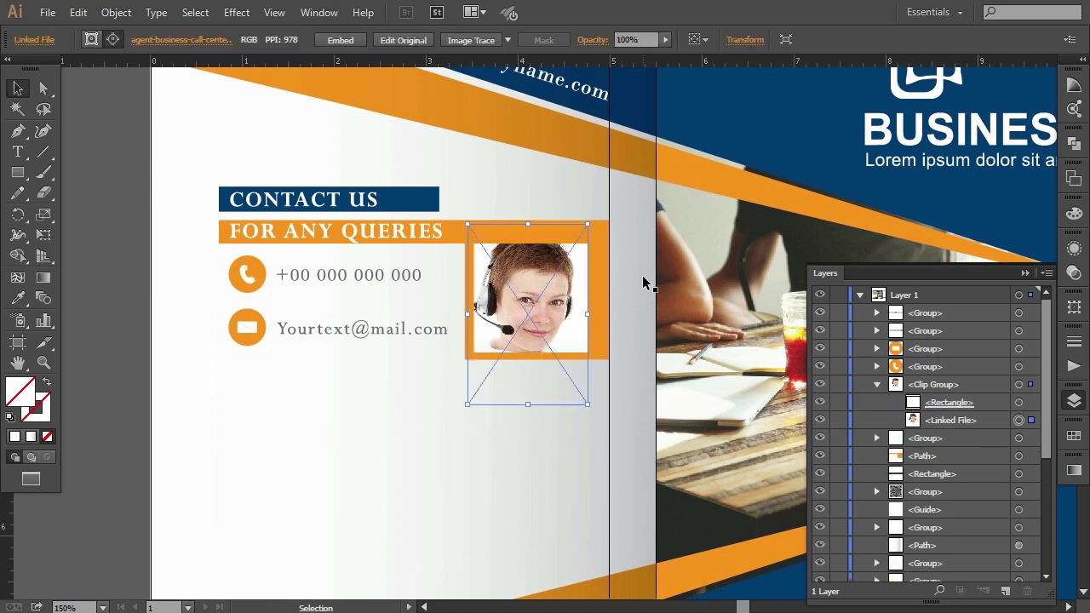
pyautogui.press('Right')
pyautogui.press('Right')
pyautogui.press('Right')
pyautogui.press('Right')
pyautogui.hotkey('ctrl', '=')
pyautogui.hotkey('ctrl', '=')
pyautogui.press('Right')
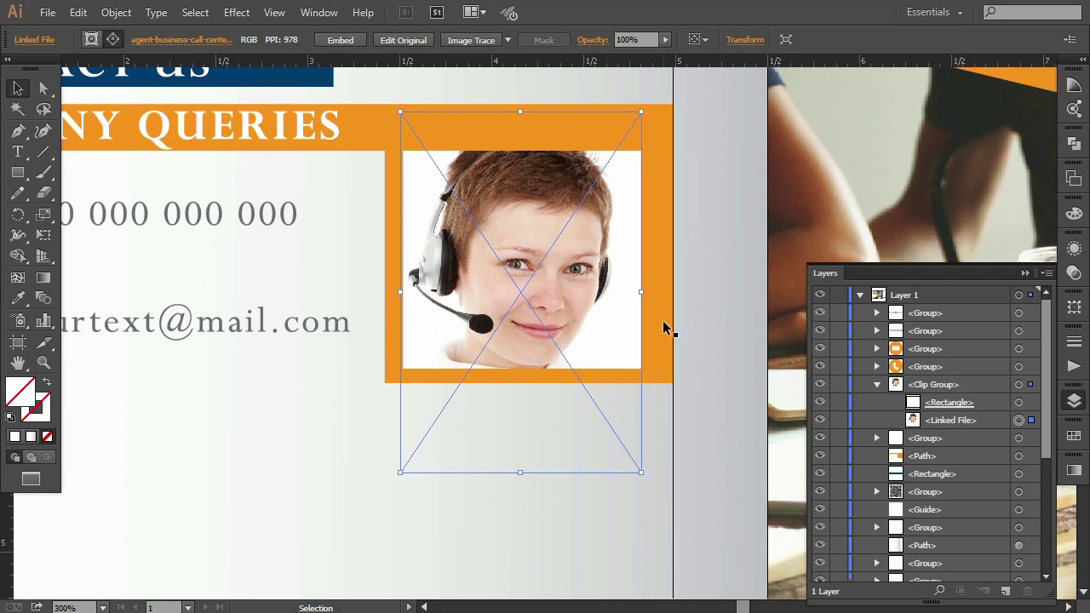
pyautogui.moveTo(643, 113)
pyautogui.mouseDown()
pyautogui.moveTo(653, 92)
pyautogui.moveTo(628, 132)
pyautogui.mouseUp()
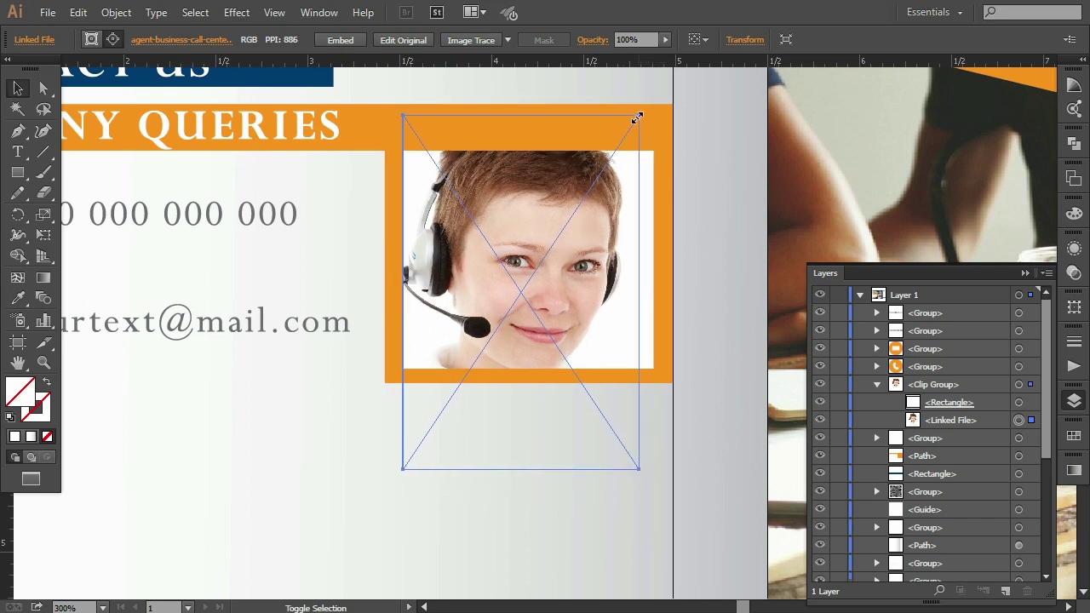
pyautogui.click(1018, 403)
pyautogui.click(1019, 420)
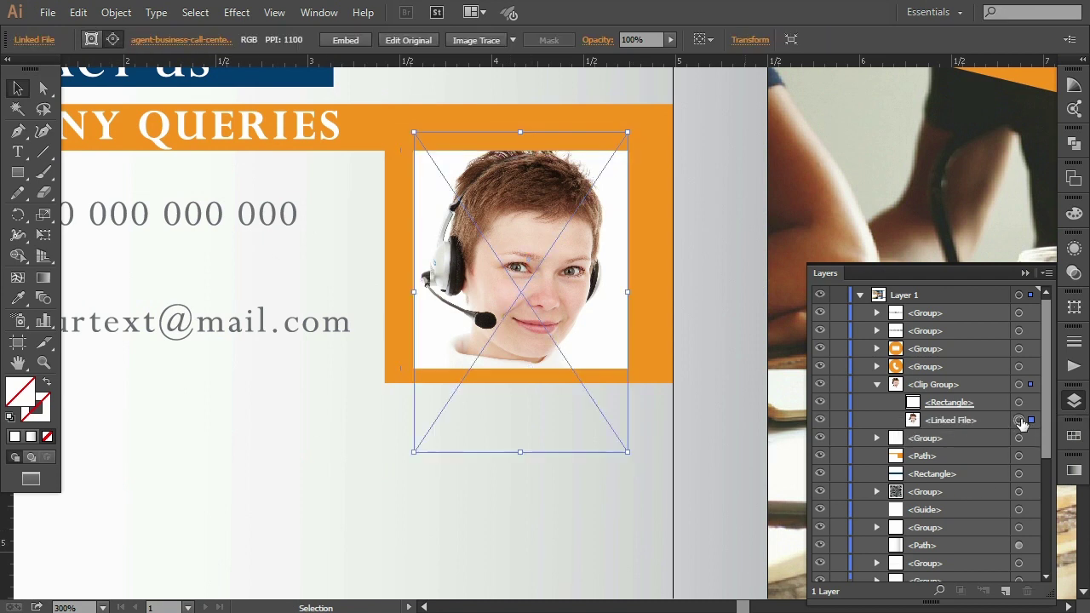
pyautogui.moveTo(628, 455)
pyautogui.mouseDown()
pyautogui.moveTo(640, 492)
pyautogui.moveTo(620, 441)
pyautogui.moveTo(633, 469)
pyautogui.mouseUp()
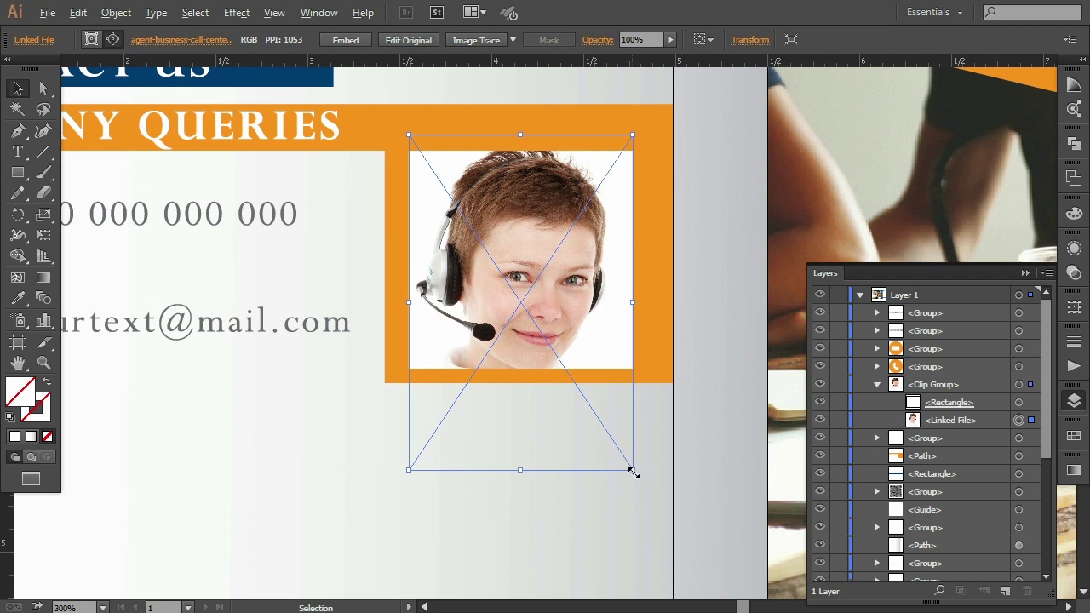
pyautogui.moveTo(633, 472); pyautogui.dragTo(628, 459)
# - Nudge the photo's clipping-path corners with Direct Selection to straighten its left edge
pyautogui.click(573, 516)
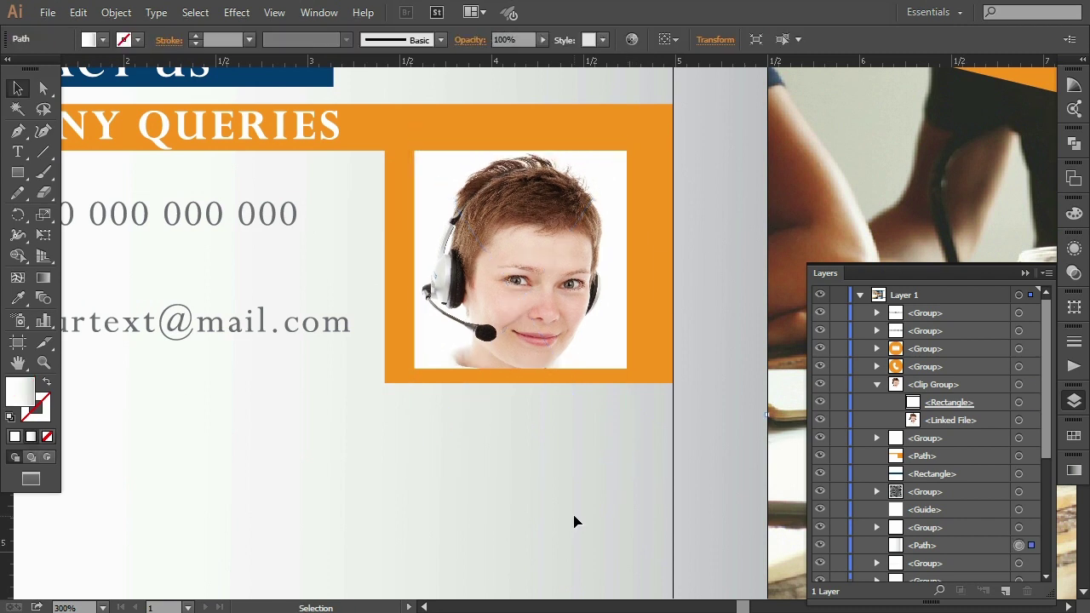
pyautogui.click(1018, 403)
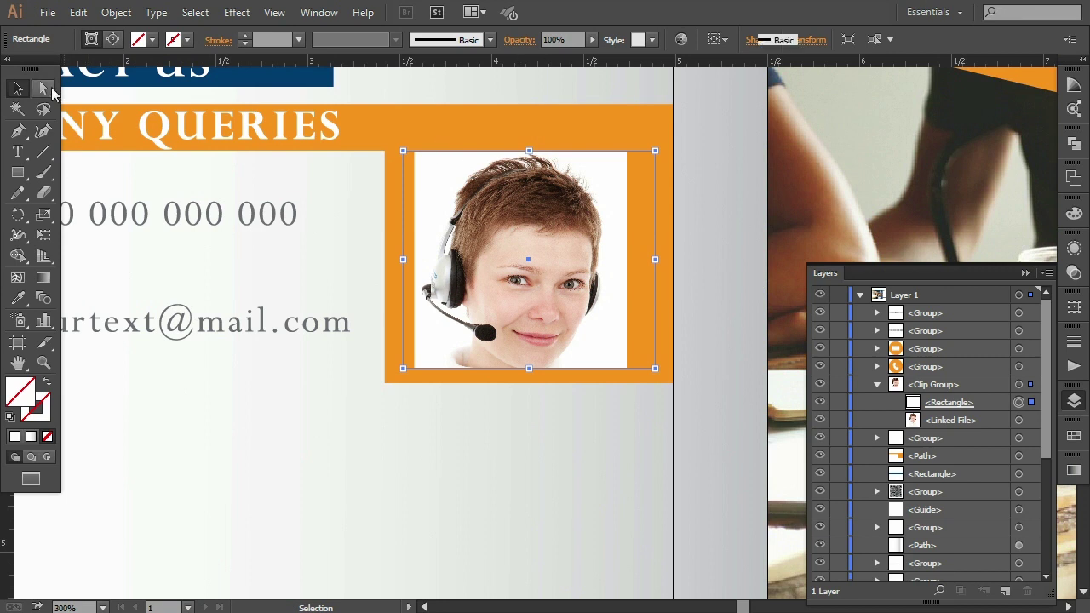
pyautogui.click(43, 87)
pyautogui.click(404, 152)
pyautogui.press('Right')
pyautogui.press('Right')
pyautogui.press('Right')
pyautogui.press('Right')
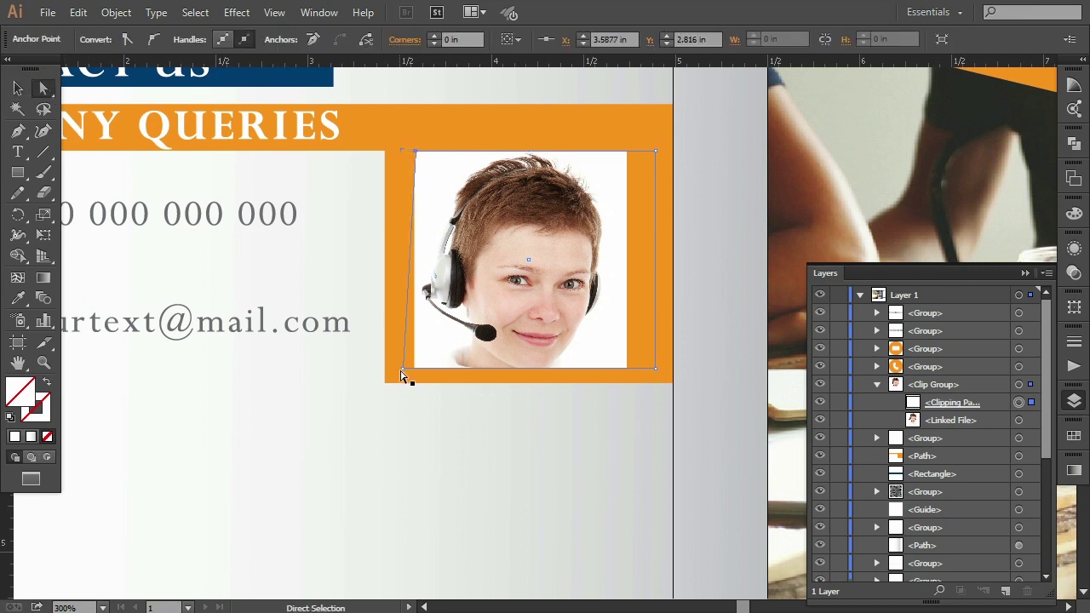
pyautogui.press('Right')
pyautogui.press('Right')
pyautogui.press('Right')
pyautogui.press('Right')
pyautogui.press('Right')
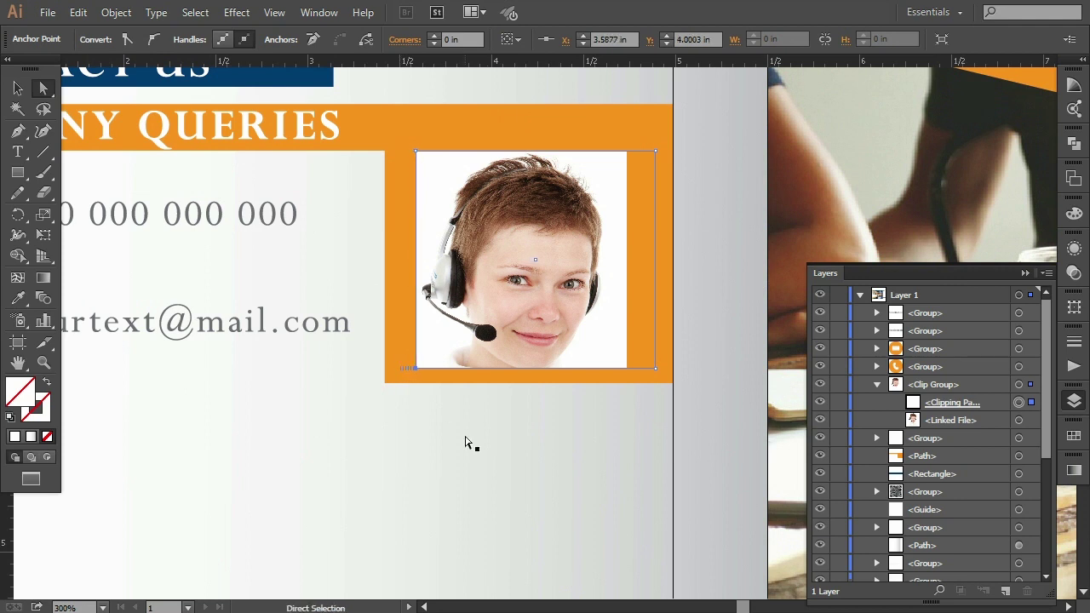
pyautogui.press('Left')
pyautogui.press('Left')
pyautogui.press('Left')
pyautogui.press('Left')
pyautogui.press('Left')
pyautogui.press('Left')
pyautogui.press('Left')
pyautogui.press('Left')
pyautogui.press('Left')
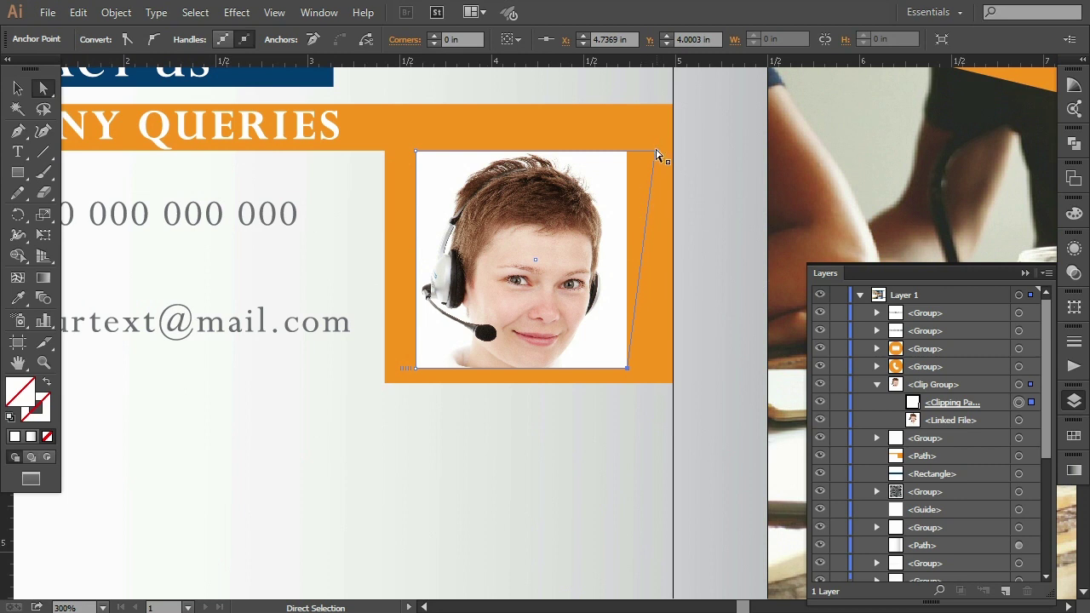
pyautogui.press('Left')
pyautogui.press('Left')
pyautogui.press('Left')
pyautogui.press('Left')
pyautogui.press('Left')
pyautogui.press('Left')
pyautogui.press('Left')
pyautogui.press('Left')
pyautogui.press('Left')
# - Shift the orange frame's top-left corner right and its bottom-left corner slightly left
pyautogui.click(598, 420)
pyautogui.click(385, 271)
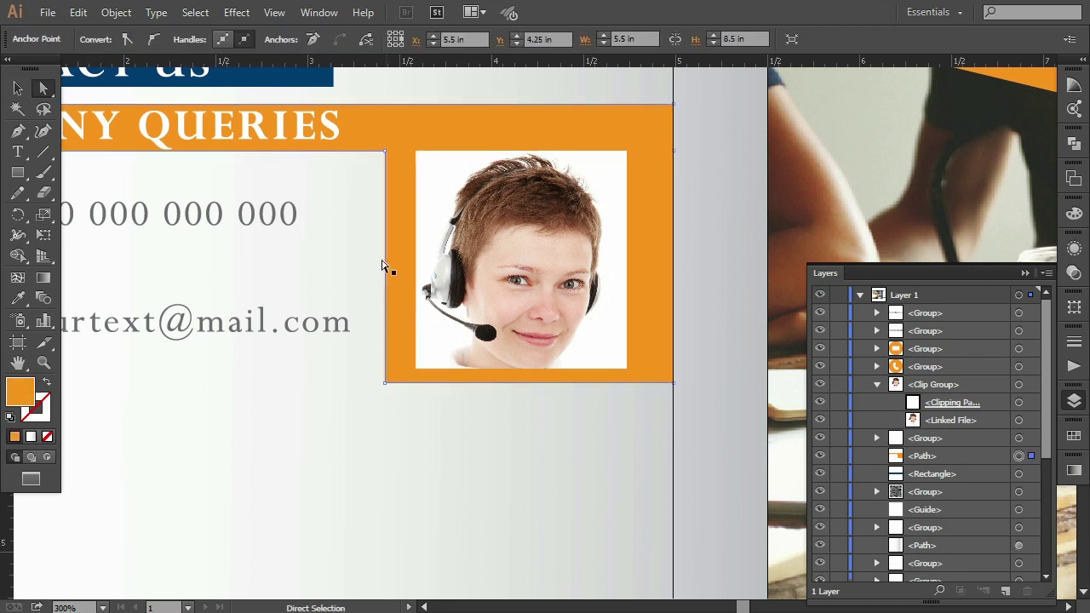
pyautogui.click(385, 151)
pyautogui.press('Right')
pyautogui.press('Right')
pyautogui.press('Right')
pyautogui.press('Right')
pyautogui.press('Right')
pyautogui.press('Right')
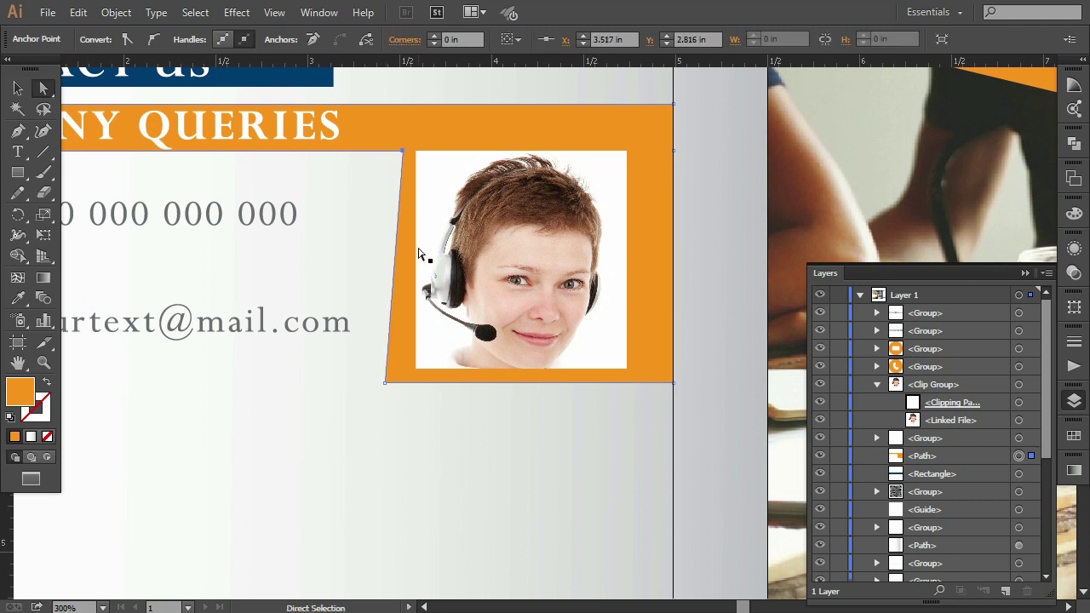
pyautogui.press('Right')
pyautogui.press('Right')
pyautogui.press('Right')
pyautogui.press('Right')
pyautogui.press('Right')
pyautogui.press('Left')
pyautogui.click(608, 440)
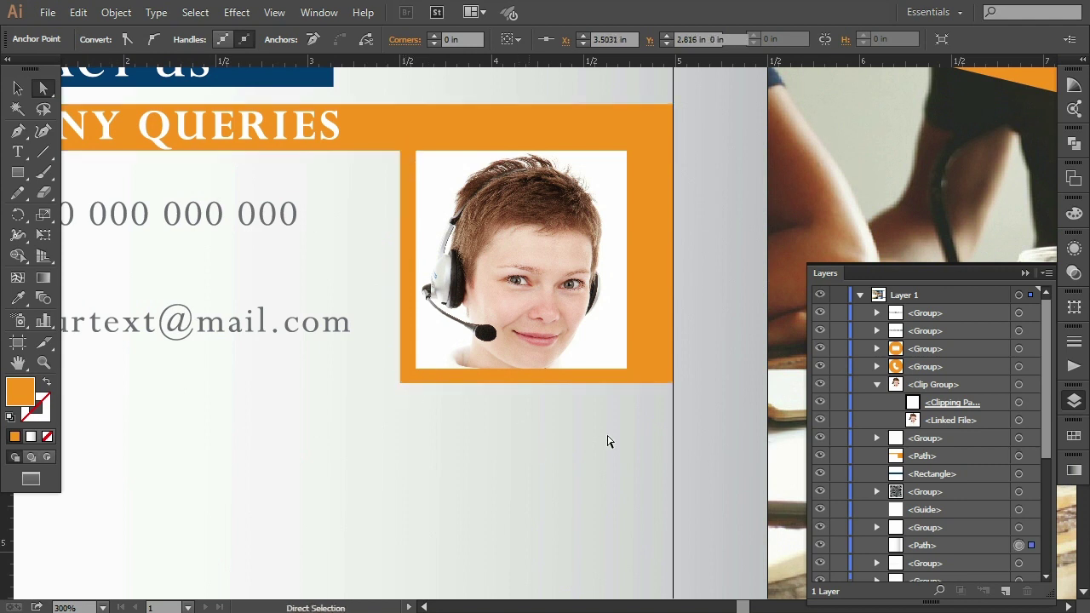
# - Move the clipped agent photo right so it sits evenly inside the frame
pyautogui.press('v')
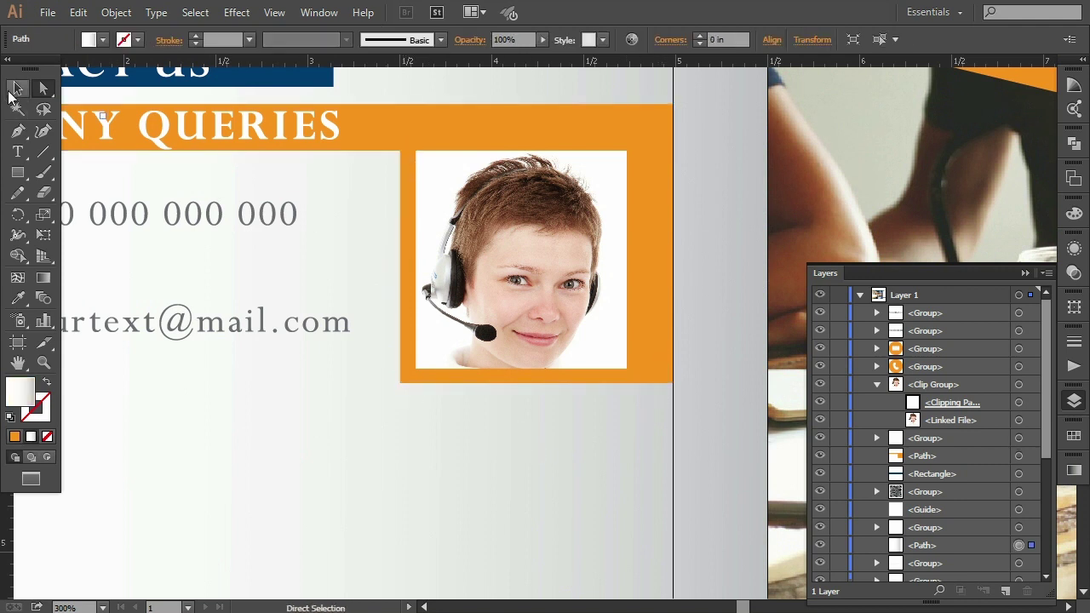
pyautogui.click(1018, 384)
pyautogui.press('Right')
pyautogui.press('Right')
pyautogui.press('Right')
pyautogui.press('Right')
pyautogui.press('Right')
pyautogui.press('Right')
pyautogui.press('Right')
pyautogui.press('Left')
pyautogui.press('Left')
# - Fine-tune the orange frame's top-left and bottom-left corners to narrow its border
pyautogui.press('Right')
pyautogui.click(604, 455)
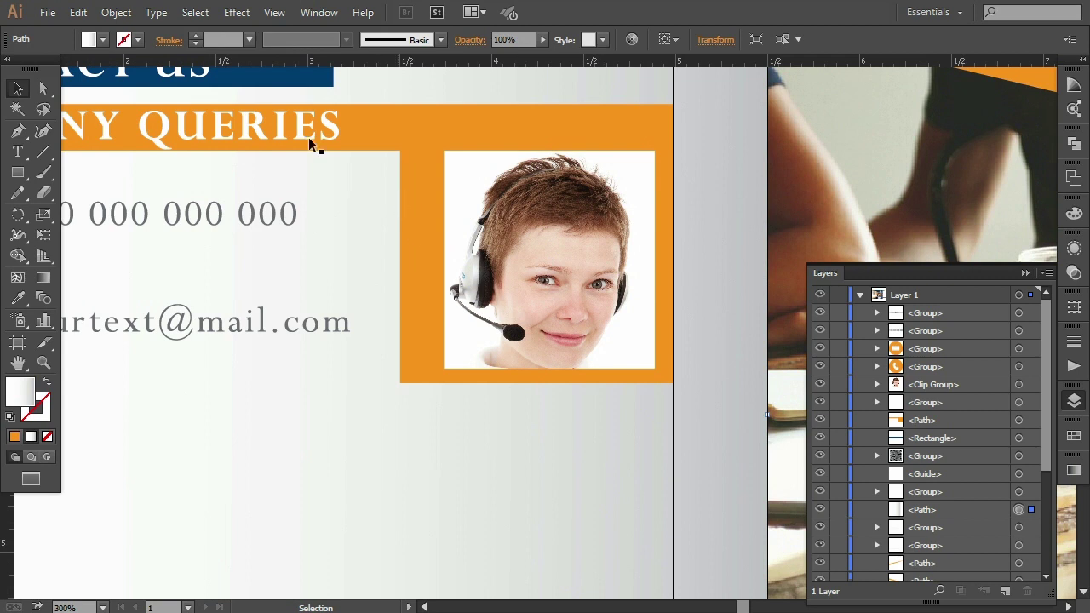
pyautogui.click(47, 91)
pyautogui.click(430, 209)
pyautogui.click(400, 152)
pyautogui.press('Right')
pyautogui.press('Right')
pyautogui.press('Right')
pyautogui.press('Right')
pyautogui.press('Right')
pyautogui.press('Right')
pyautogui.press('Right')
pyautogui.press('Right')
pyautogui.press('Right')
pyautogui.press('Right')
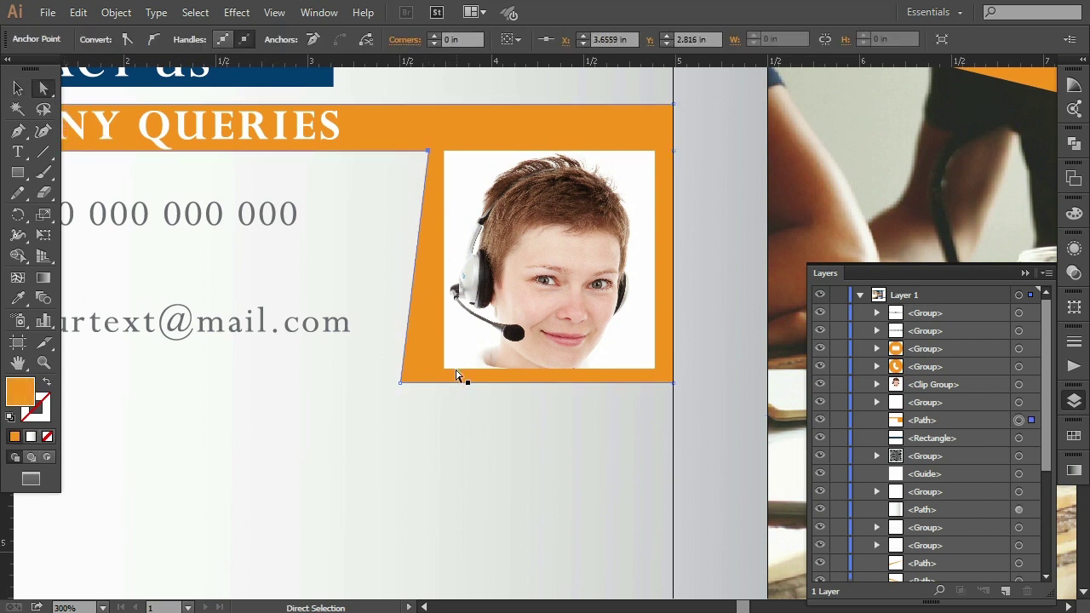
pyautogui.click(401, 384)
pyautogui.press('Right')
pyautogui.press('Right')
pyautogui.press('Right')
pyautogui.press('Right')
pyautogui.press('Right')
pyautogui.press('Right')
pyautogui.press('Right')
pyautogui.press('Right')
pyautogui.press('Right')
pyautogui.press('Left')
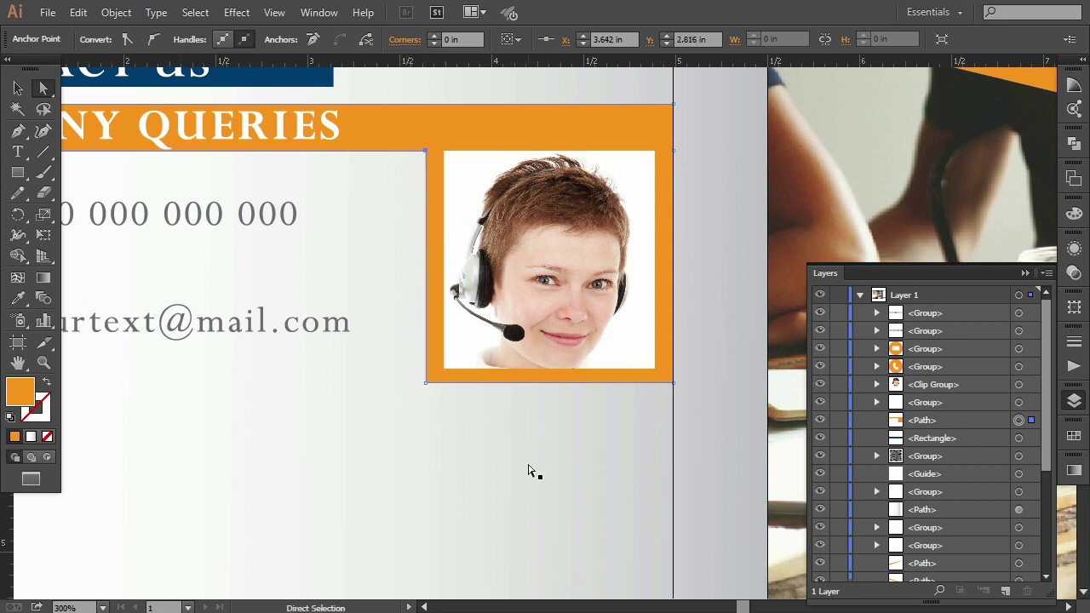
pyautogui.click(528, 467)
pyautogui.click(426, 383)
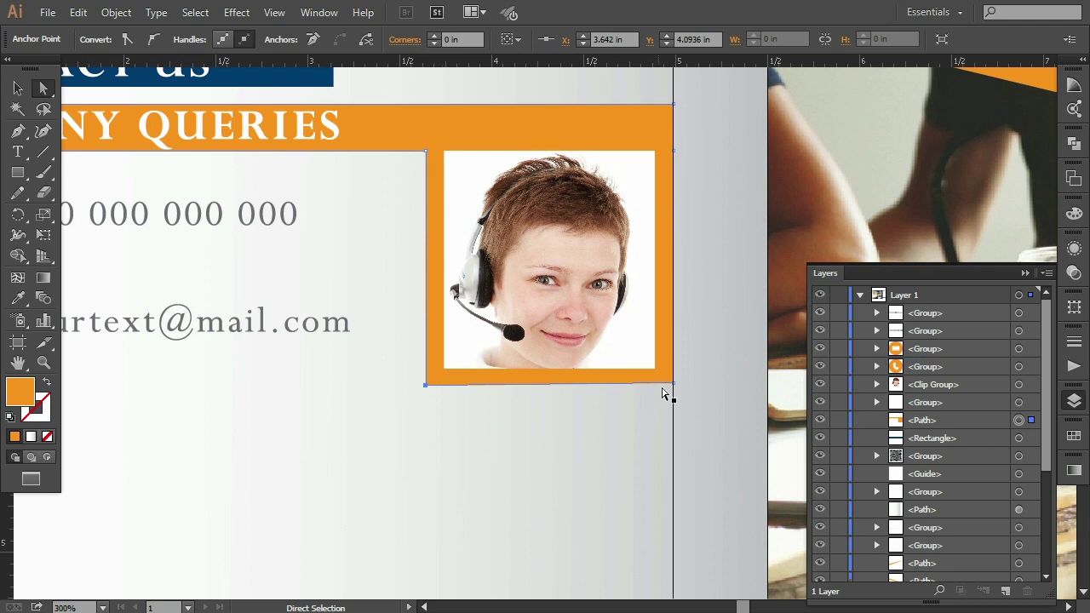
pyautogui.click(622, 457)
# - Nudge the phone and e-mail icons and lines down and right beside the photo frame
pyautogui.hotkey('ctrl', '-')
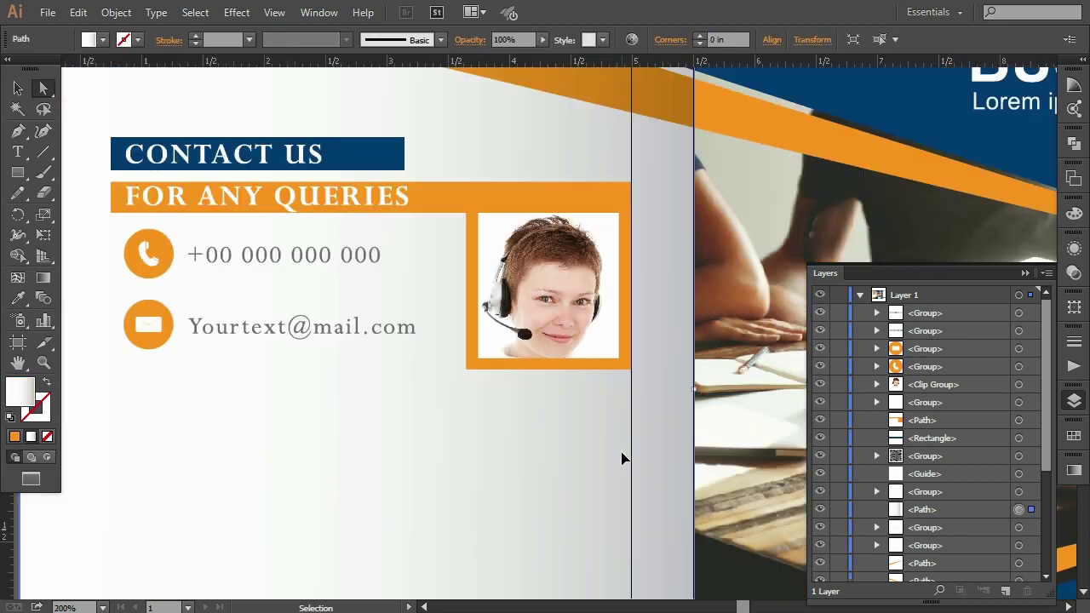
pyautogui.hotkey('ctrl', '-')
pyautogui.click(17, 88)
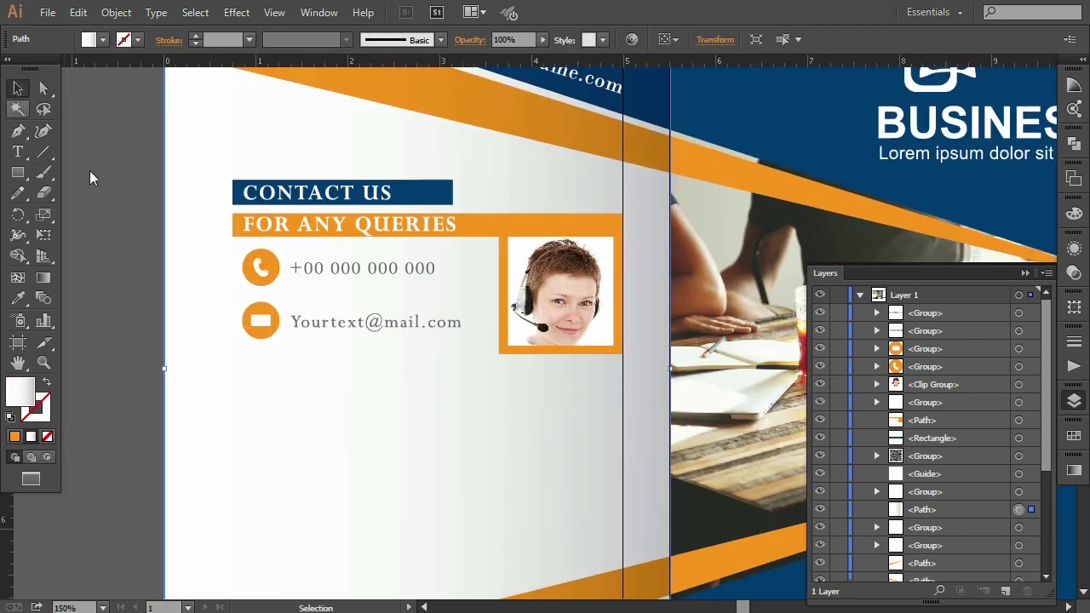
pyautogui.click(260, 267)
pyautogui.keyDown('shift'); pyautogui.click(310, 271); pyautogui.keyUp('shift')
pyautogui.keyDown('shift'); pyautogui.click(309, 326); pyautogui.keyUp('shift')
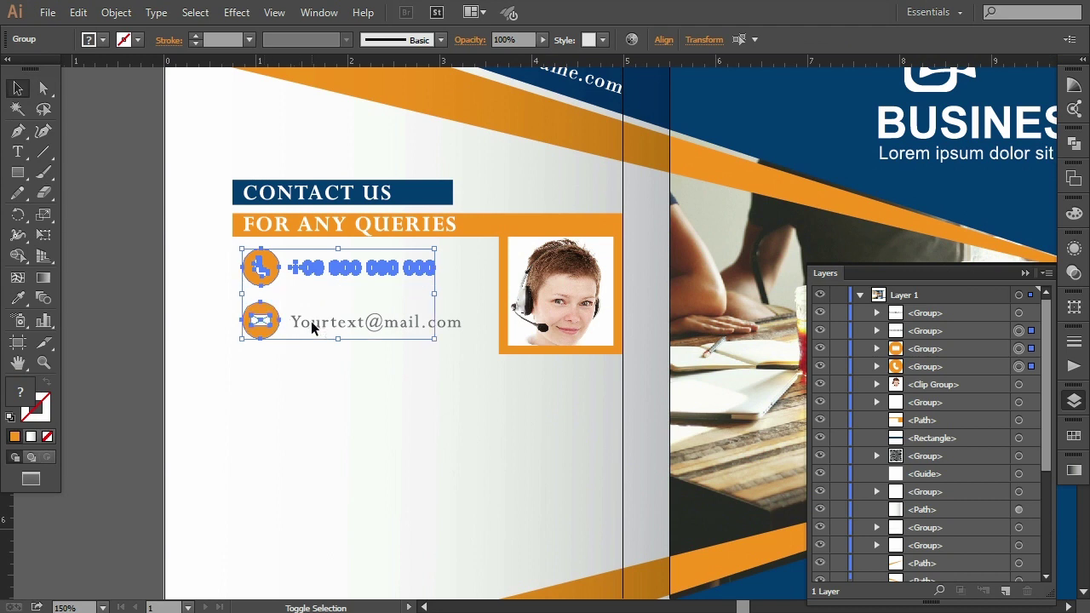
pyautogui.keyDown('shift'); pyautogui.click(311, 321); pyautogui.keyUp('shift')
pyautogui.press('Down')
pyautogui.press('Down')
pyautogui.press('Right')
pyautogui.press('Right')
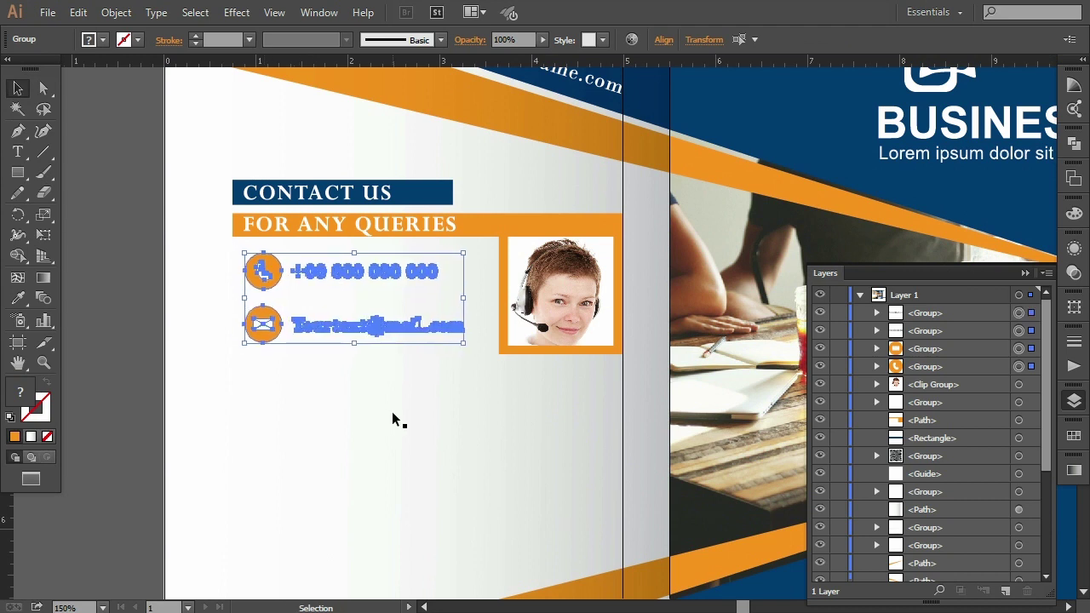
pyautogui.click(391, 415)
# - Collapse Layer 1, close the Layers panel and pan to reveal the OUR HEAD OFFICE text
pyautogui.press('a')
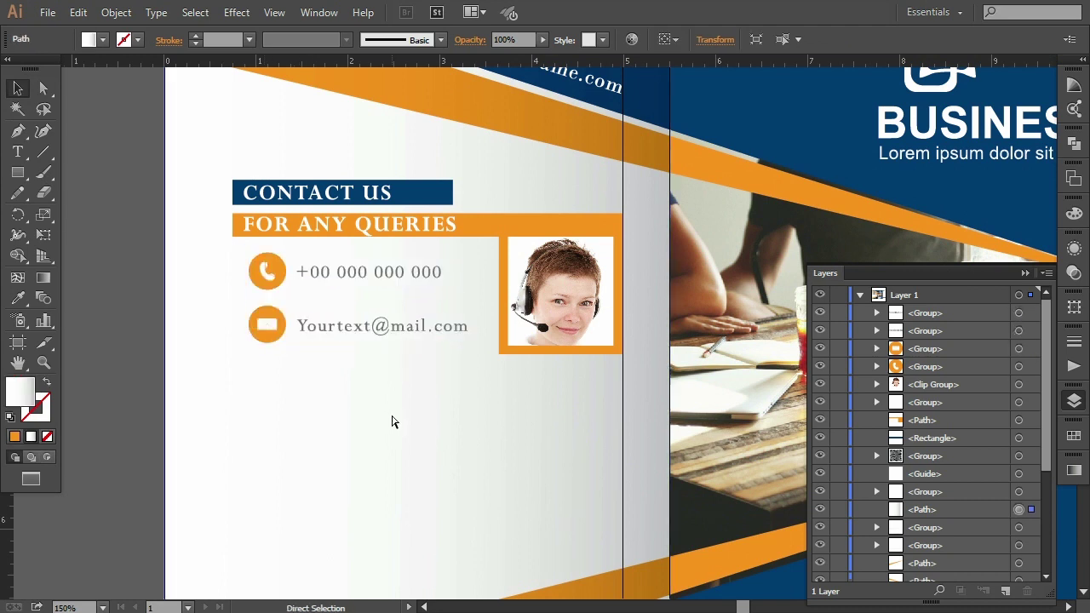
pyautogui.hotkey('ctrl', '-')
pyautogui.hotkey('ctrl', 'z')
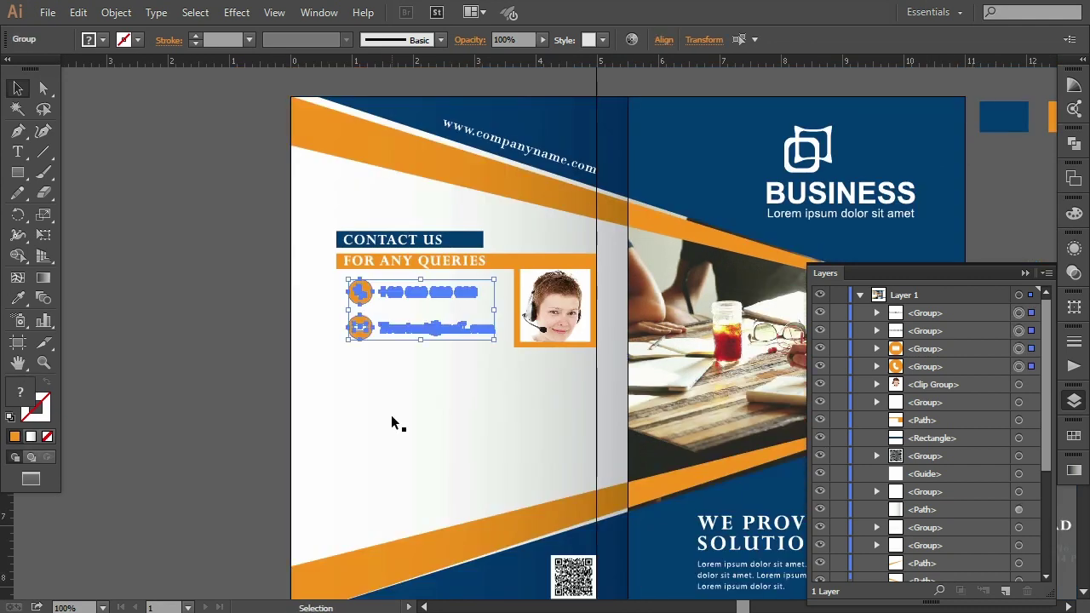
pyautogui.click(203, 387)
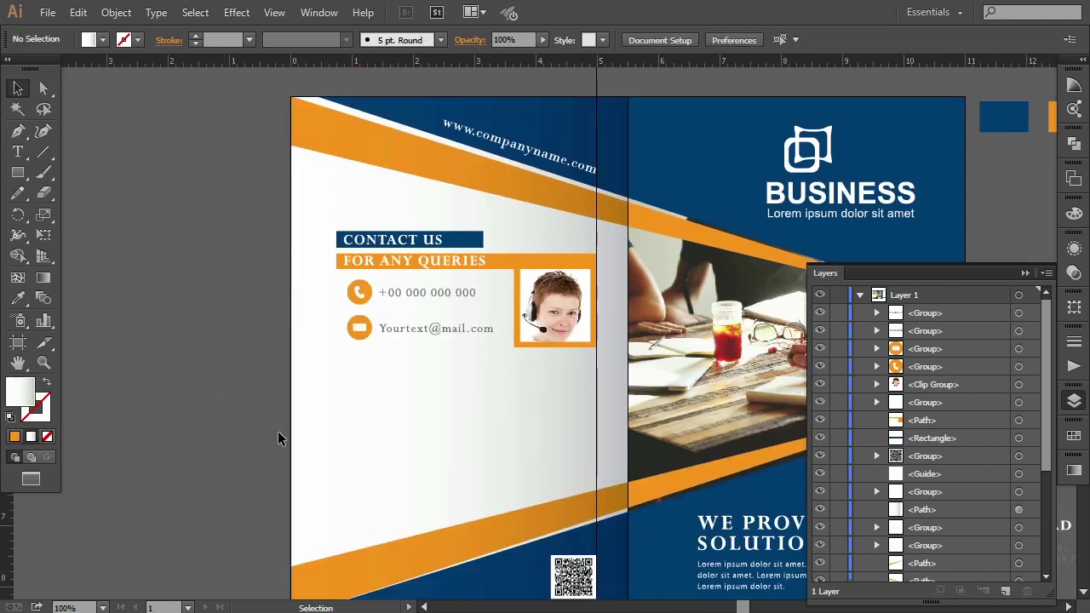
pyautogui.moveTo(534, 431); pyautogui.dragTo(499, 406)
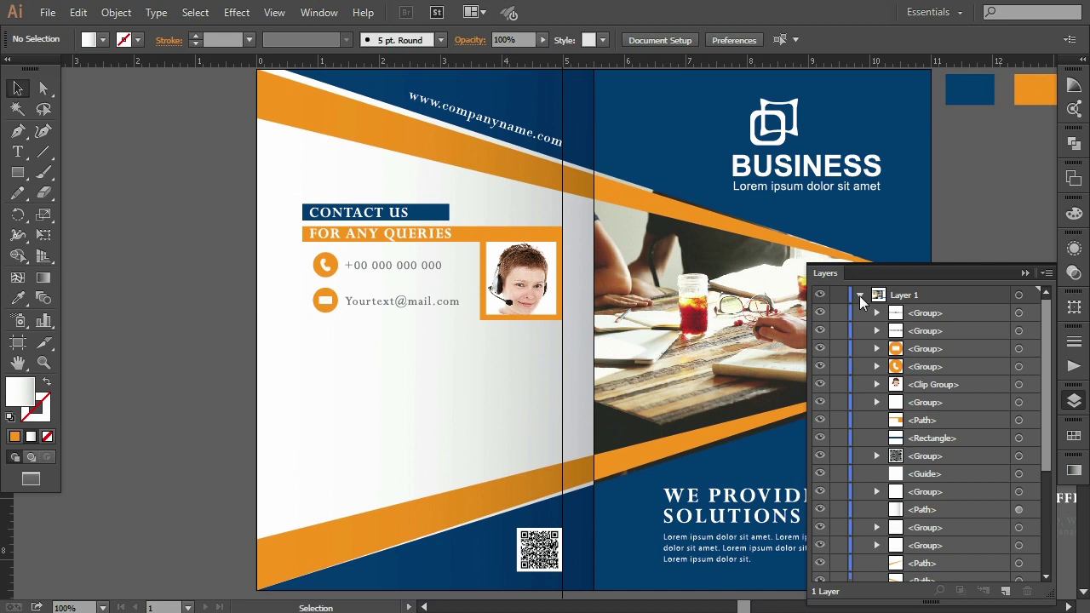
pyautogui.click(859, 296)
pyautogui.click(1024, 274)
pyautogui.moveTo(953, 329); pyautogui.dragTo(861, 310)
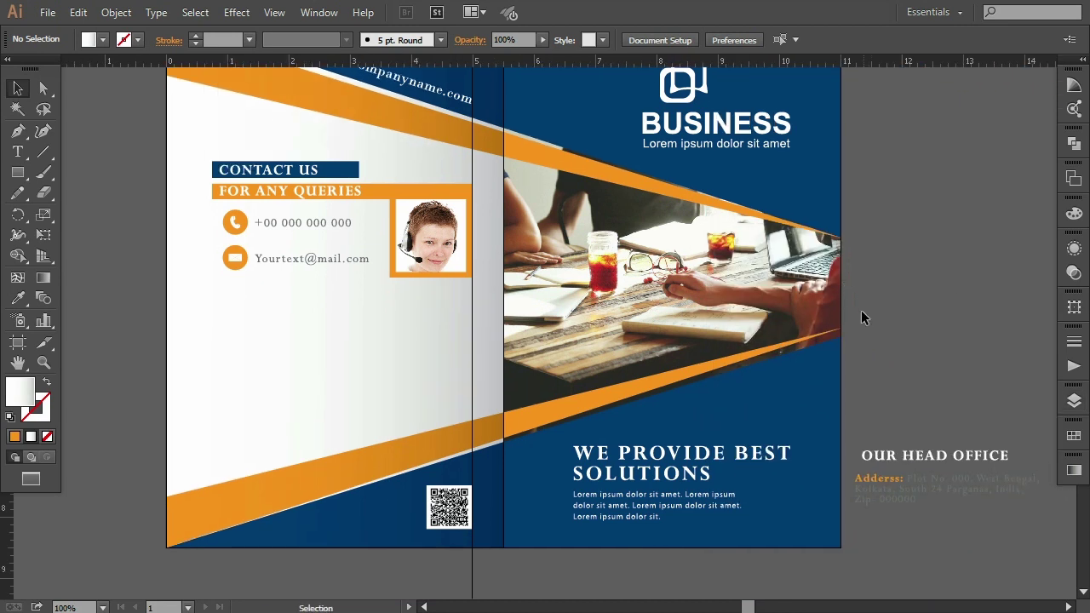
# - Move OUR HEAD OFFICE onto the back panel, bring it to front, and add a left guide
pyautogui.moveTo(916, 454); pyautogui.dragTo(277, 316)
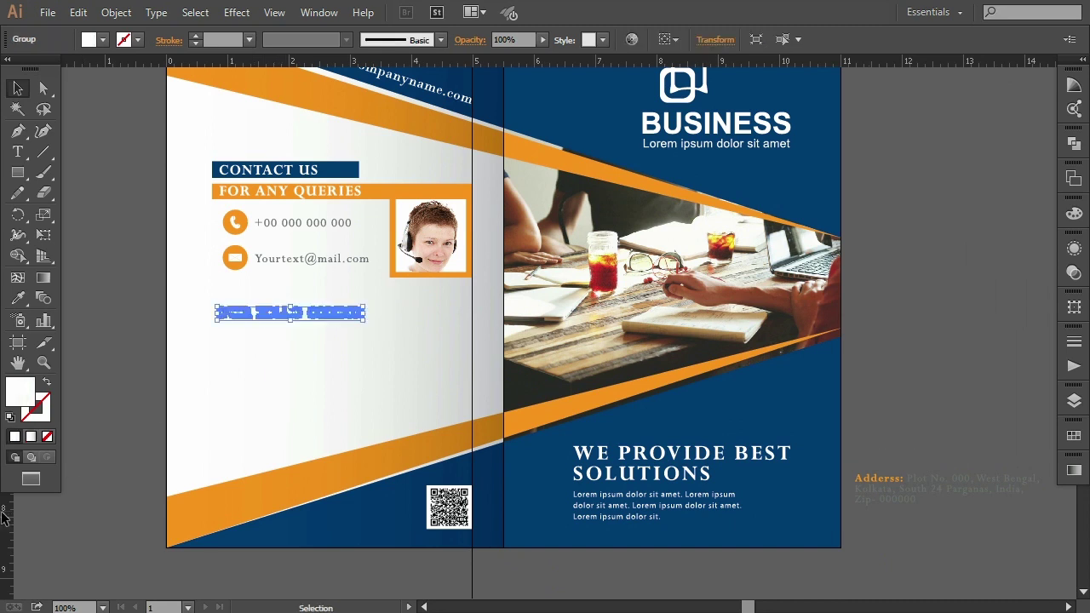
pyautogui.rightClick(284, 322)
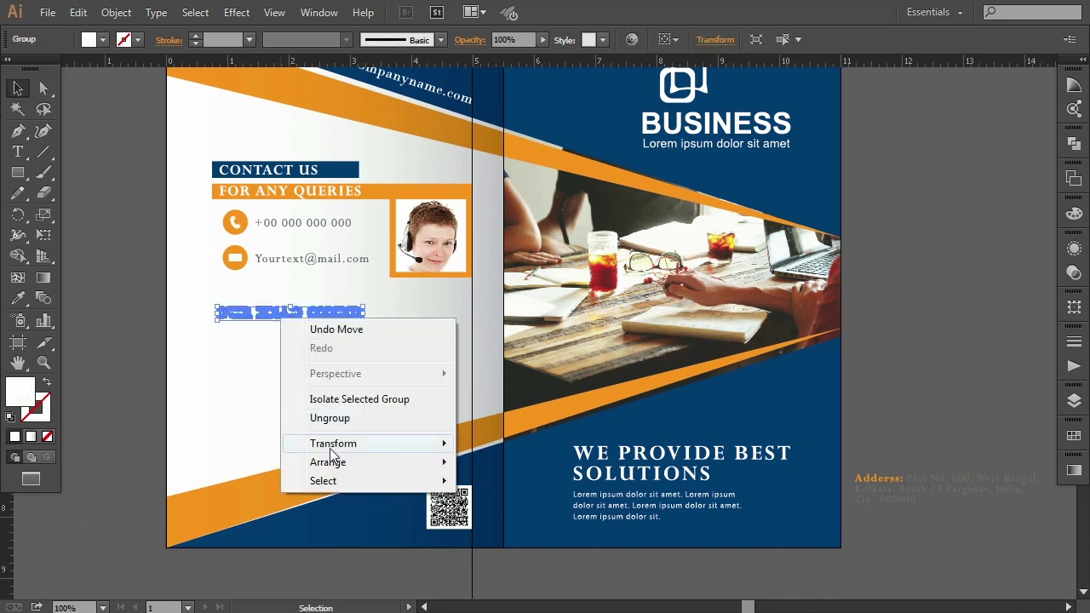
pyautogui.click(511, 460)
pyautogui.moveTo(5, 506); pyautogui.dragTo(213, 543)
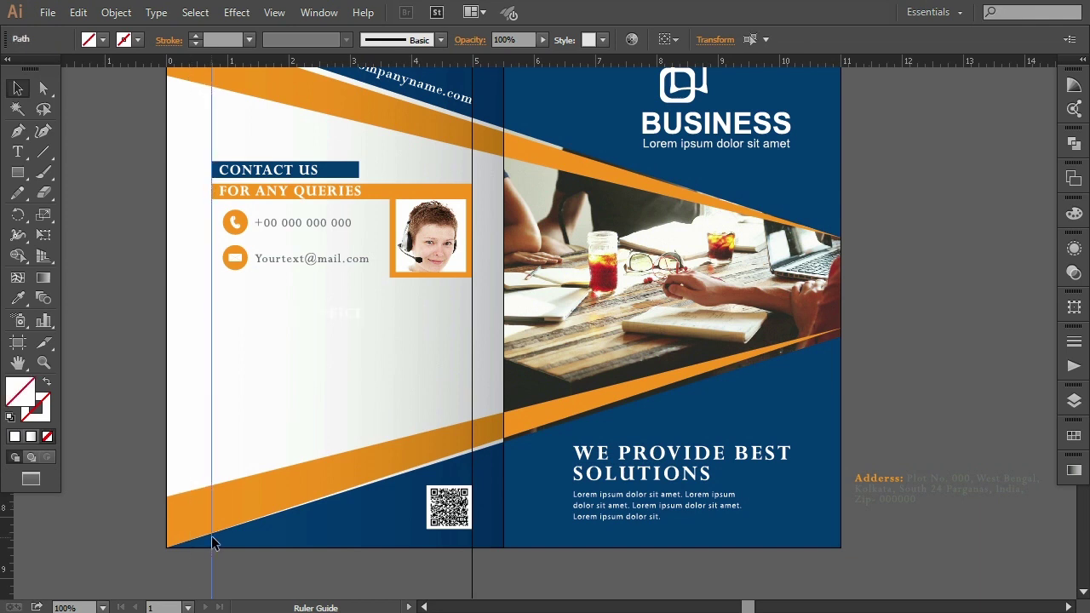
# - Alt-drag a copy of the CONTACT US blue bar down behind the heading
pyautogui.moveTo(350, 173); pyautogui.dragTo(350, 311)
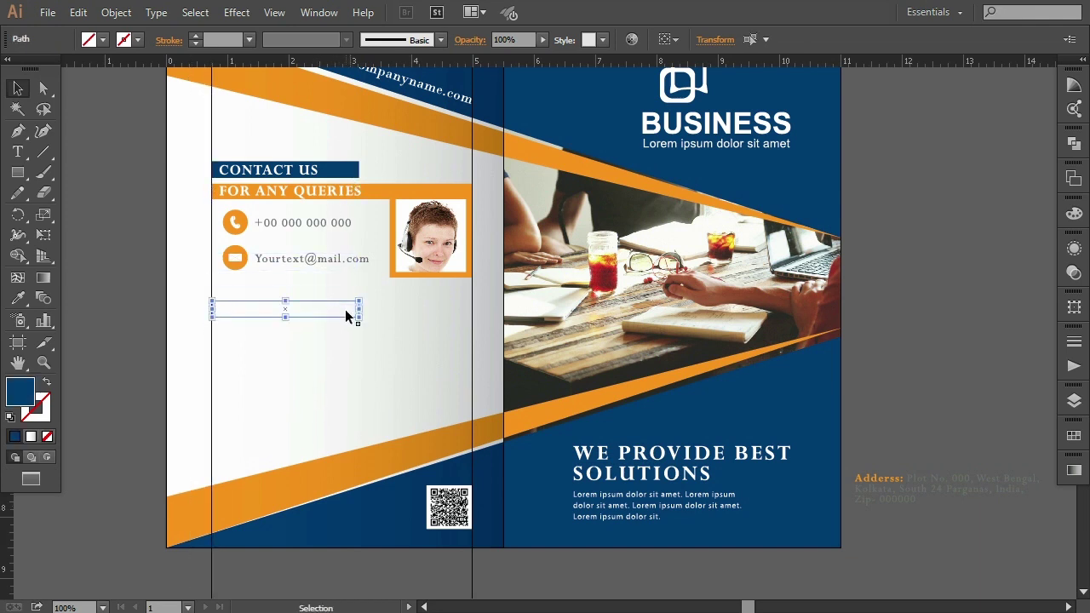
pyautogui.scroll(2, 312, 370)
pyautogui.moveTo(204, 366); pyautogui.dragTo(432, 394)
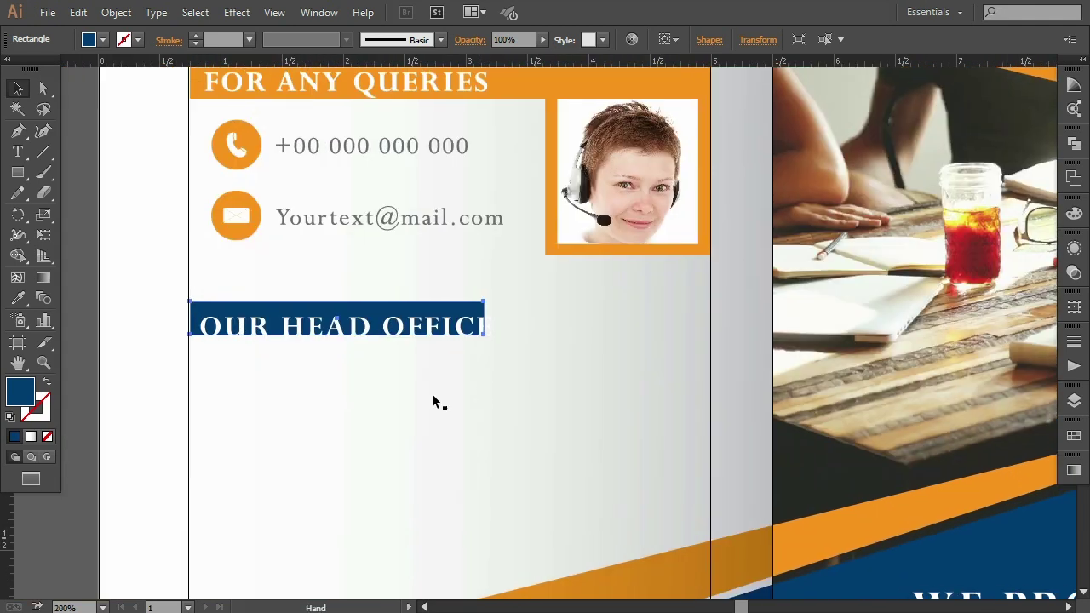
pyautogui.scroll(2, 375, 407)
pyautogui.scroll(1, 341, 378)
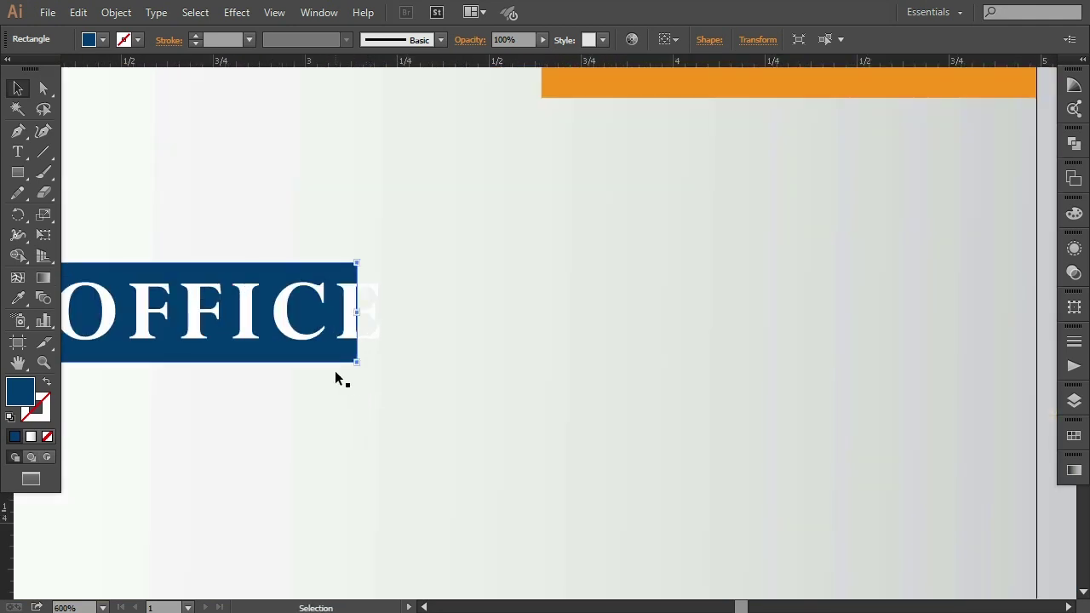
pyautogui.moveTo(272, 358); pyautogui.dragTo(275, 360)
# - Stretch the navy bar rightward so it covers the full OUR HEAD OFFICE text
pyautogui.hotkey('ctrl', '-')
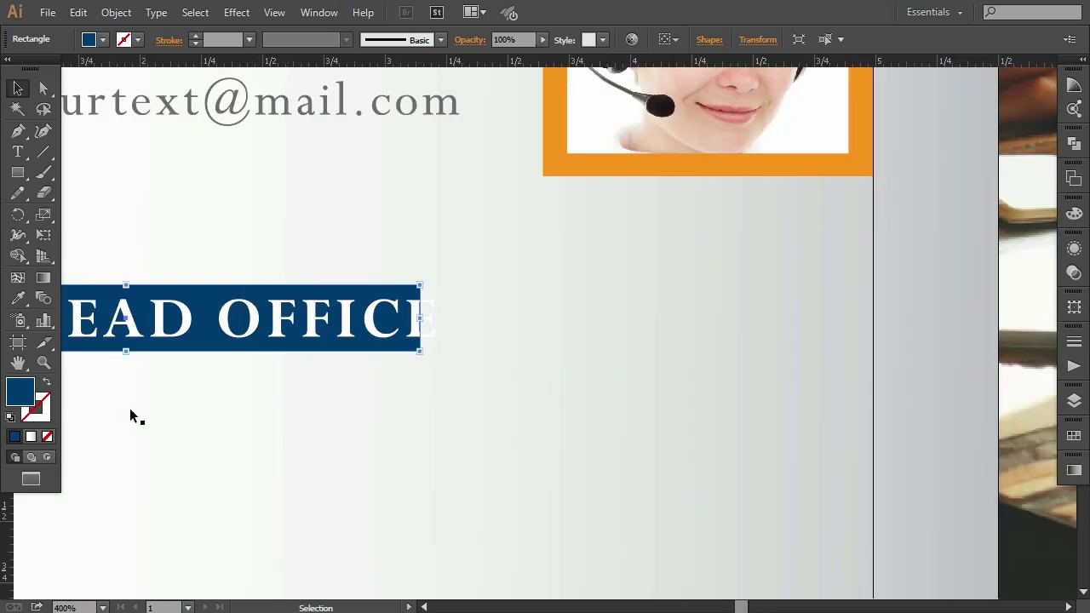
pyautogui.moveTo(129, 407); pyautogui.dragTo(384, 417)
pyautogui.click(207, 451)
pyautogui.click(656, 366)
pyautogui.moveTo(688, 335); pyautogui.dragTo(809, 336)
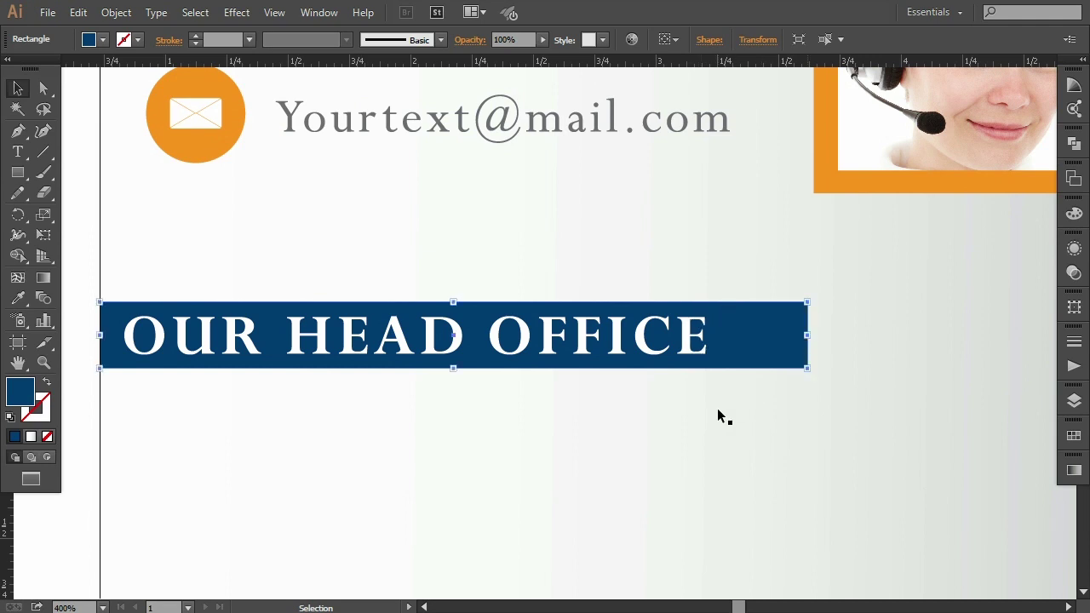
pyautogui.click(718, 416)
pyautogui.hotkey('ctrl', '-')
pyautogui.hotkey('ctrl', '-')
pyautogui.hotkey('ctrl', '-')
pyautogui.hotkey('ctrl', '-')
# - Drag and nudge the orange frame's top-left anchors left with Direct Selection
pyautogui.hotkey('ctrl', '+')
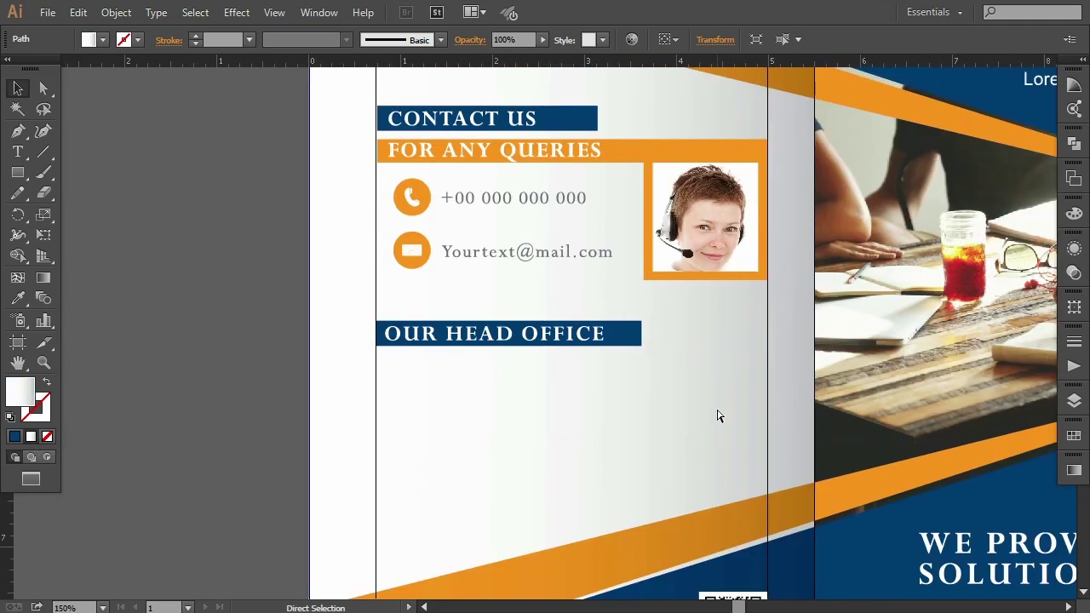
pyautogui.click(44, 88)
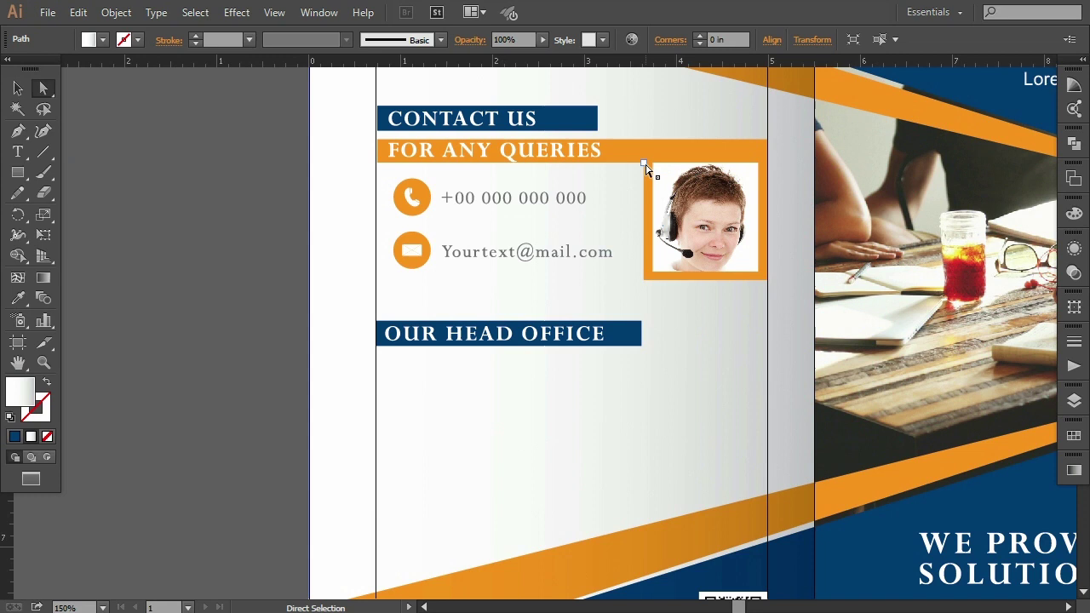
pyautogui.click(644, 164)
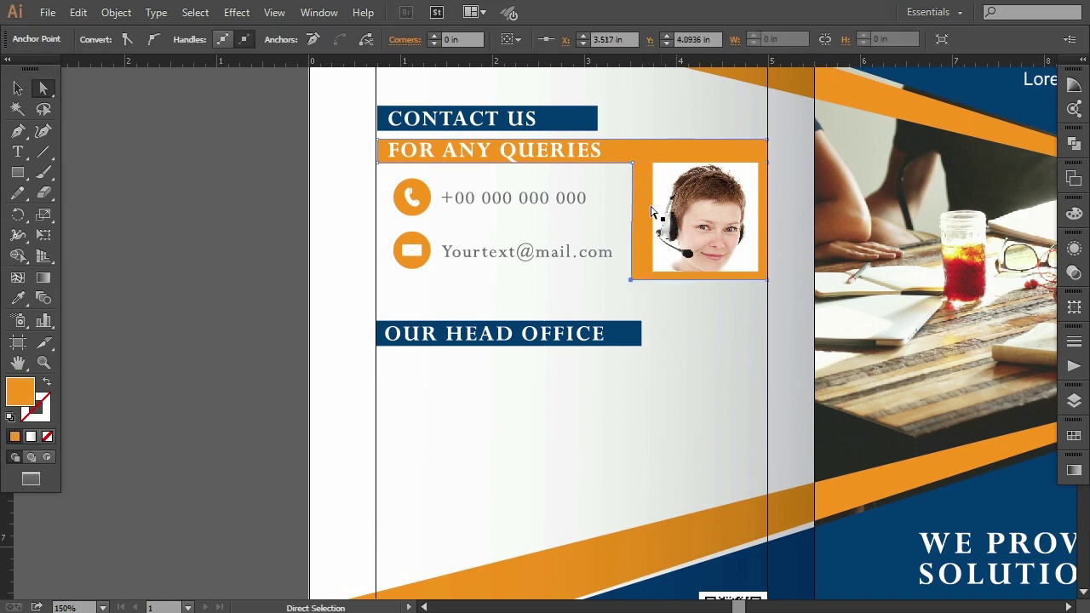
pyautogui.click(632, 162)
pyautogui.moveTo(631, 279); pyautogui.dragTo(626, 278)
pyautogui.click(631, 163)
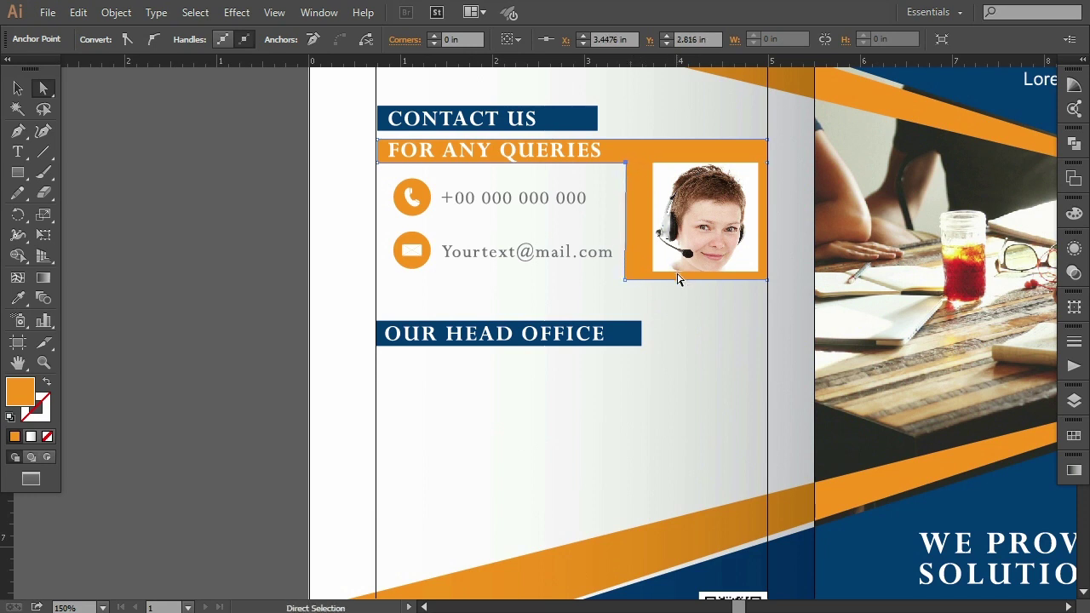
pyautogui.press('Left')
pyautogui.press('Left')
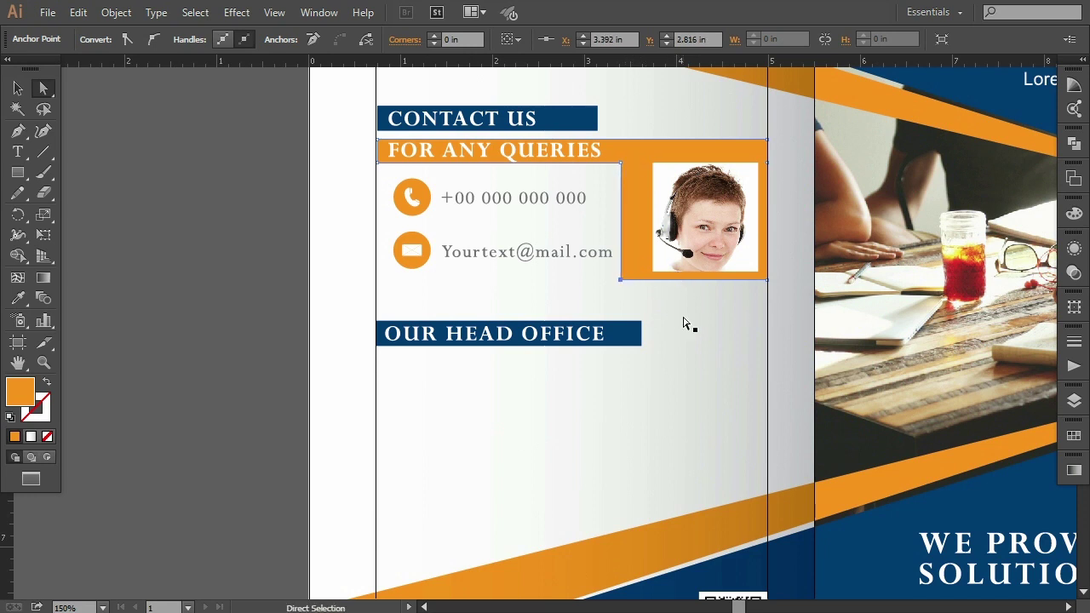
# - Nudge the agent photo left inside its frame
pyautogui.click(24, 88)
pyautogui.click(689, 244)
pyautogui.press('Left')
pyautogui.press('Left')
pyautogui.press('Left')
pyautogui.press('Left')
pyautogui.press('Left')
pyautogui.press('Left')
pyautogui.click(358, 146)
# - Raise the frame's bottom edge and nudge its lower-left anchor left
pyautogui.press('a')
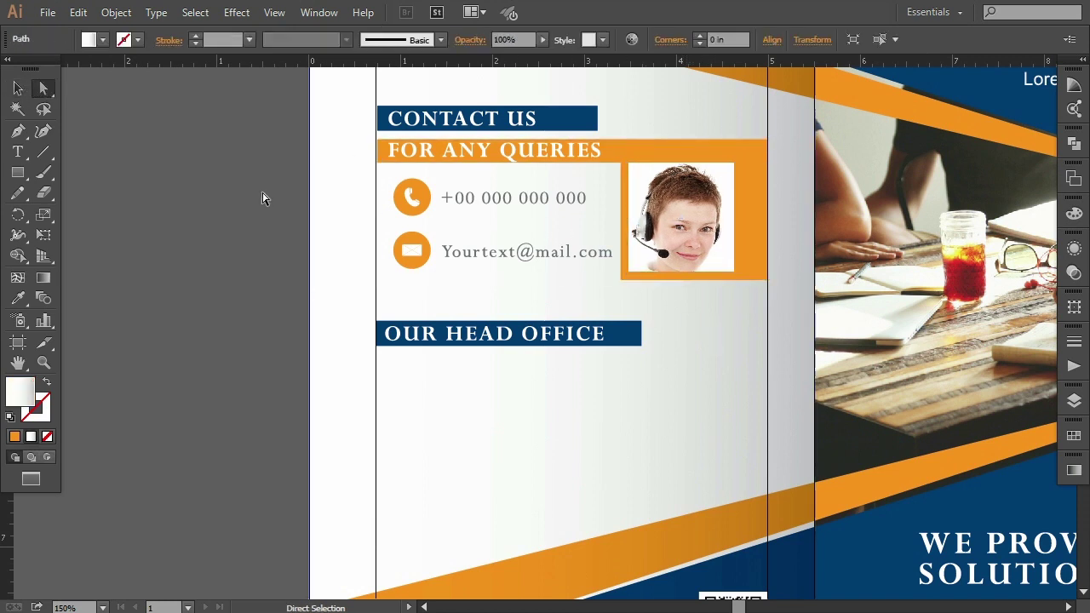
pyautogui.hotkey('ctrl', '+')
pyautogui.click(662, 266)
pyautogui.press('Up')
pyautogui.click(786, 326)
pyautogui.moveTo(720, 195); pyautogui.dragTo(709, 240)
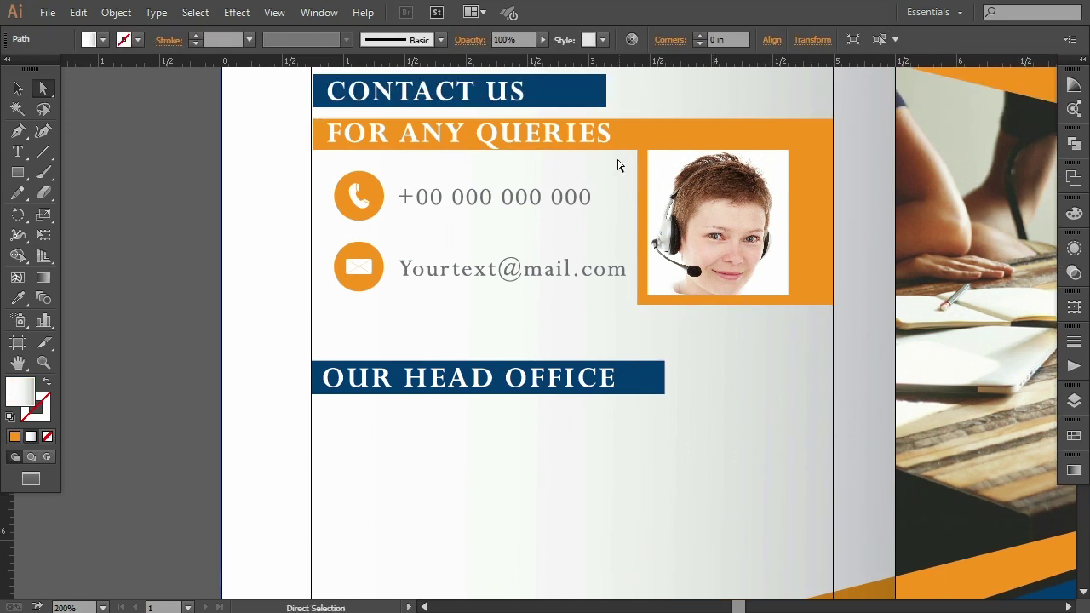
pyautogui.click(638, 151)
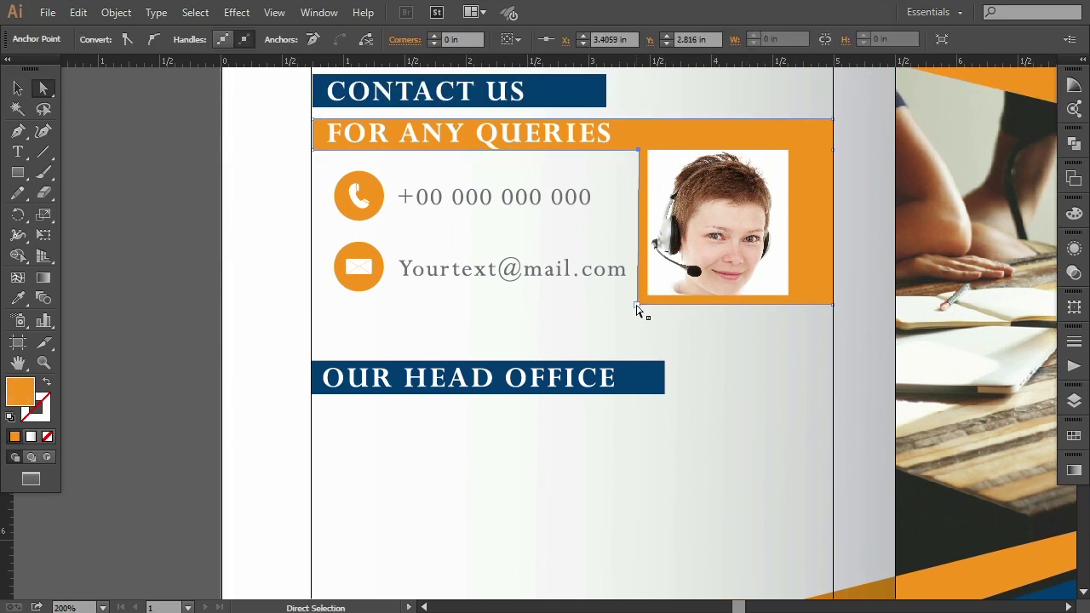
pyautogui.click(719, 361)
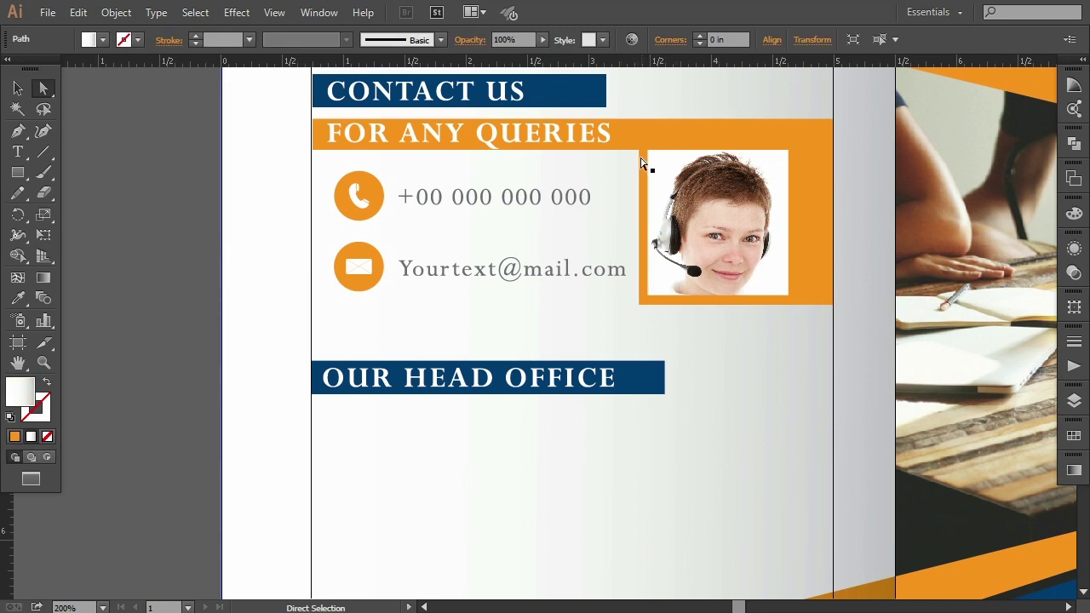
pyautogui.click(642, 163)
pyautogui.press('Left')
pyautogui.click(735, 365)
# - Pull the orange frame's bottom-right corner left toward the photo
pyautogui.click(815, 237)
pyautogui.click(831, 304)
pyautogui.moveTo(831, 304); pyautogui.dragTo(809, 338)
pyautogui.press('Left')
pyautogui.press('Left')
pyautogui.press('Left')
pyautogui.press('Left')
pyautogui.press('Left')
pyautogui.press('Left')
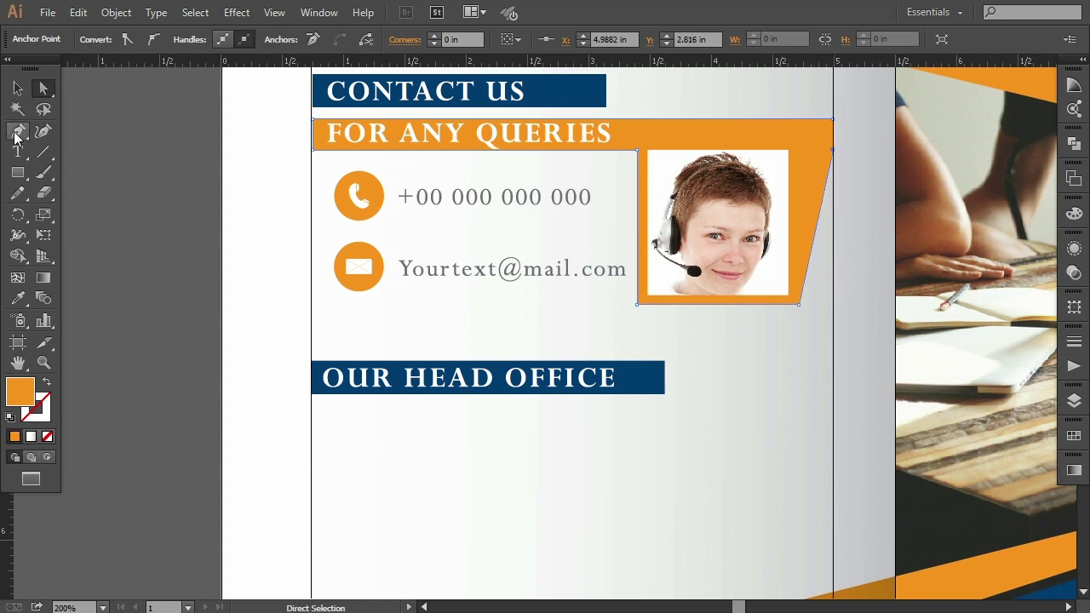
# - Delete the extra right-edge anchor and shift the top-right corner left to straighten the edge
pyautogui.moveTo(18, 130); pyautogui.dragTo(74, 168)
pyautogui.click(832, 155)
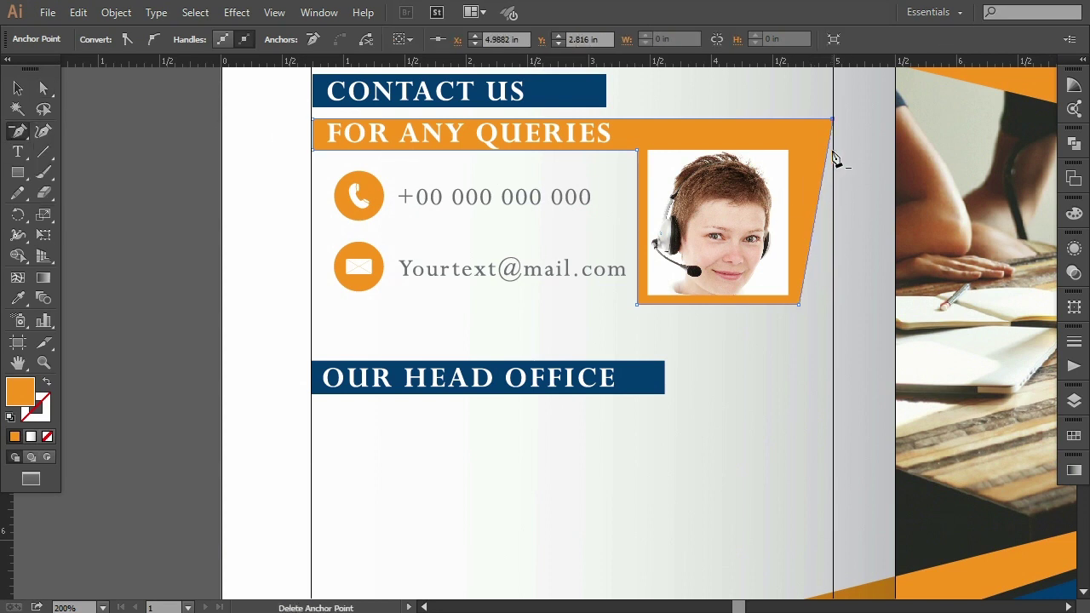
pyautogui.press('a')
pyautogui.press('Left')
pyautogui.press('Left')
pyautogui.press('Left')
pyautogui.press('Left')
pyautogui.press('Left')
pyautogui.press('Left')
pyautogui.press('Left')
pyautogui.press('Left')
pyautogui.press('Left')
pyautogui.press('Left')
pyautogui.press('Left')
pyautogui.press('Left')
pyautogui.keyDown('shift'); pyautogui.click(799, 304); pyautogui.keyUp('shift')
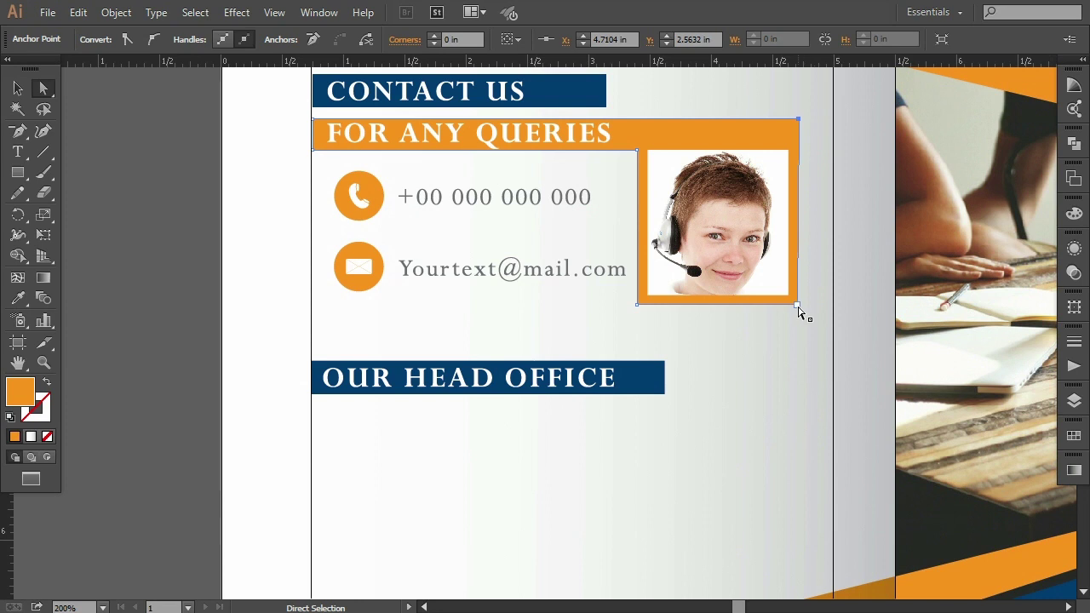
pyautogui.keyDown('ctrl'); pyautogui.click(861, 331); pyautogui.keyUp('ctrl')
pyautogui.hotkey('ctrl', '1')
pyautogui.scroll(-2, 861, 331)
pyautogui.scroll(2, 671, 378)
pyautogui.click(16, 92)
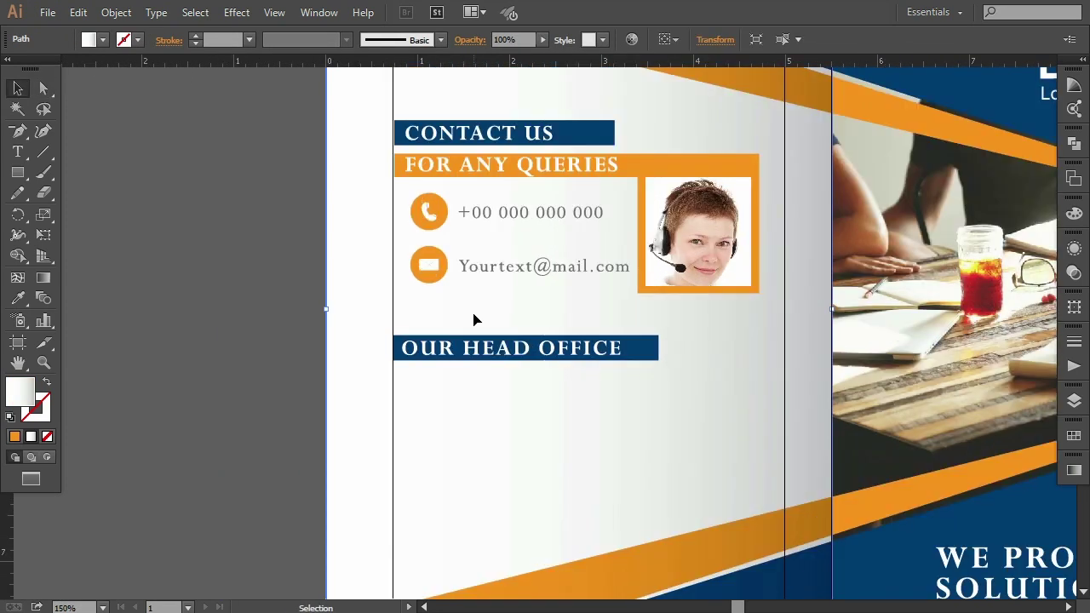
# - Zoom around the back panel, briefly selecting the phone and e-mail group
pyautogui.hotkey('ctrl', '+')
pyautogui.click(426, 211)
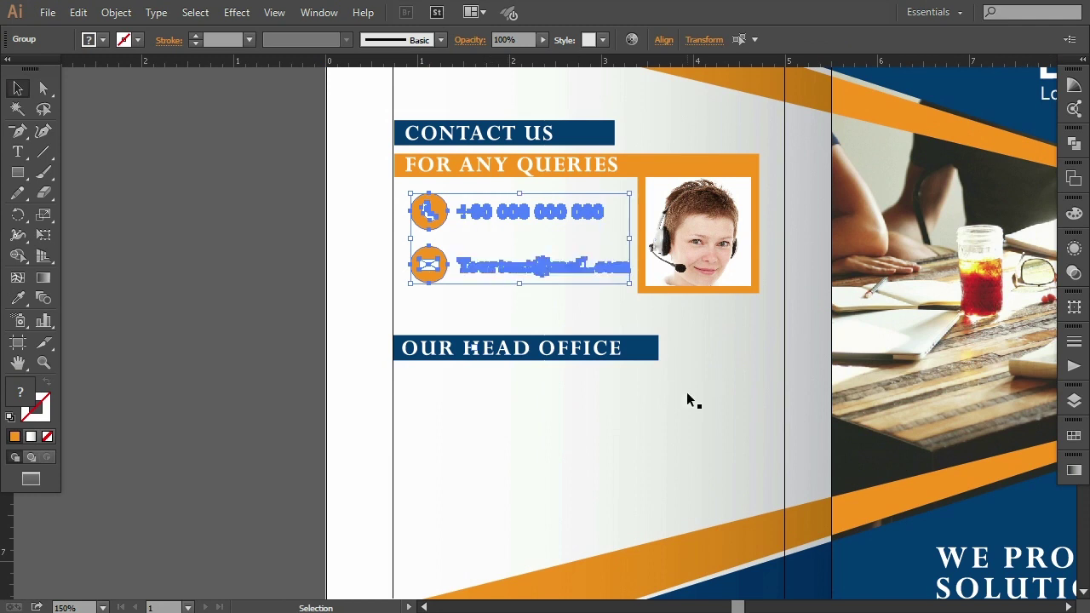
pyautogui.click(291, 355)
pyautogui.hotkey('ctrl', '-')
pyautogui.scroll(-1, 570, 409)
pyautogui.hotkey('ctrl', '+')
pyautogui.hotkey('ctrl', '+')
pyautogui.hotkey('ctrl', '-')
pyautogui.hotkey('ctrl', '-')
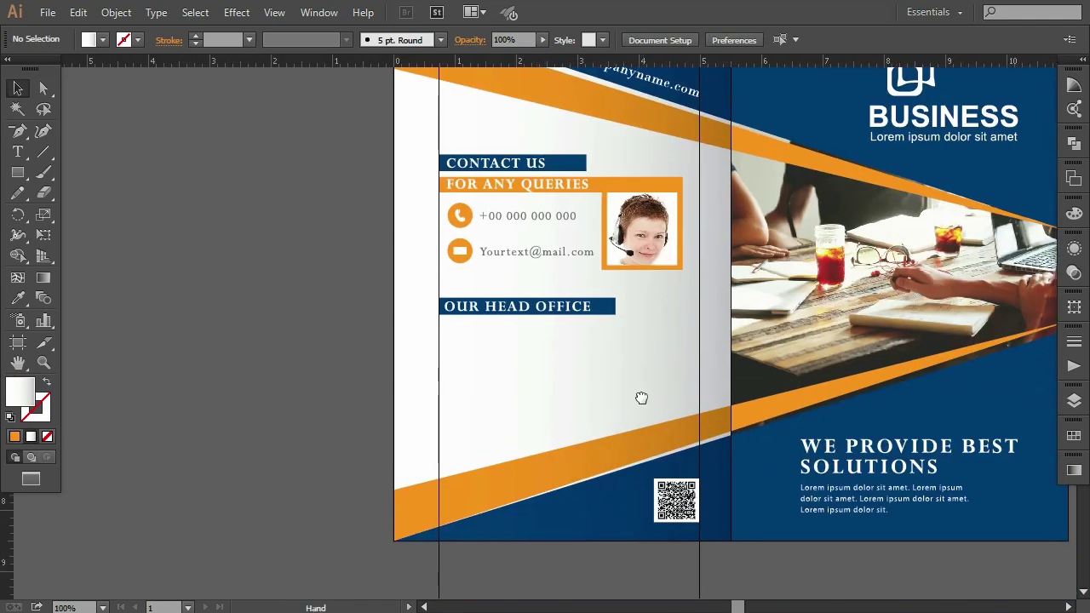
pyautogui.hotkey('ctrl', '+')
pyautogui.hotkey('ctrl', '+')
pyautogui.hotkey('ctrl', '-')
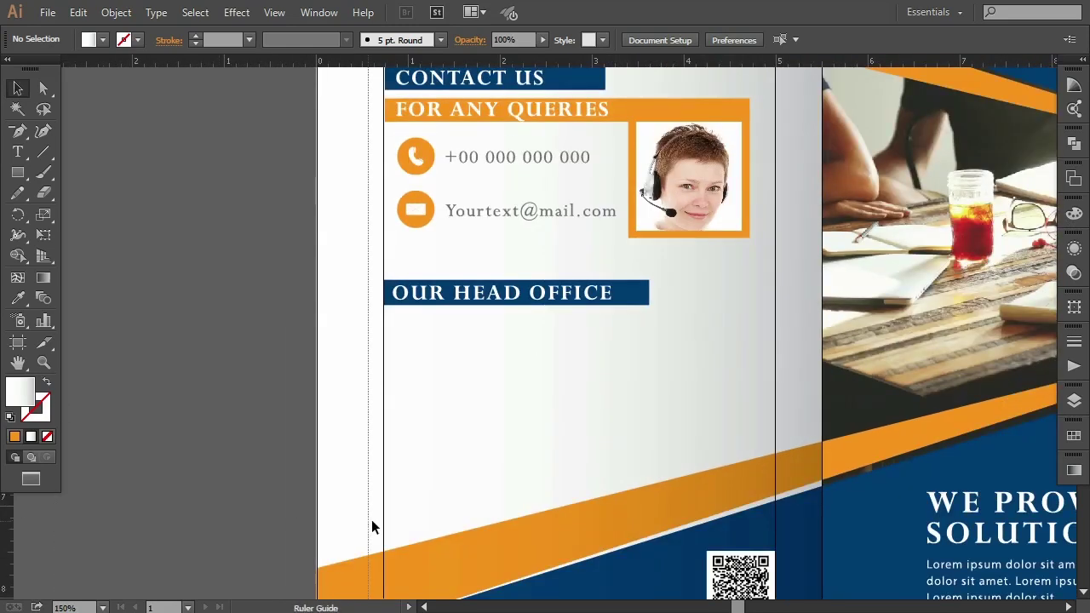
# - Nudge the OUR HEAD OFFICE text right so it sits on the left guide
pyautogui.click(394, 528)
pyautogui.hotkey('ctrl', '+')
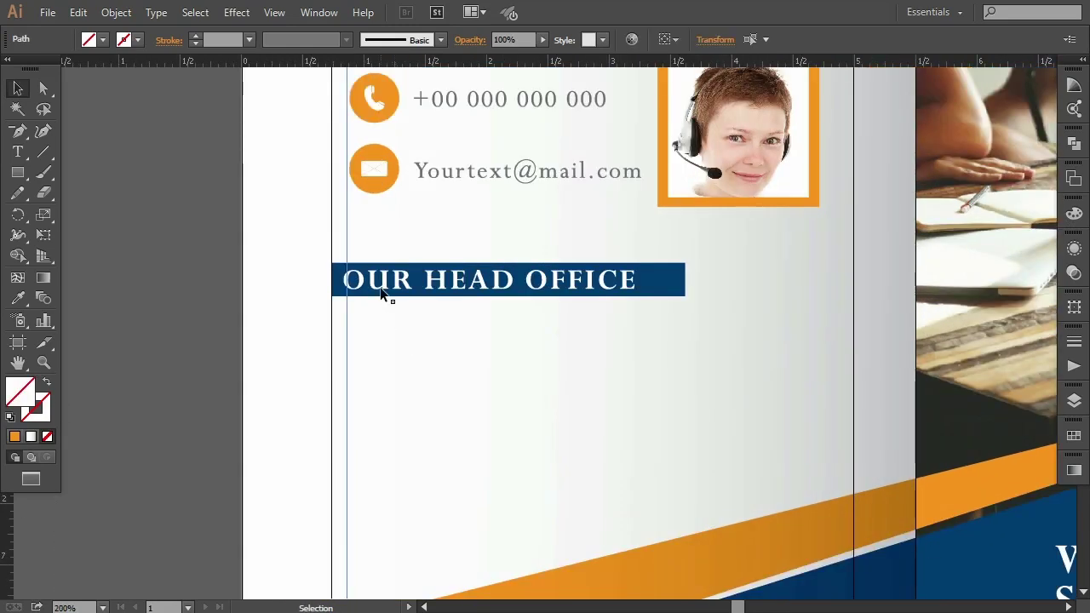
pyautogui.click(382, 291)
pyautogui.press('Right')
# - Extend the blue bar behind the heading slightly further right
pyautogui.click(666, 354)
pyautogui.click(666, 292)
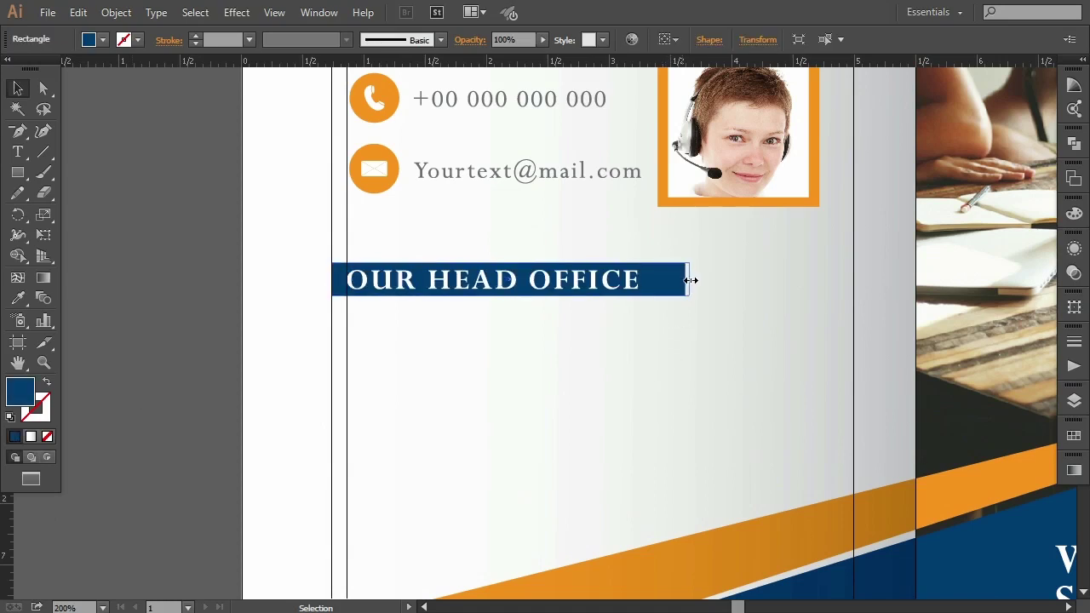
pyautogui.moveTo(688, 280); pyautogui.dragTo(686, 280)
pyautogui.hotkey('ctrl', '-')
pyautogui.hotkey('ctrl', '-')
# - Move the address text under OUR HEAD OFFICE and nudge it right, up, then down
pyautogui.moveTo(852, 426)
pyautogui.mouseDown()
pyautogui.moveTo(230, 317)
pyautogui.moveTo(462, 324)
pyautogui.mouseUp()
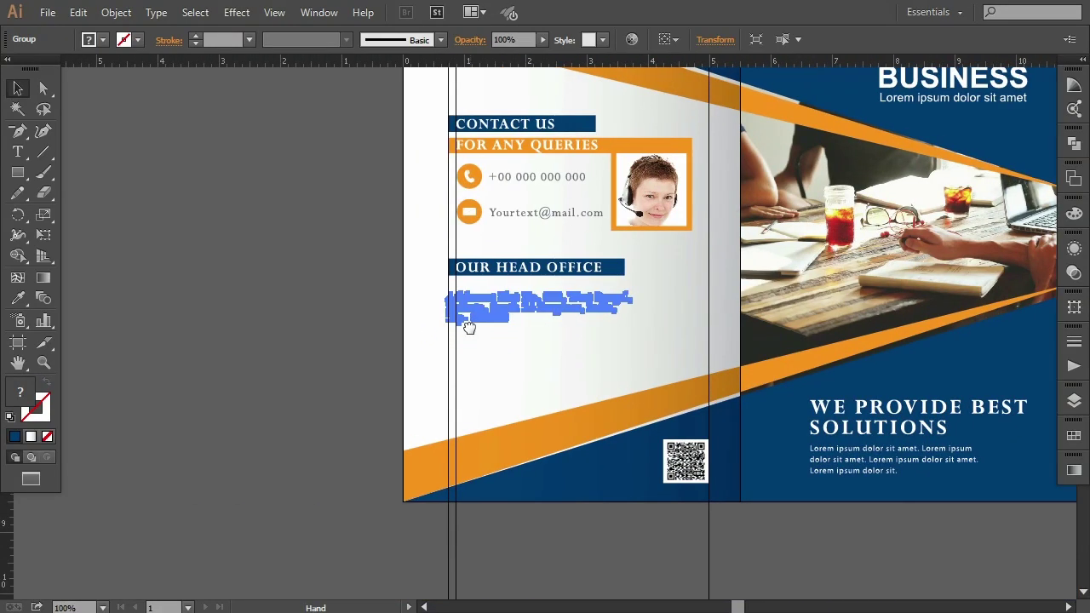
pyautogui.hotkey('ctrl', '+')
pyautogui.press('Right')
pyautogui.press('Right')
pyautogui.press('Right')
pyautogui.press('Right')
pyautogui.press('Right')
pyautogui.press('Right')
pyautogui.press('Right')
pyautogui.press('Right')
pyautogui.press('Up')
pyautogui.press('Up')
pyautogui.press('Up')
pyautogui.press('Up')
pyautogui.press('Up')
pyautogui.press('Up')
pyautogui.press('Up')
pyautogui.press('Up')
pyautogui.press('Up')
pyautogui.press('Up')
pyautogui.press('Up')
pyautogui.press('Down')
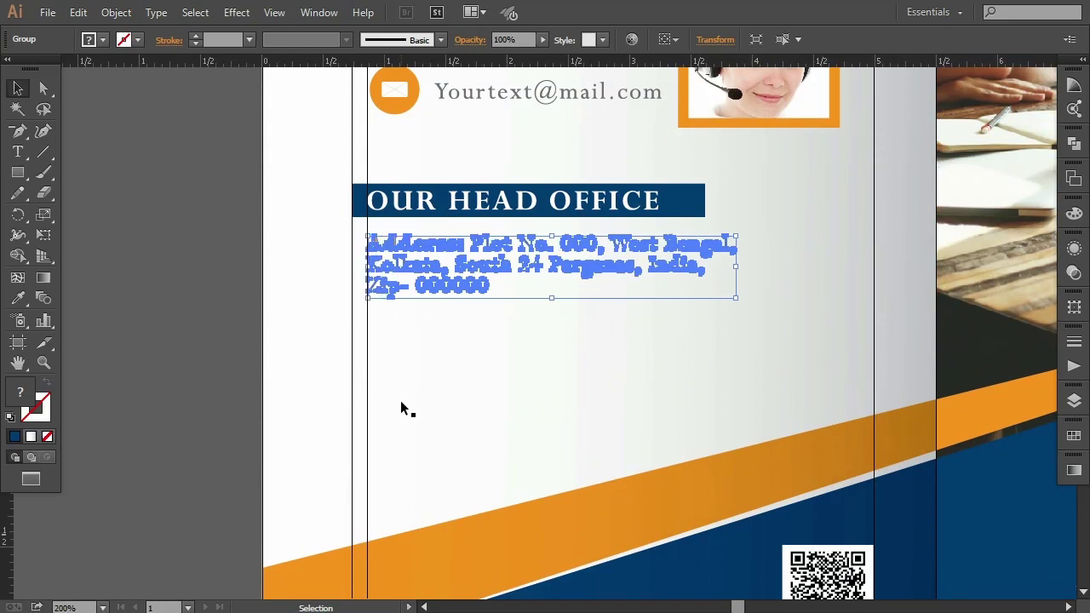
pyautogui.press('Down')
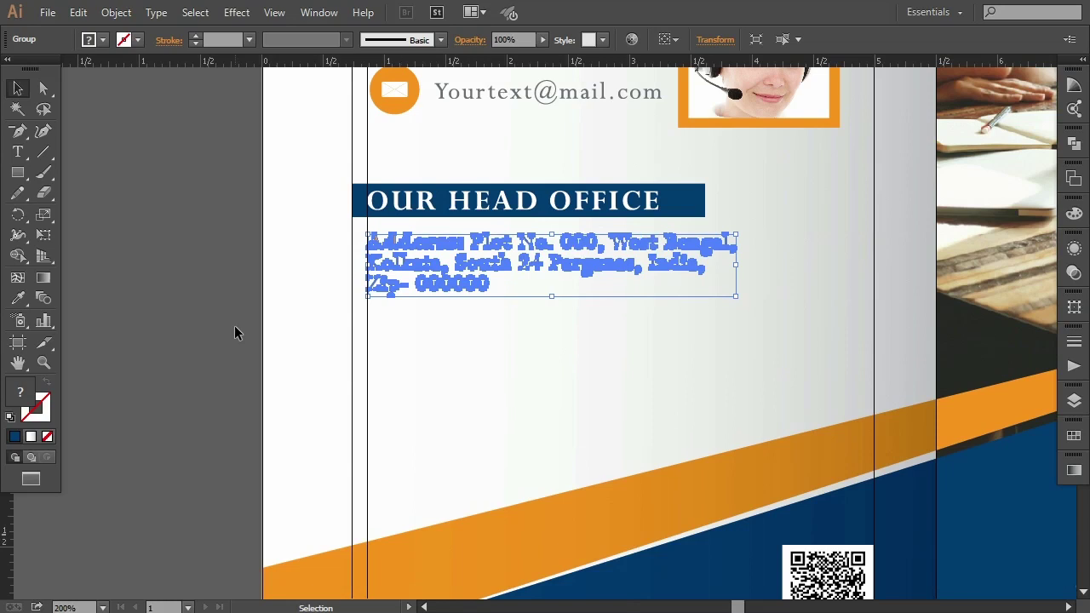
pyautogui.click(643, 416)
# - Zoom out and pan the brochure back into view, selecting the back page background
pyautogui.hotkey('ctrl', '-')
pyautogui.moveTo(479, 450); pyautogui.dragTo(534, 483)
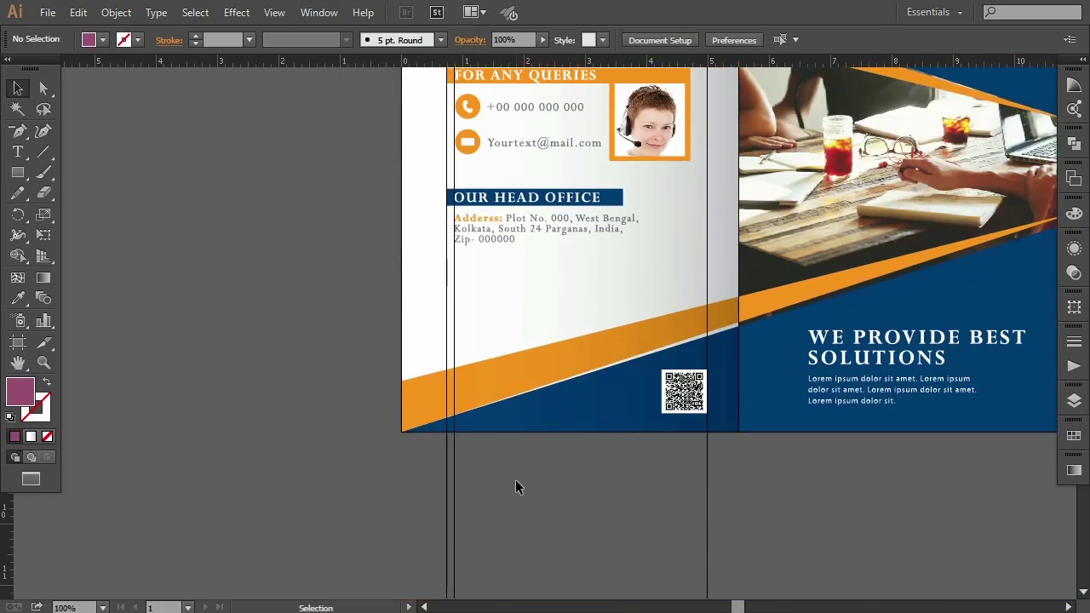
pyautogui.moveTo(474, 335); pyautogui.dragTo(467, 368)
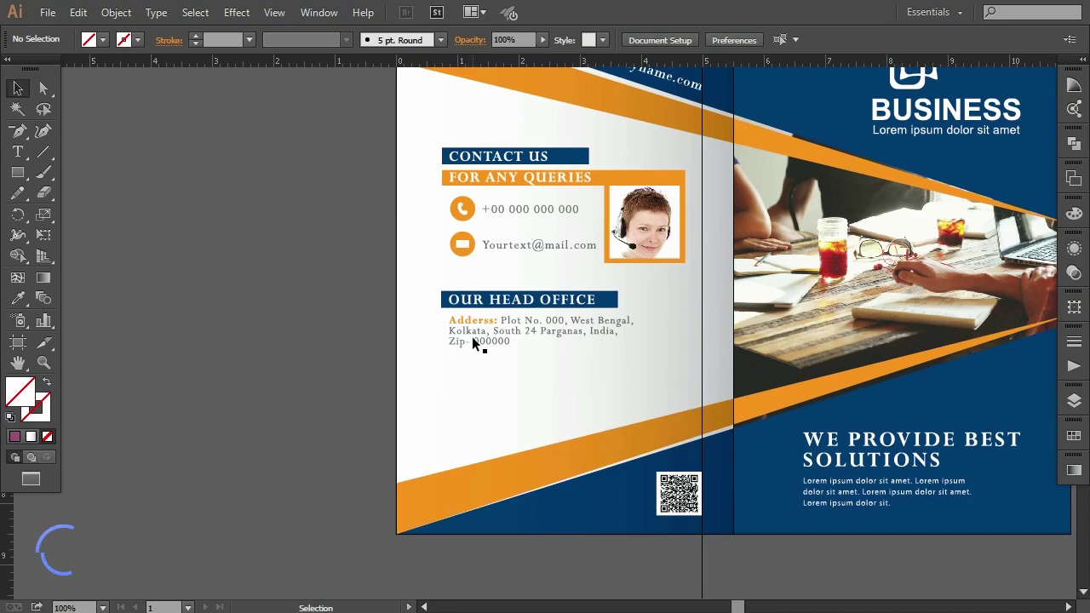
pyautogui.click(473, 339)
# - Expand Layer 1 in the Layers panel and target the address text group
pyautogui.click(1074, 401)
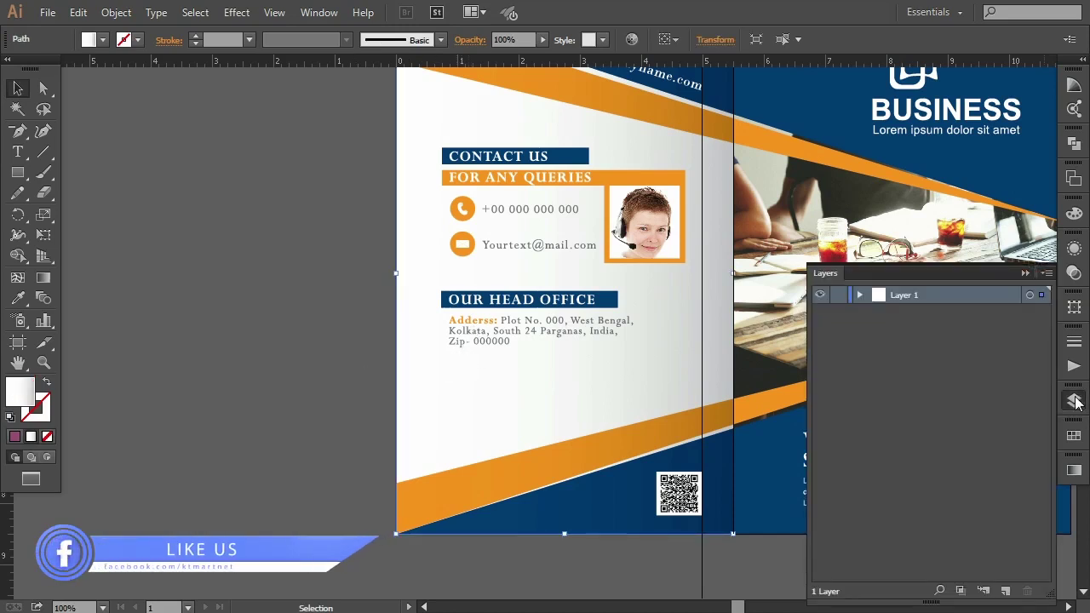
pyautogui.click(861, 294)
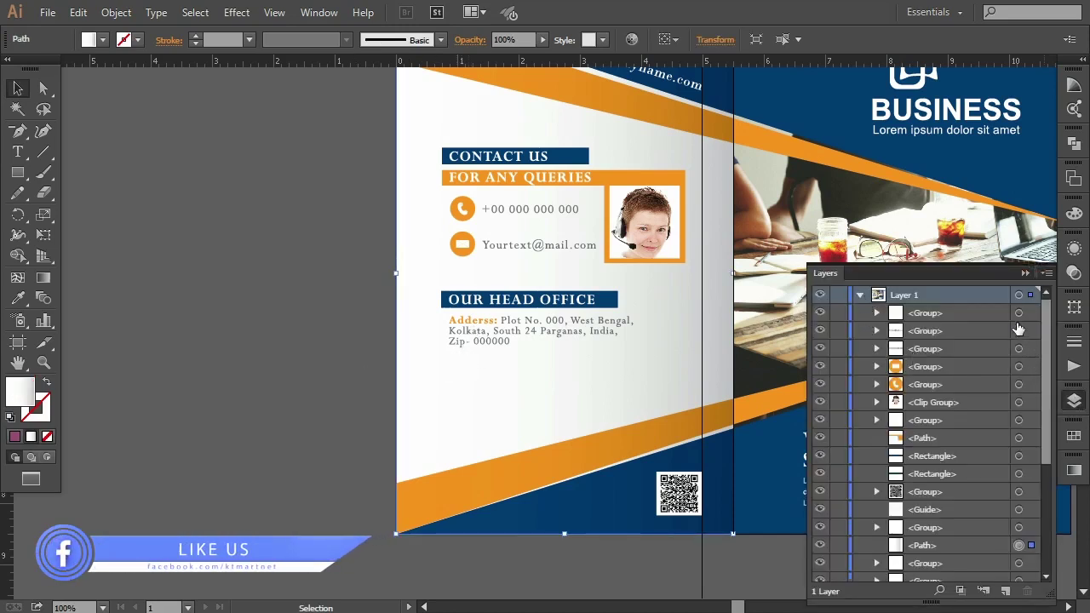
pyautogui.click(1018, 419)
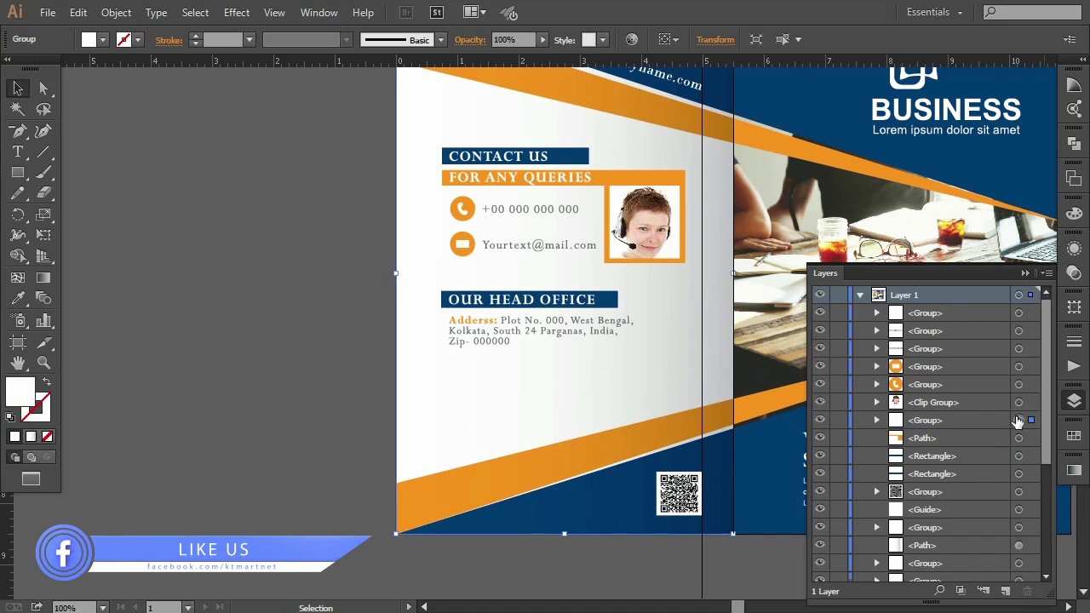
pyautogui.click(1018, 348)
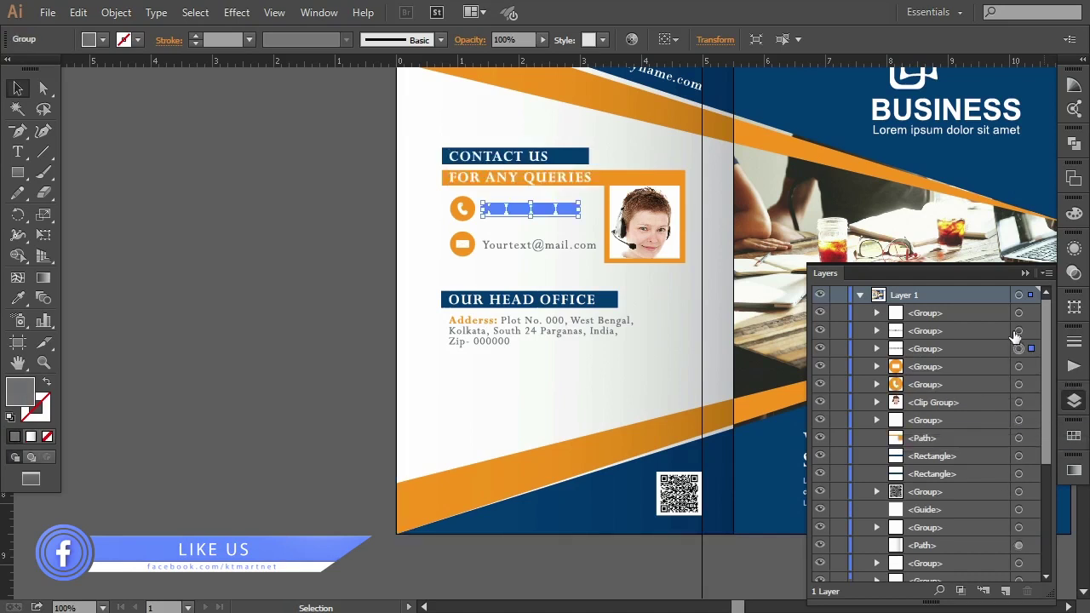
pyautogui.click(1018, 331)
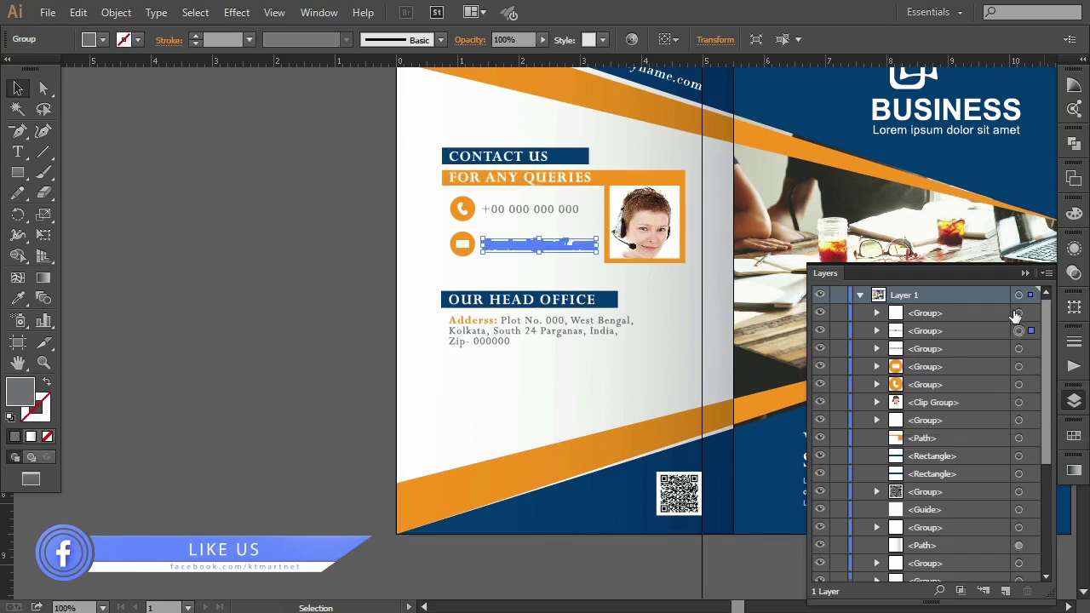
pyautogui.scroll(-5, 1019, 498)
pyautogui.click(1019, 484)
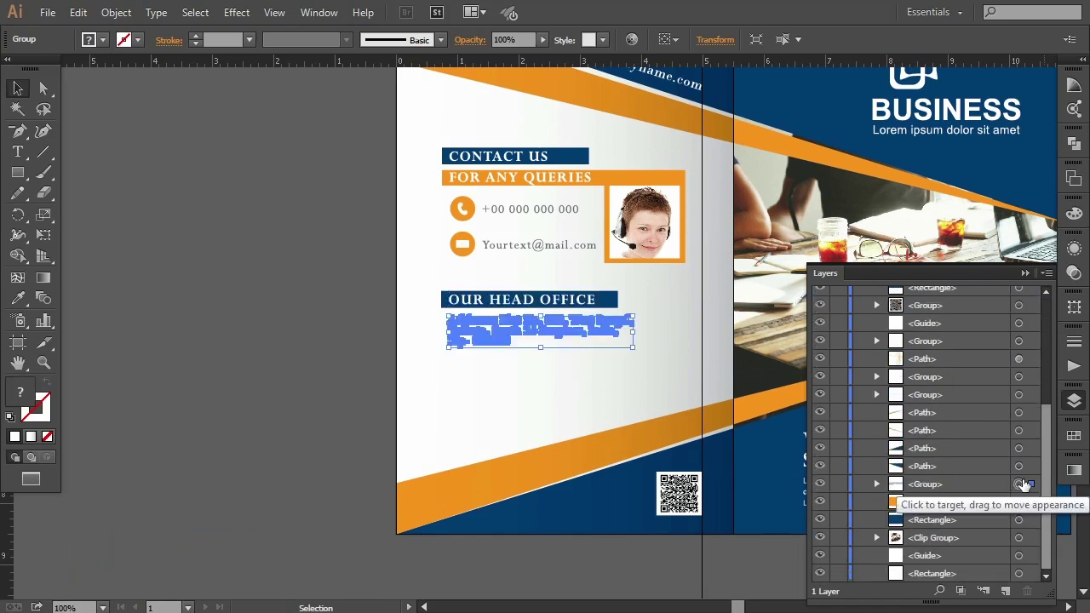
# - Bring the address text to the front and pan to show the whole brochure
pyautogui.rightClick(620, 341)
pyautogui.click(818, 473)
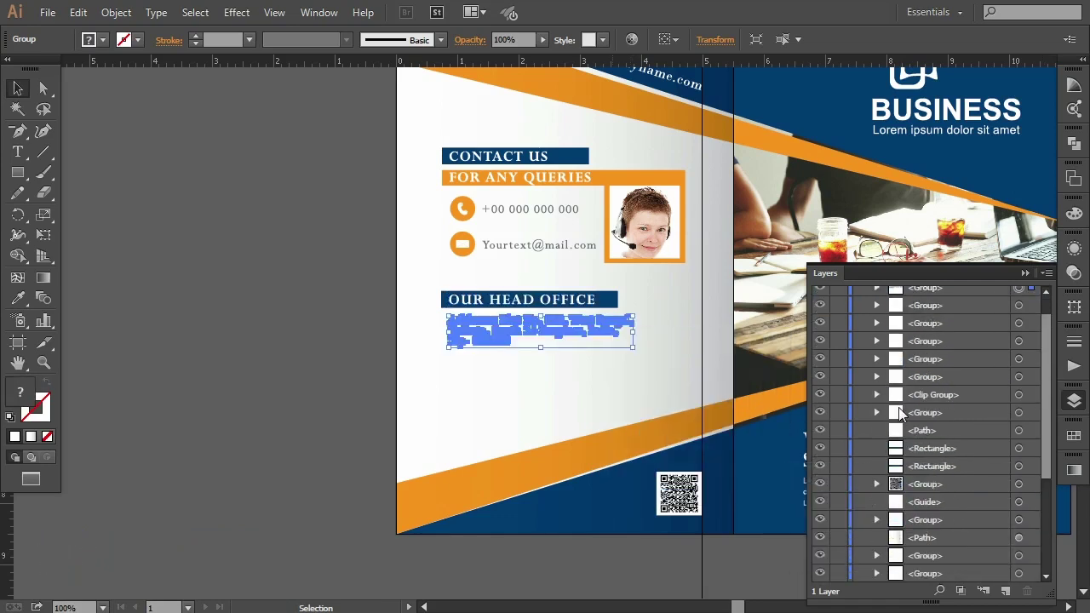
pyautogui.click(1025, 272)
pyautogui.click(368, 351)
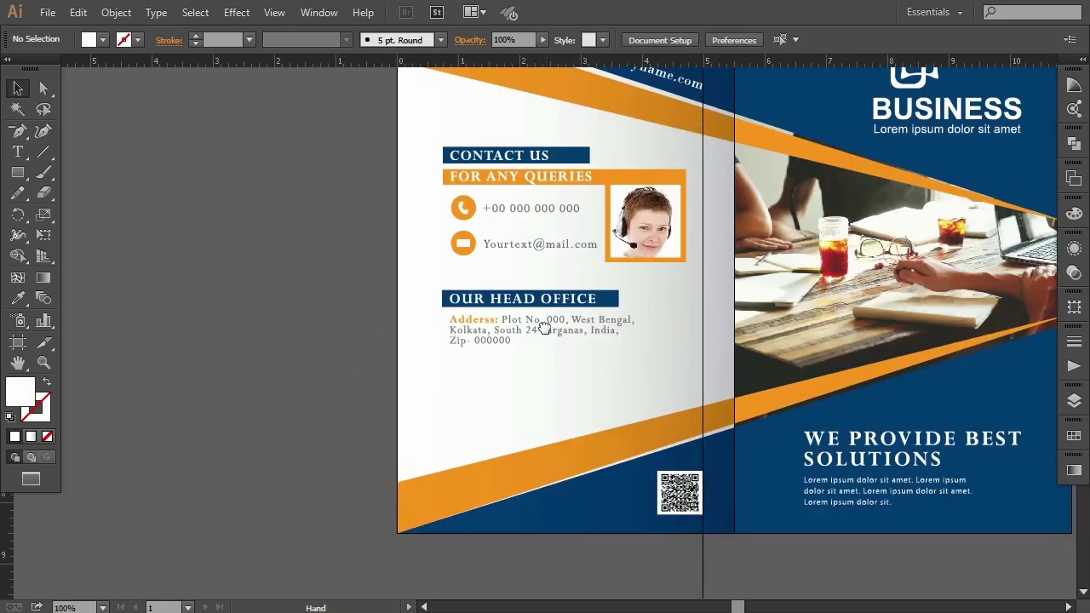
pyautogui.moveTo(543, 329); pyautogui.dragTo(472, 374)
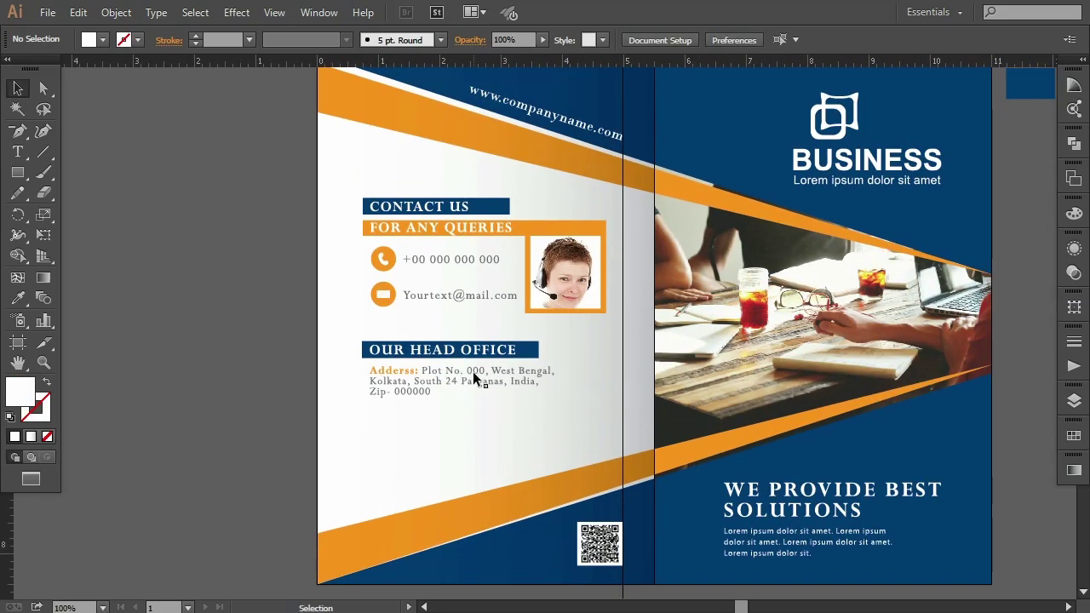
pyautogui.click(1074, 401)
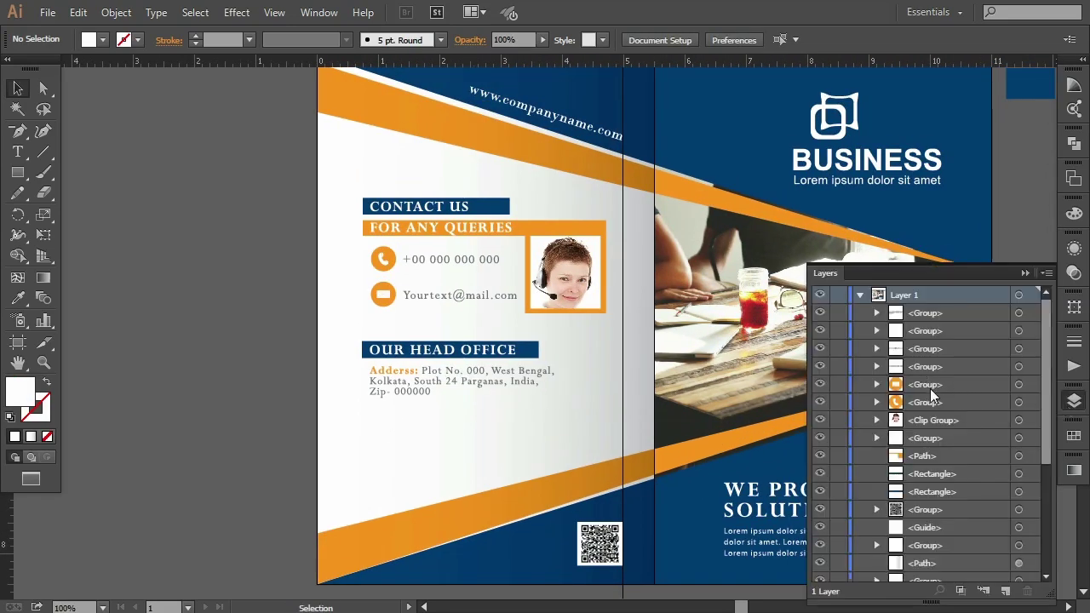
# - Select every contact element, from the CONTACT US bar down to the address text
pyautogui.click(452, 208)
pyautogui.keyDown('shift'); pyautogui.click(443, 228); pyautogui.keyUp('shift')
pyautogui.keyDown('shift'); pyautogui.click(451, 273); pyautogui.keyUp('shift')
pyautogui.keyDown('shift'); pyautogui.click(554, 264); pyautogui.keyUp('shift')
pyautogui.keyDown('shift'); pyautogui.click(461, 258); pyautogui.keyUp('shift')
pyautogui.keyDown('shift'); pyautogui.click(383, 259); pyautogui.keyUp('shift')
pyautogui.keyDown('shift'); pyautogui.click(382, 289); pyautogui.keyUp('shift')
pyautogui.keyDown('shift'); pyautogui.click(420, 298); pyautogui.keyUp('shift')
pyautogui.keyDown('shift'); pyautogui.click(426, 349); pyautogui.keyUp('shift')
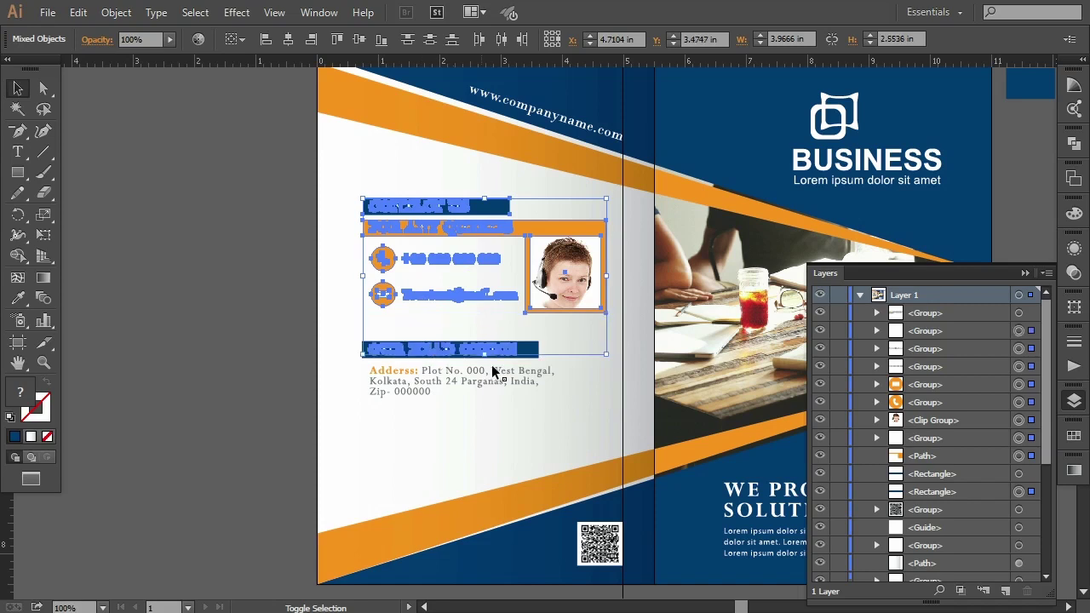
pyautogui.keyDown('shift'); pyautogui.click(534, 372); pyautogui.keyUp('shift')
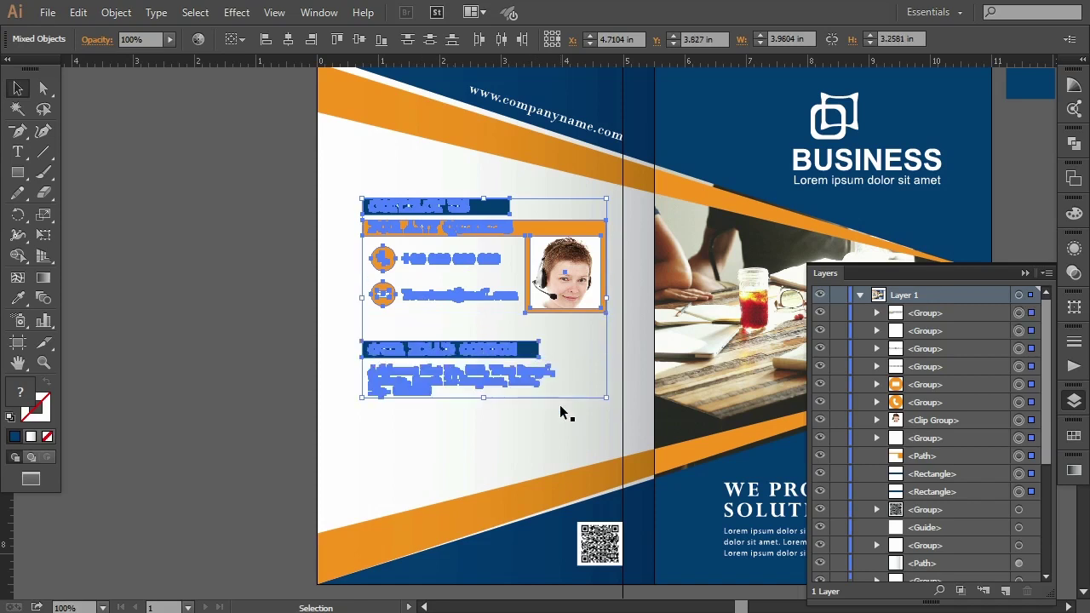
# - Nudge the contact block lower and slightly left on the back panel
pyautogui.press('Down')
pyautogui.press('Down')
pyautogui.press('Down')
pyautogui.press('Down')
pyautogui.press('Down')
pyautogui.press('Down')
pyautogui.press('Down')
pyautogui.press('Down')
pyautogui.press('Down')
pyautogui.press('Down')
pyautogui.press('Down')
pyautogui.press('Down')
pyautogui.press('Up')
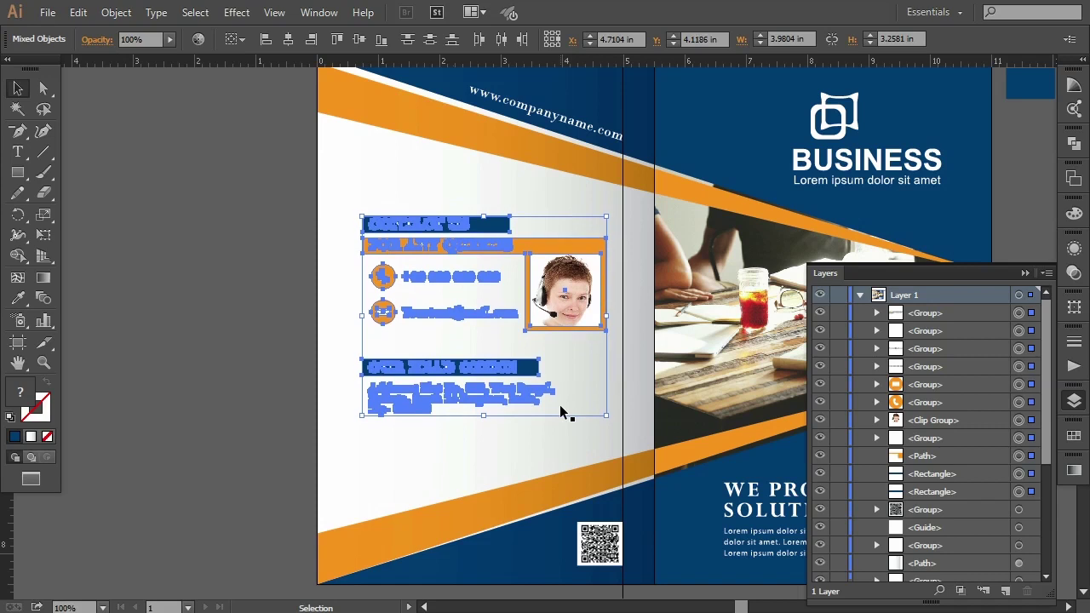
pyautogui.click(1004, 276)
pyautogui.press('Down')
pyautogui.press('Down')
pyautogui.press('Down')
pyautogui.press('Down')
pyautogui.press('Down')
pyautogui.press('Left')
pyautogui.press('Down')
pyautogui.press('Down')
pyautogui.press('ctrl')
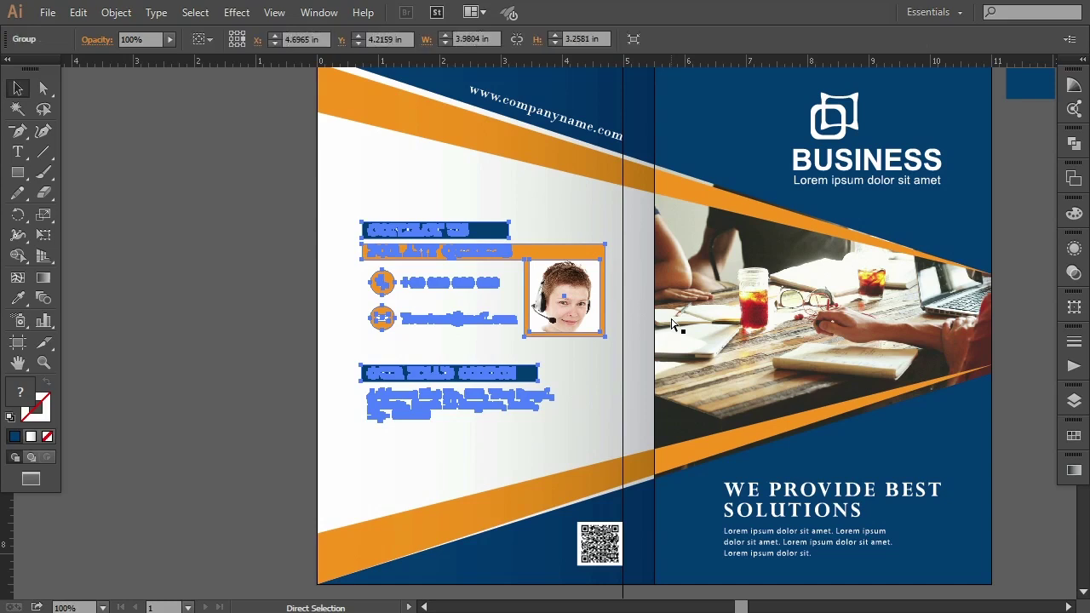
pyautogui.click(619, 392)
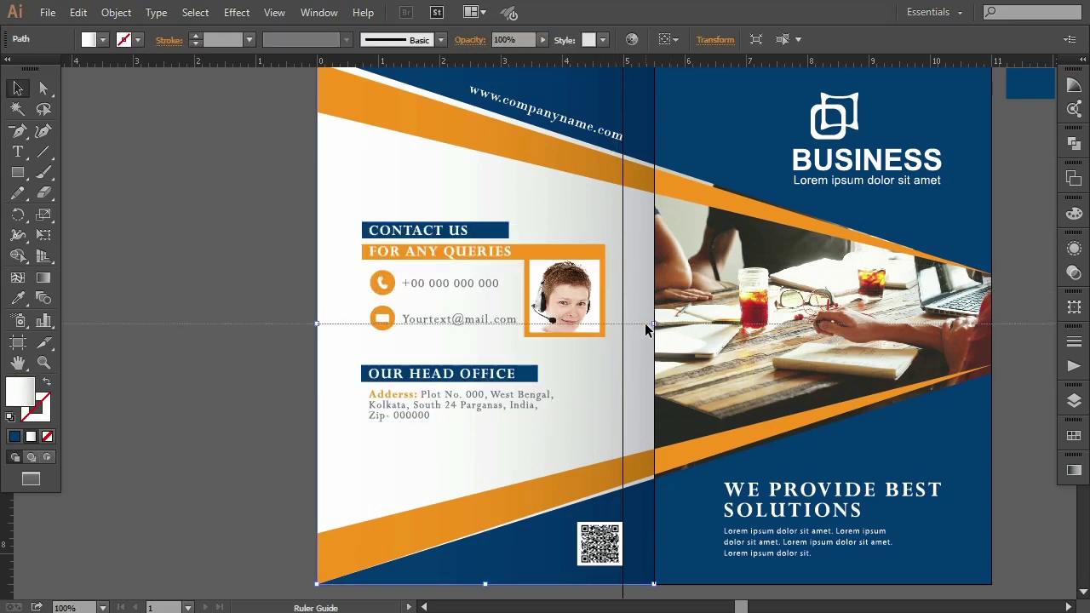
pyautogui.click(575, 328)
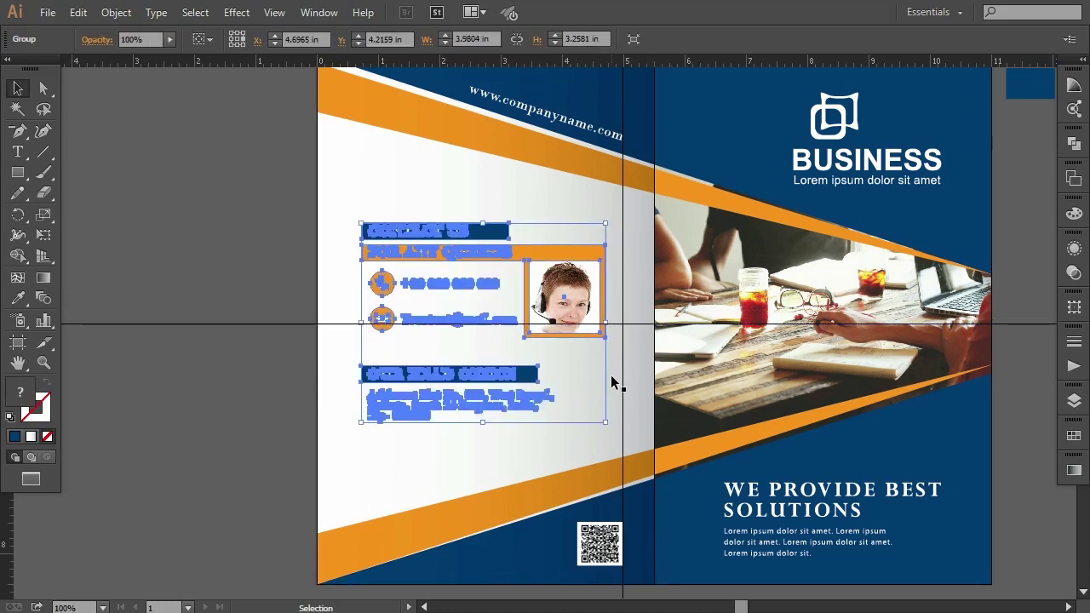
pyautogui.press('Up')
pyautogui.press('Left')
pyautogui.press('Left')
pyautogui.press('Left')
pyautogui.press('Left')
pyautogui.press('Left')
pyautogui.press('Left')
pyautogui.press('Left')
pyautogui.press('Left')
pyautogui.press('Left')
pyautogui.press('Left')
# - Delete the horizontal guide and zoom out to 66.67% to view the brochure
pyautogui.click(237, 397)
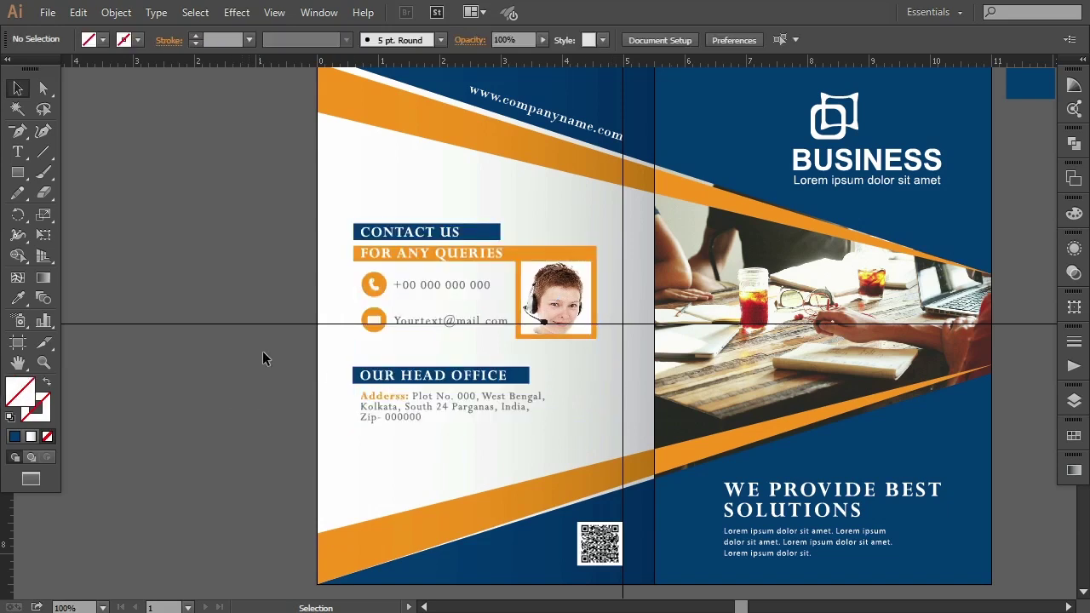
pyautogui.click(260, 325)
pyautogui.press('Delete')
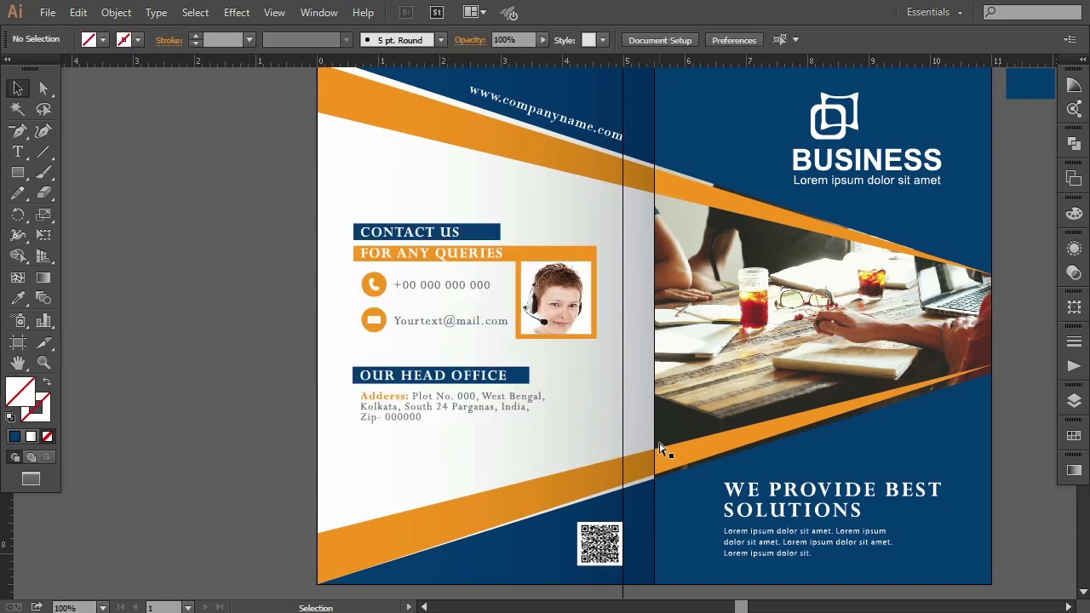
pyautogui.hotkey('ctrl', '-')
pyautogui.hotkey('ctrl', '-')
pyautogui.hotkey('ctrl', '+')
pyautogui.moveTo(782, 353); pyautogui.dragTo(766, 352)
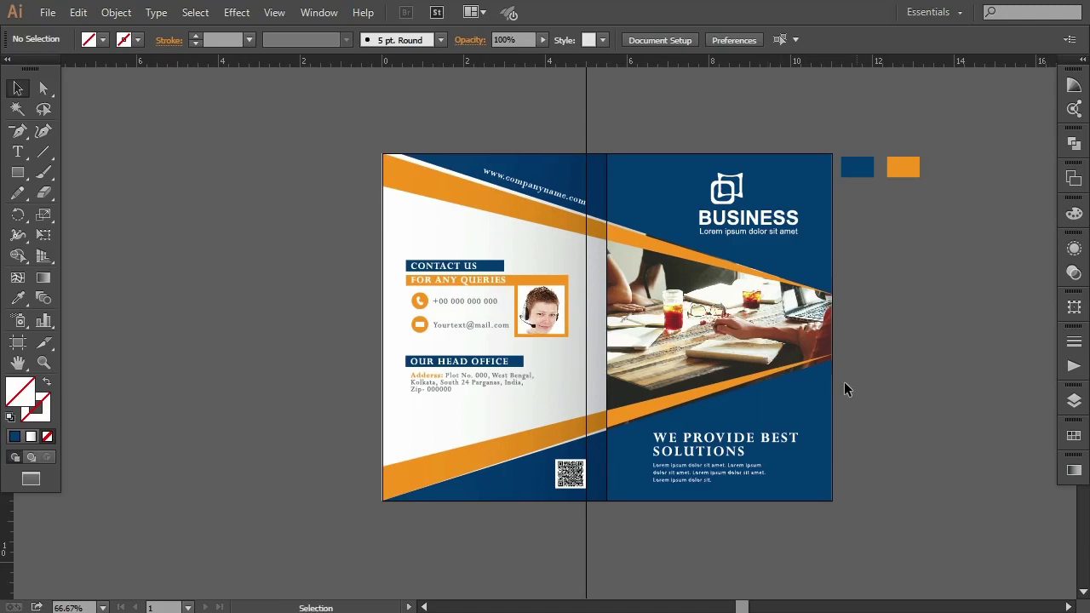
# - Delete the vertical guide and the spare navy and orange swatch rectangles
pyautogui.click(586, 553)
pyautogui.press('Delete')
pyautogui.click(545, 322)
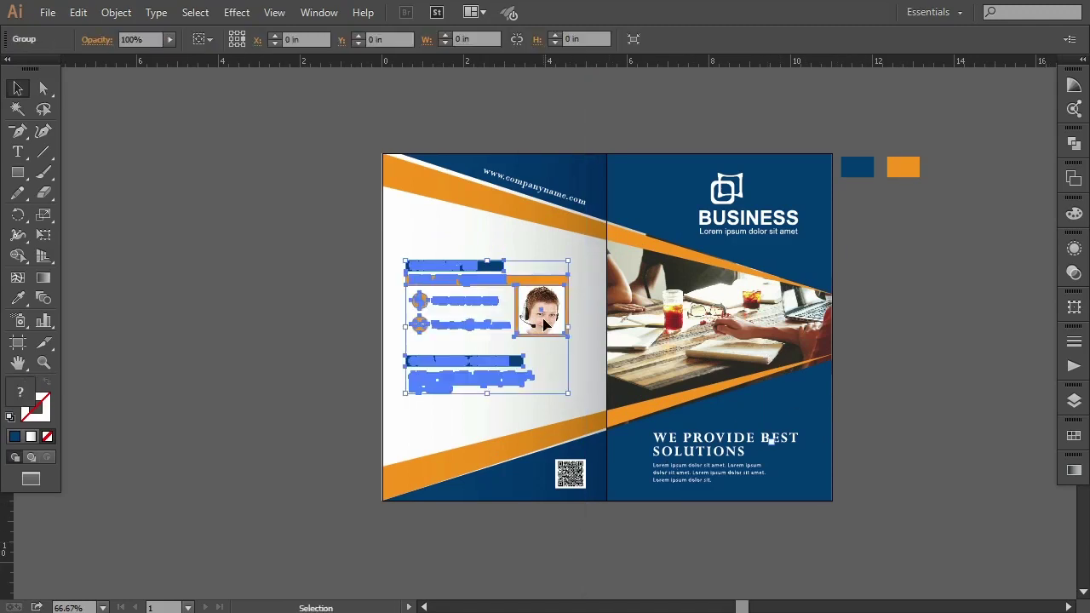
pyautogui.click(632, 568)
pyautogui.click(857, 205)
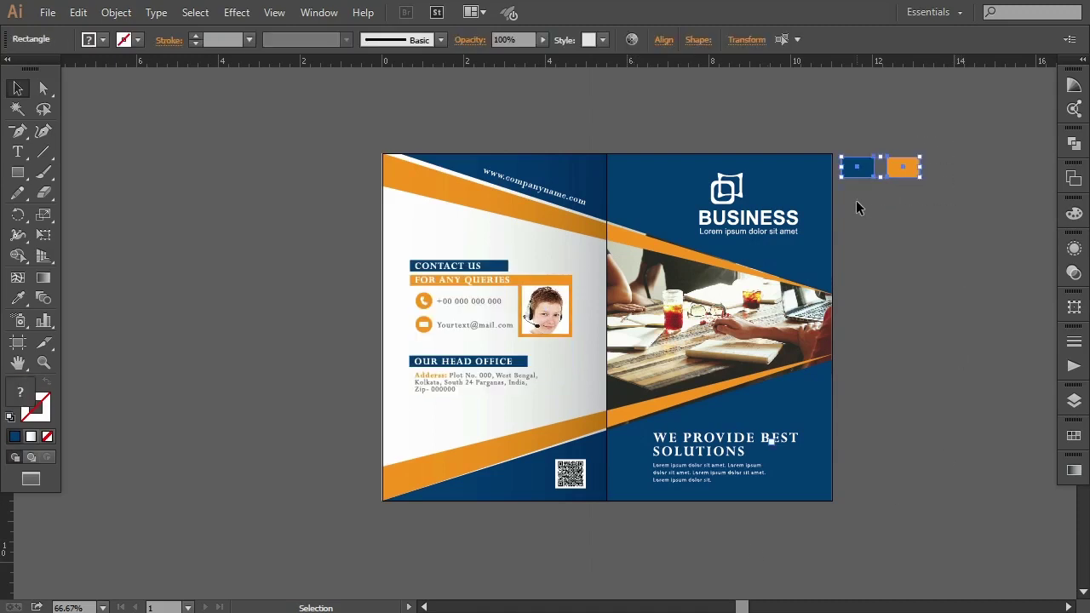
pyautogui.hotkey('ctrl', 'shift', 'a')
# - Clear all remaining guides via View > Guides and zoom back to 100%
pyautogui.click(274, 11)
pyautogui.click(563, 383)
pyautogui.click(274, 12)
pyautogui.click(605, 593)
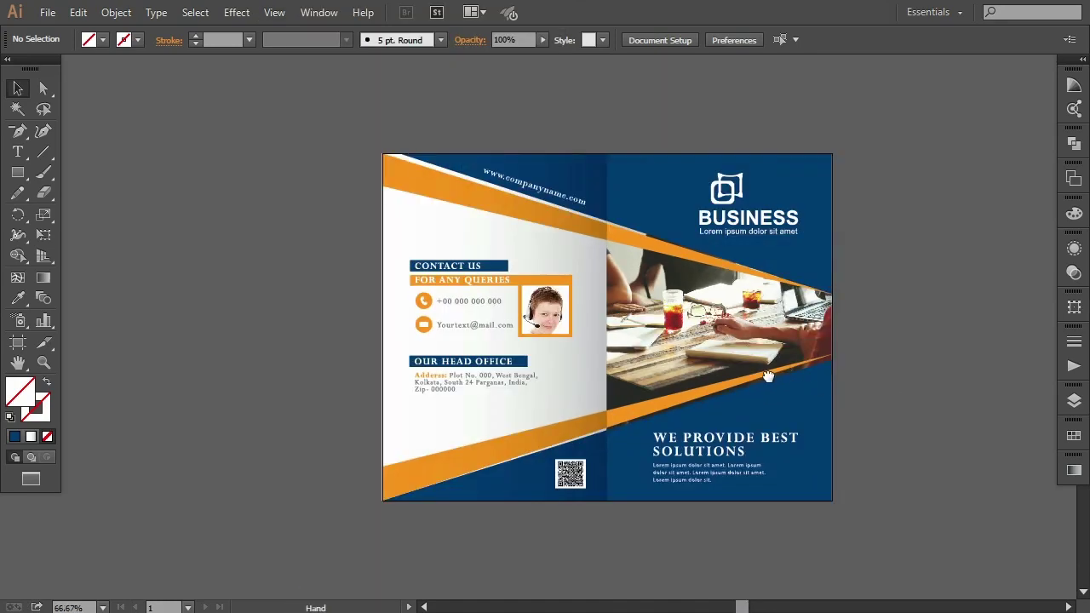
pyautogui.moveTo(768, 376); pyautogui.dragTo(707, 374)
pyautogui.hotkey('ctrl', '1')
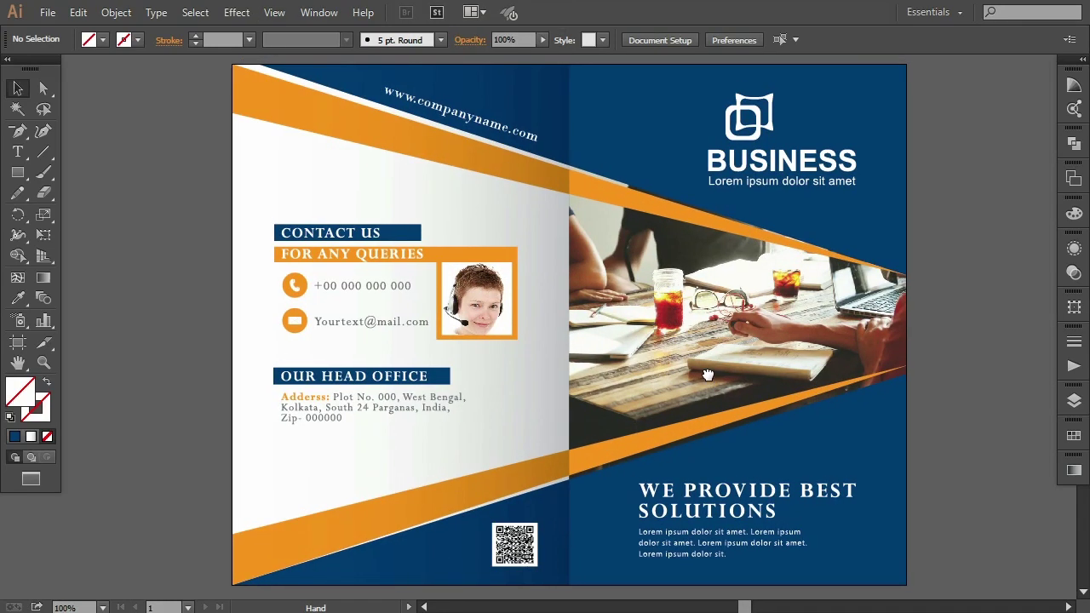